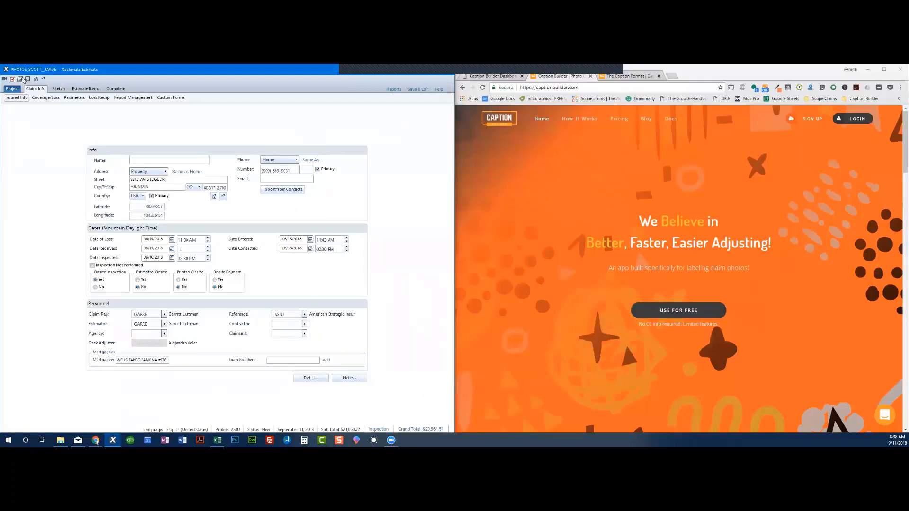
- Open the estimate's digital images and clear the descriptions of all unassigned photos at once
click(19, 78)
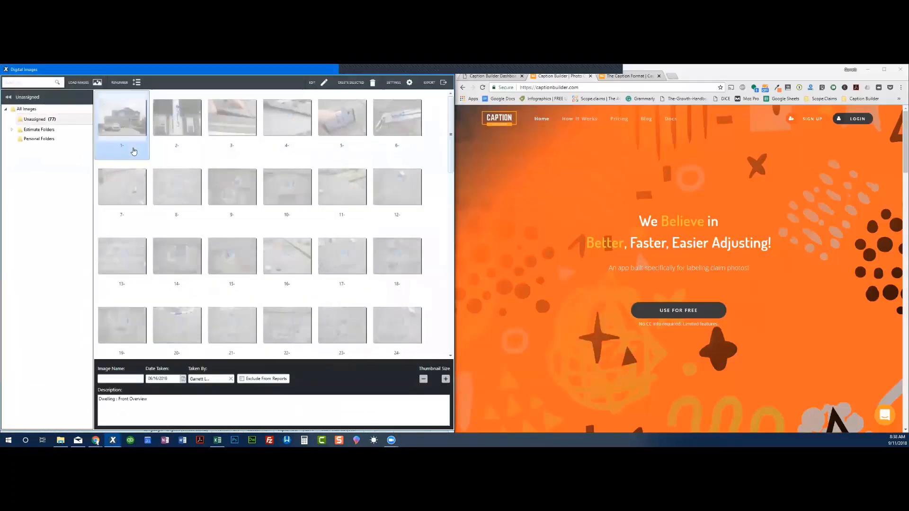
key(ctrl+a)
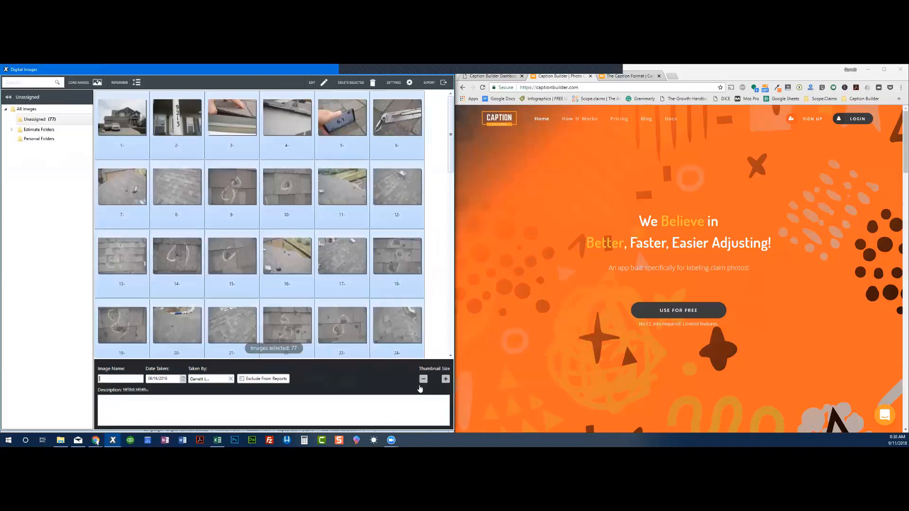
click(132, 392)
click(137, 133)
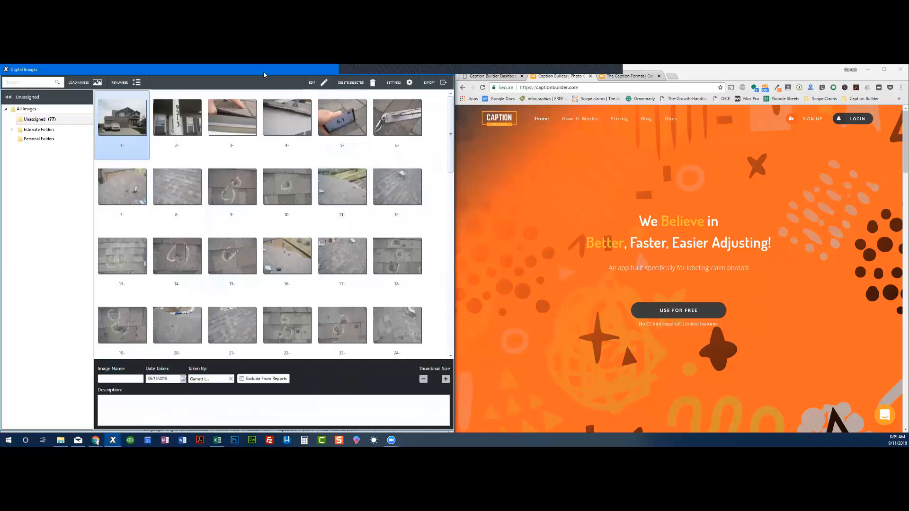
- Undock the Digital Images window, shift it around, and dock it back to half of the screen
drag(284, 69, 370, 84)
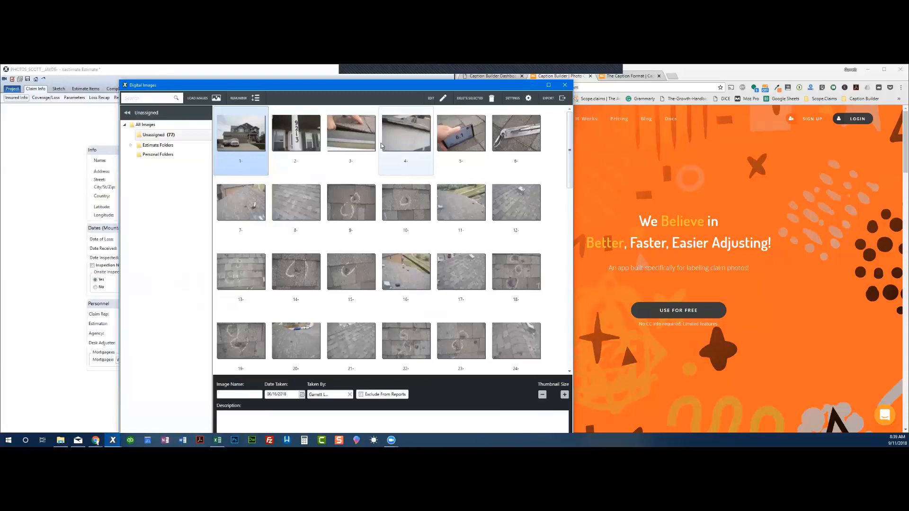
drag(410, 88, 397, 86)
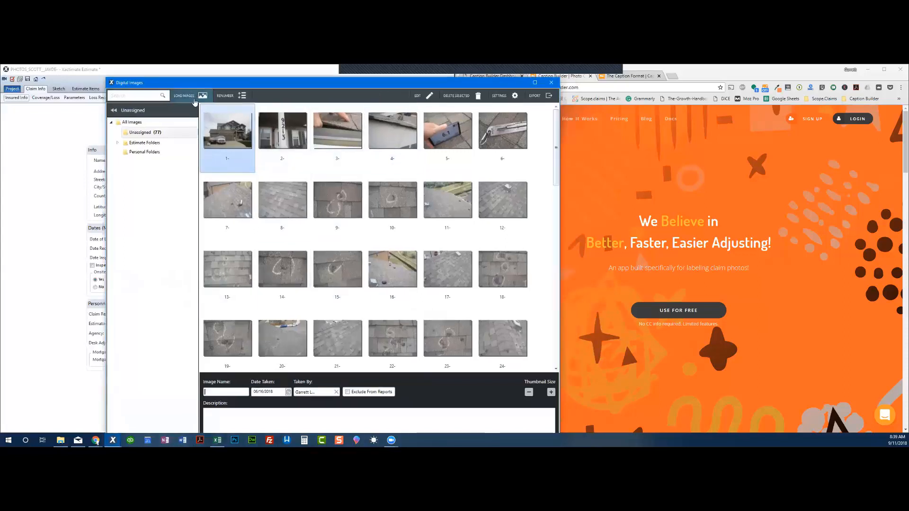
drag(332, 89, 281, 84)
key(super+Left)
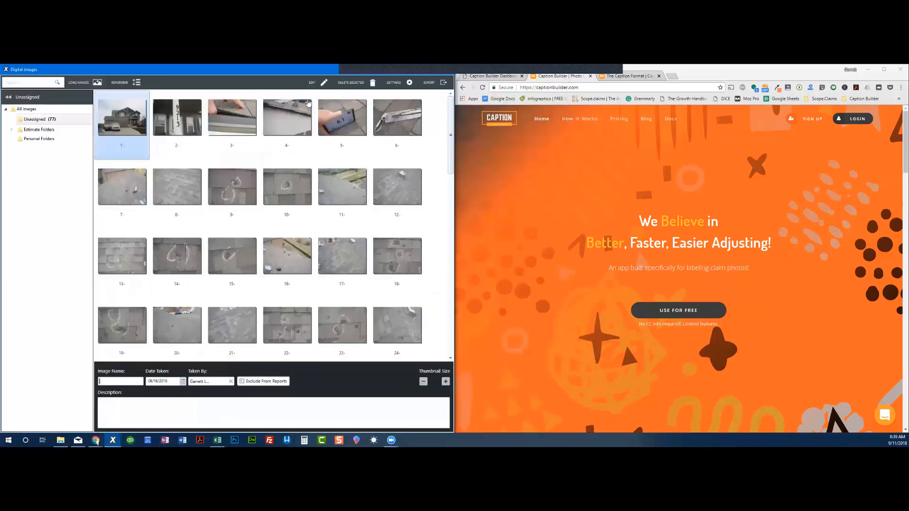
- Switch to the browser, restore its window to a smaller size, and show the Caption Builder Dashboard
click(758, 80)
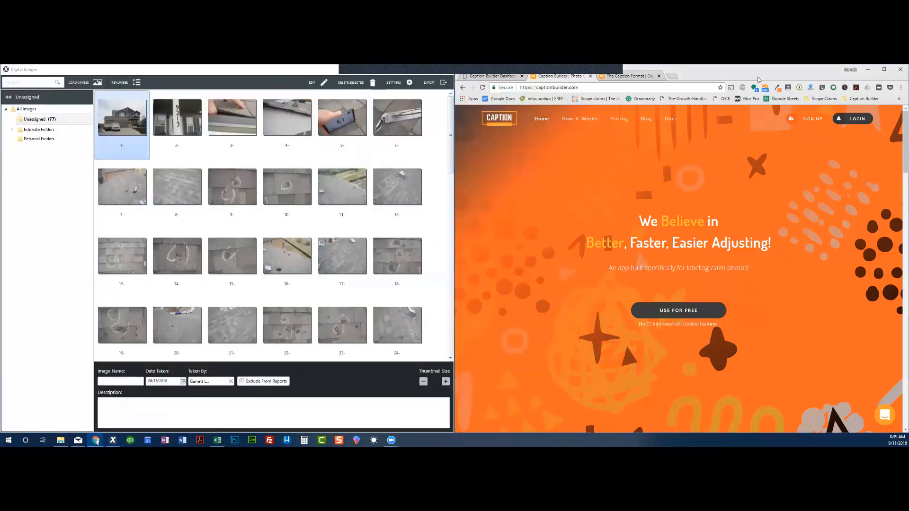
double_click(759, 80)
click(359, 108)
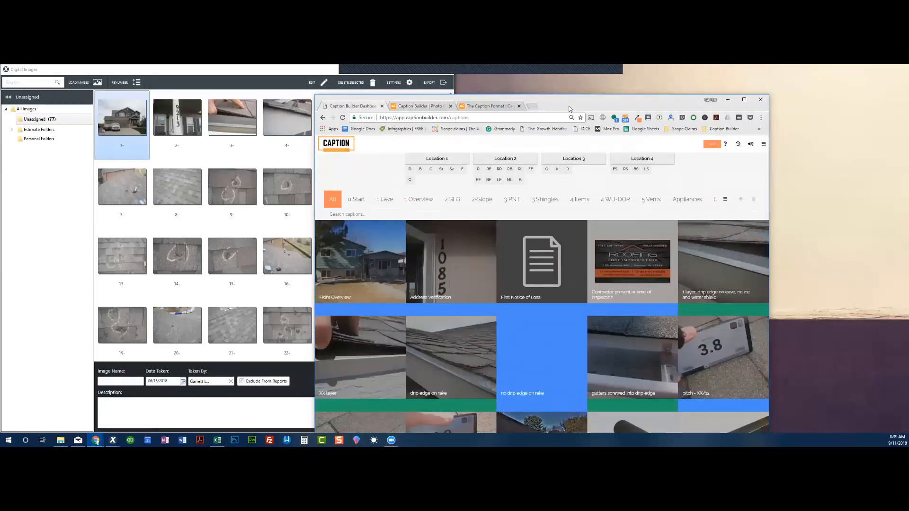
- Place the browser window manually beside the Digital Images window and adjust its width to use the free space
drag(570, 109, 539, 113)
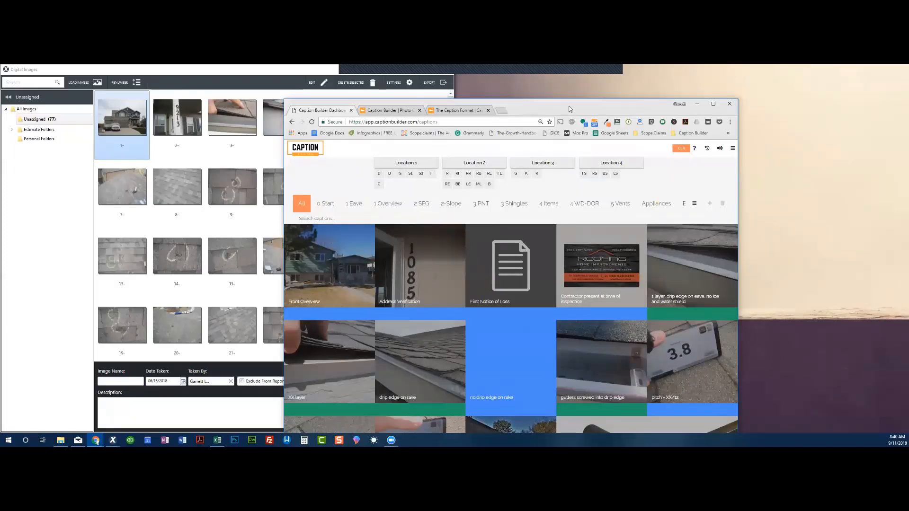
drag(569, 109, 544, 101)
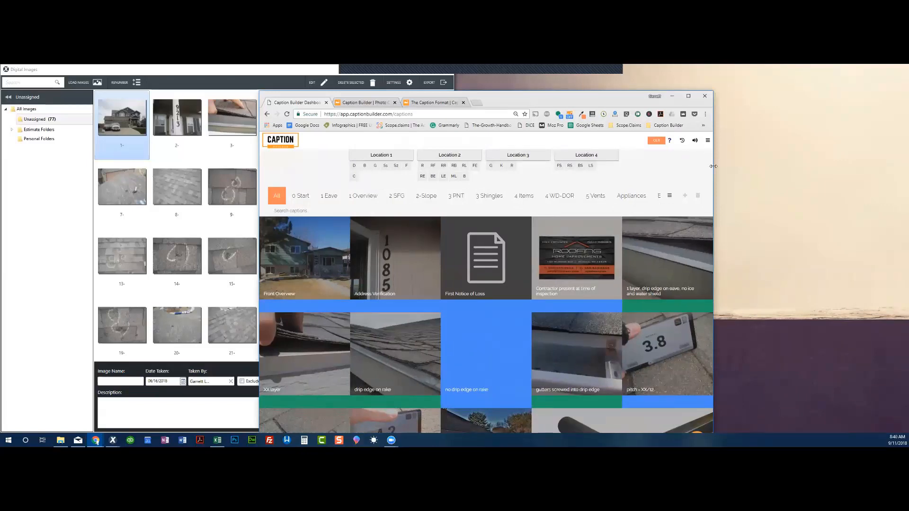
drag(714, 166, 558, 166)
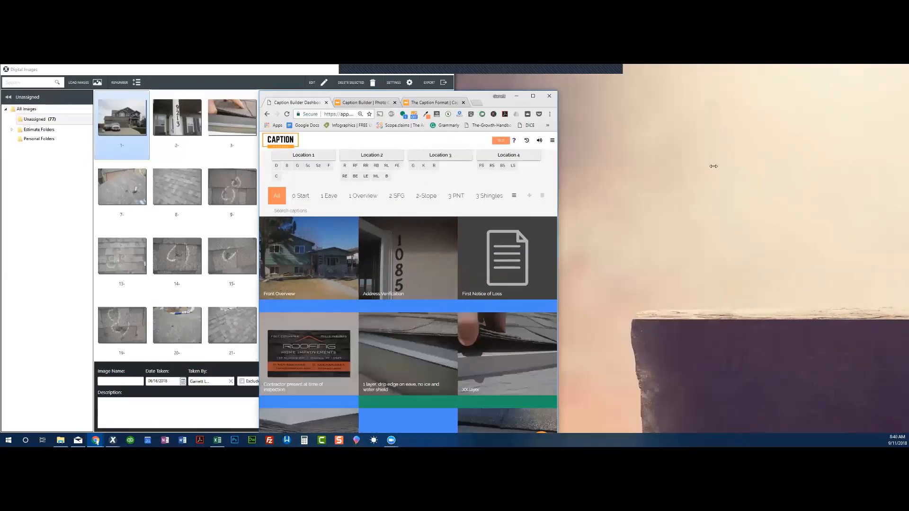
drag(483, 97, 693, 72)
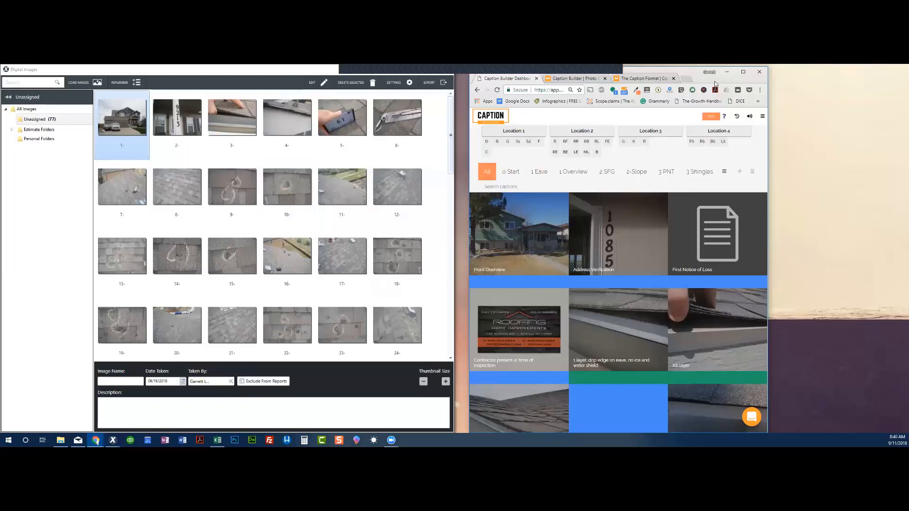
drag(715, 84, 707, 81)
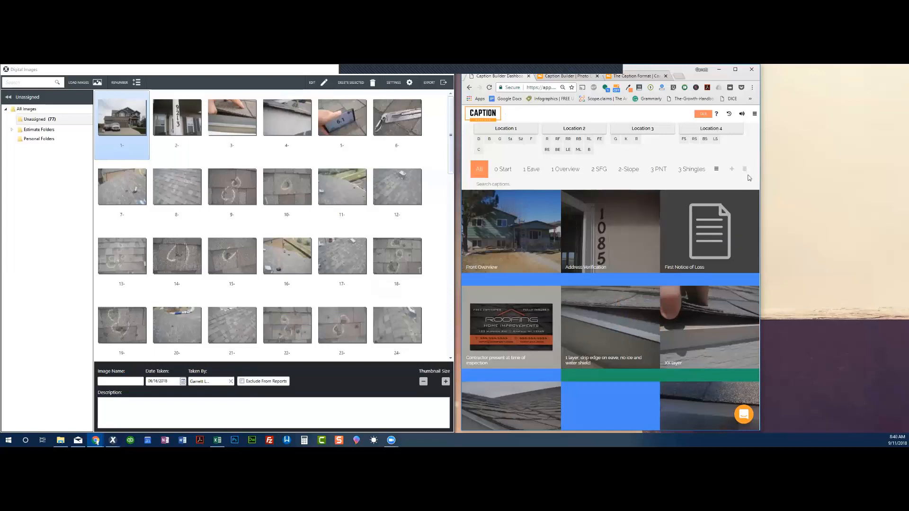
drag(759, 157, 858, 157)
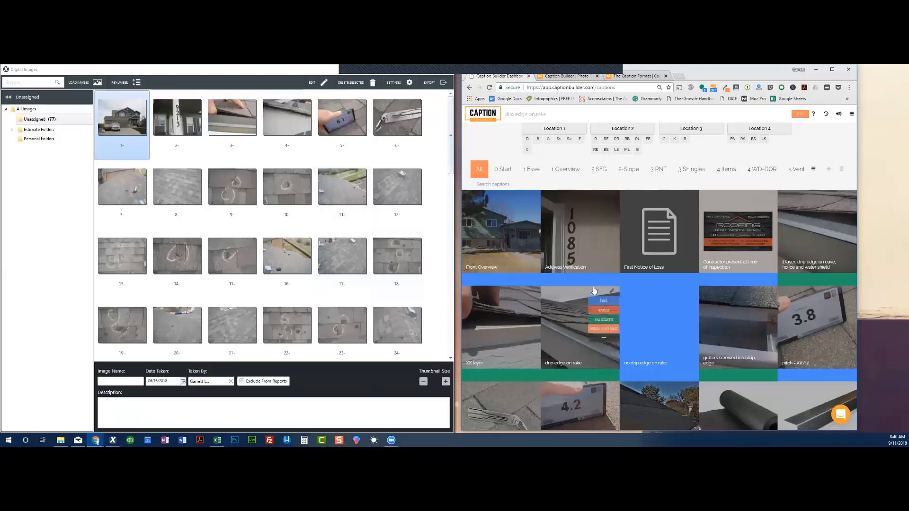
mouse_move(565, 268)
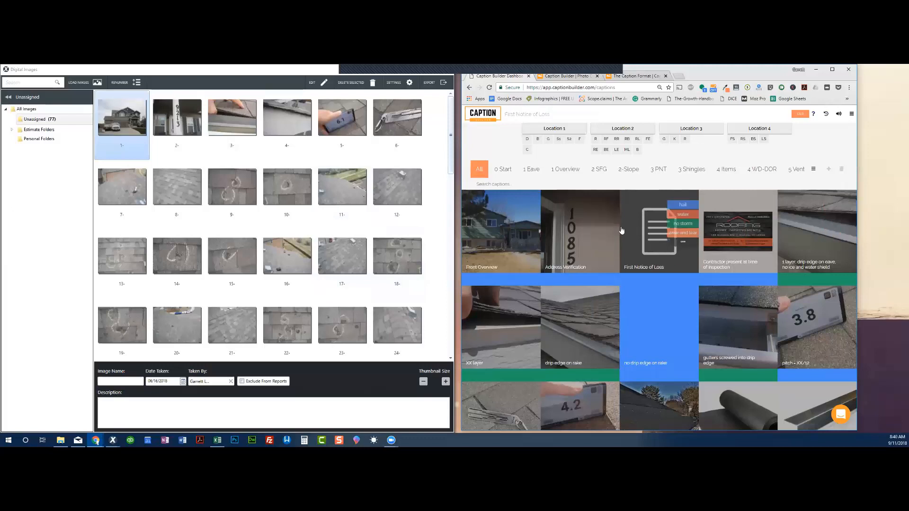
mouse_move(525, 241)
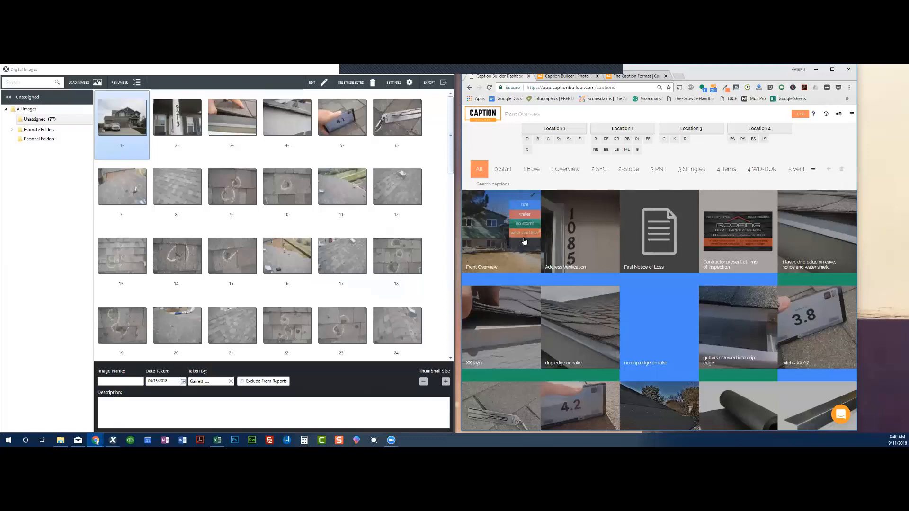
mouse_move(658, 322)
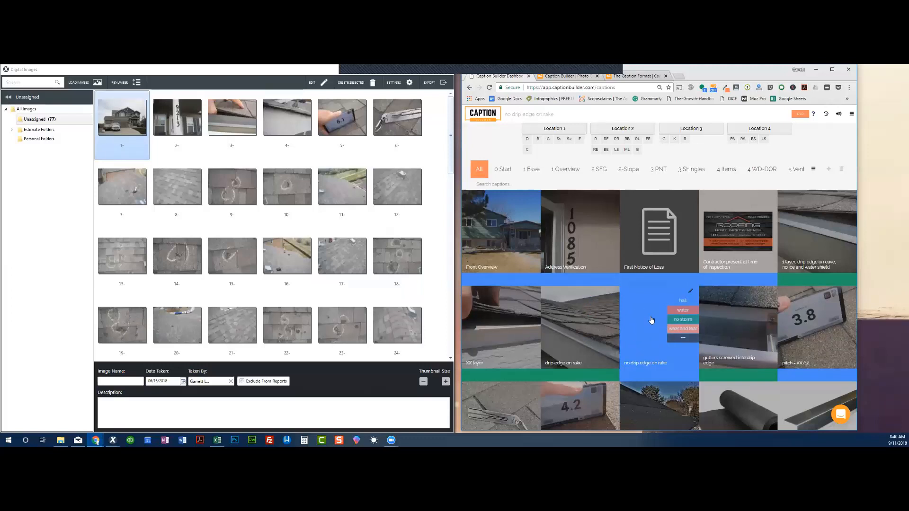
scroll(652, 320, down, 2)
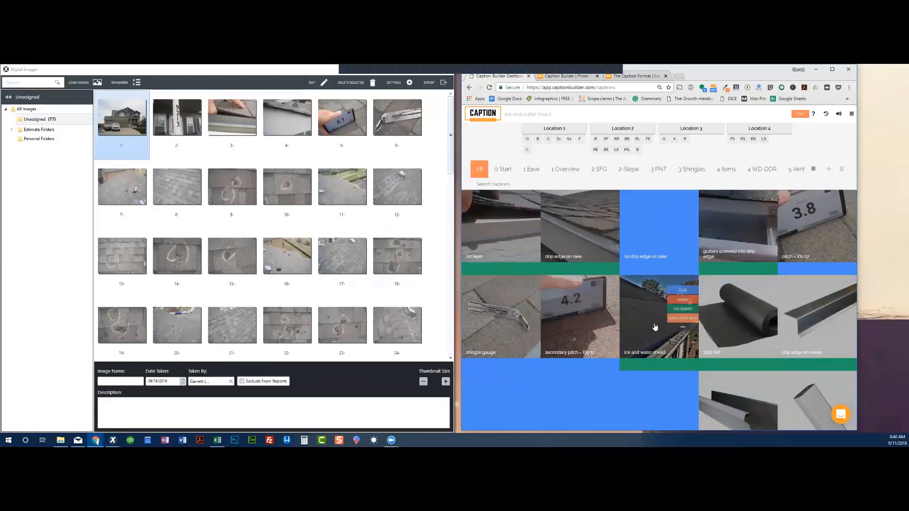
scroll(654, 324, up, 2)
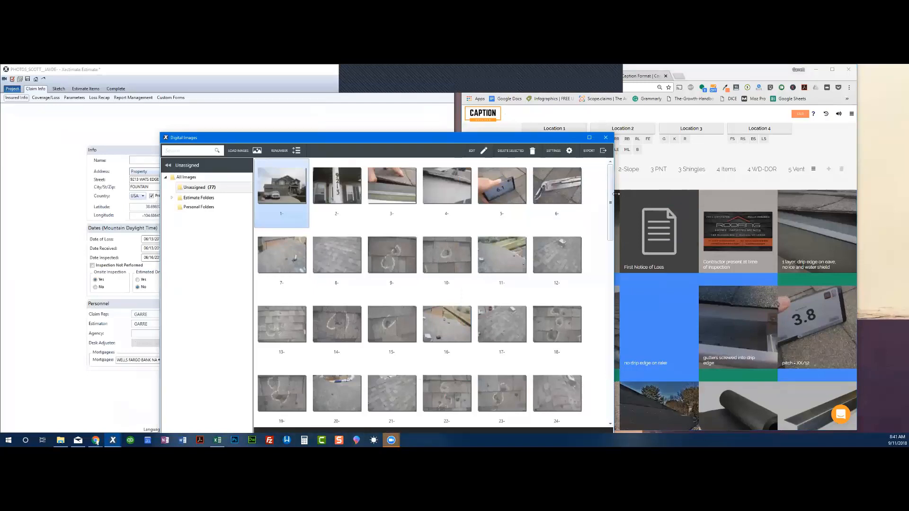
- Dock the Digital Images window and the Caption Builder browser window side by side, each filling half of the screen
drag(616, 194, 516, 193)
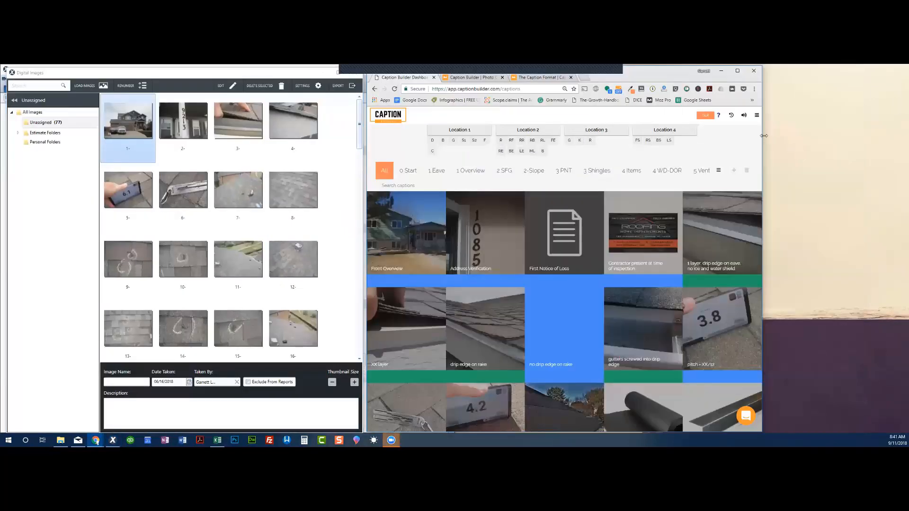
drag(764, 136, 548, 137)
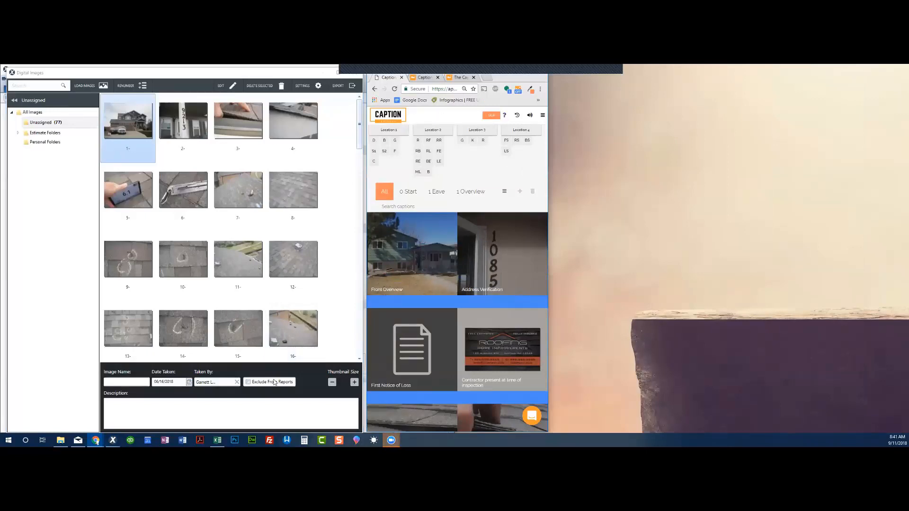
drag(506, 83, 908, 102)
drag(282, 73, 396, 100)
key(super+Left)
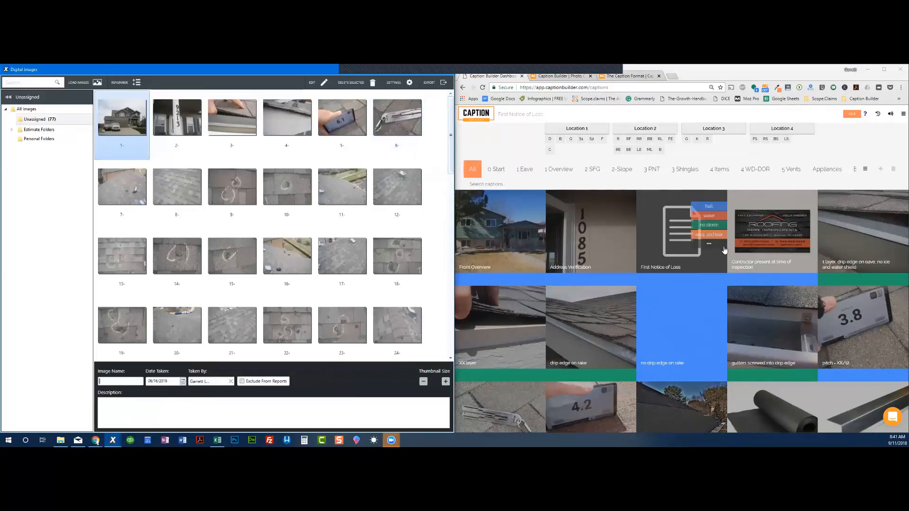
- Open the first photo, showing the front of the house, in the enlarged image view
scroll(692, 282, down, 1)
scroll(691, 286, down, 3)
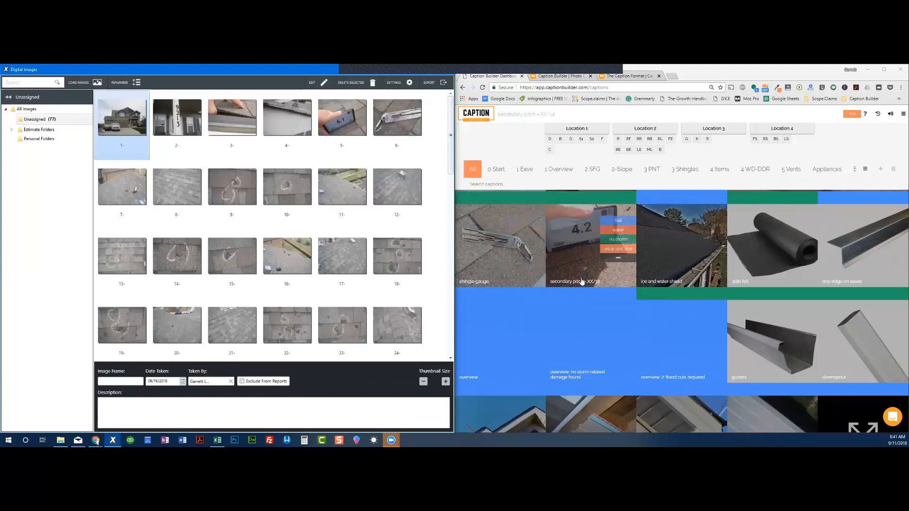
click(240, 412)
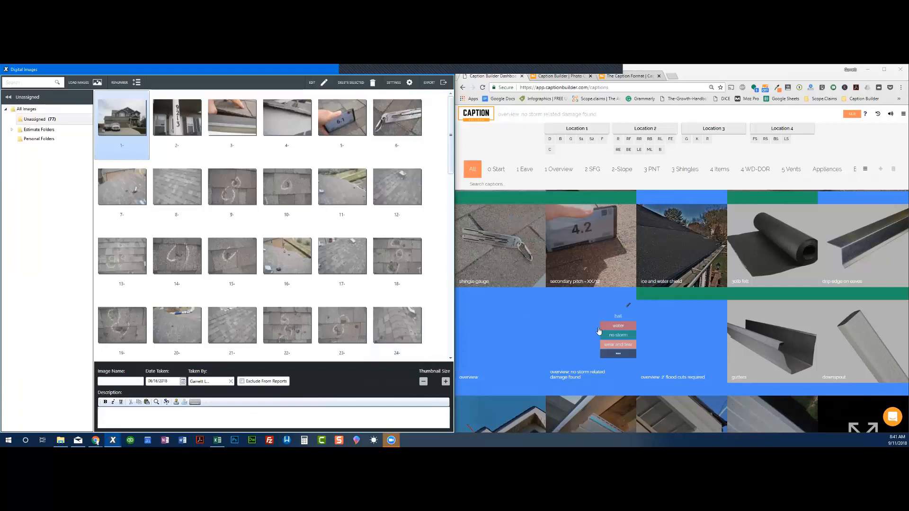
scroll(599, 327, up, 3)
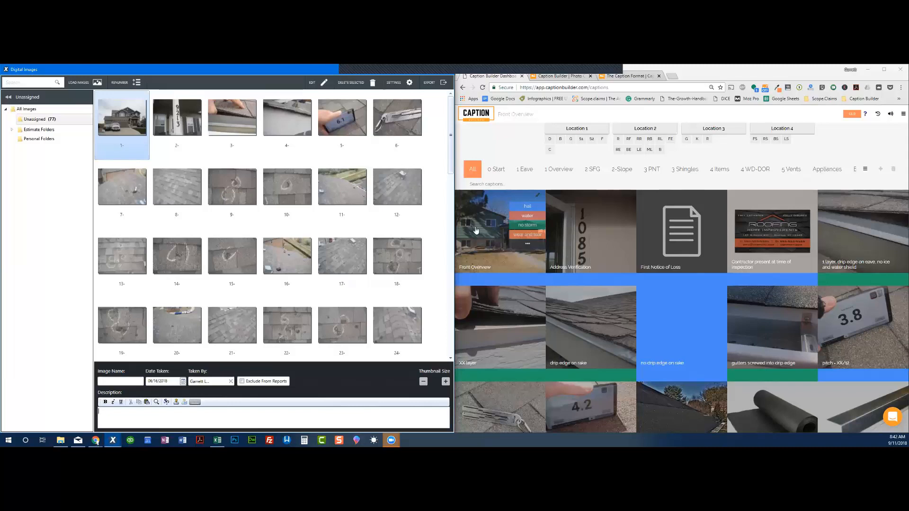
double_click(126, 118)
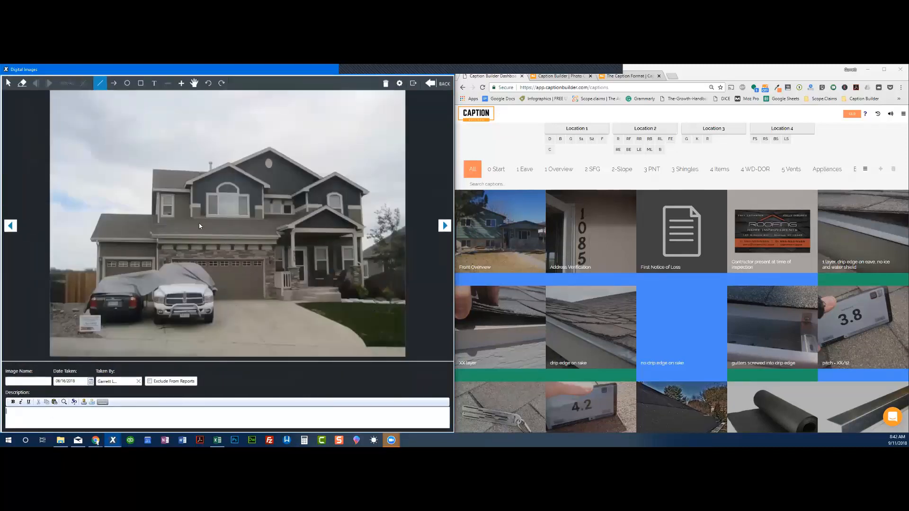
- Copy the "Front Overview" caption from Caption Builder and paste it as the description of the front house photo
click(493, 239)
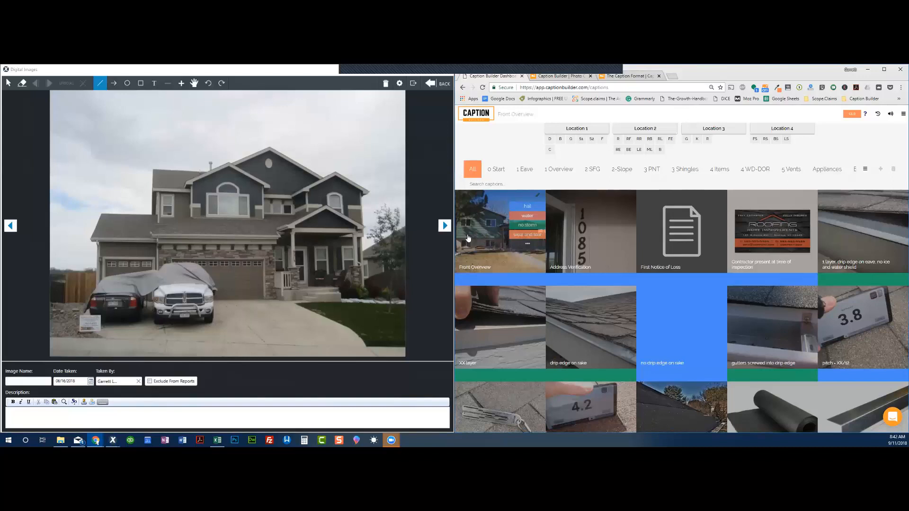
click(276, 405)
text(Front Overview)
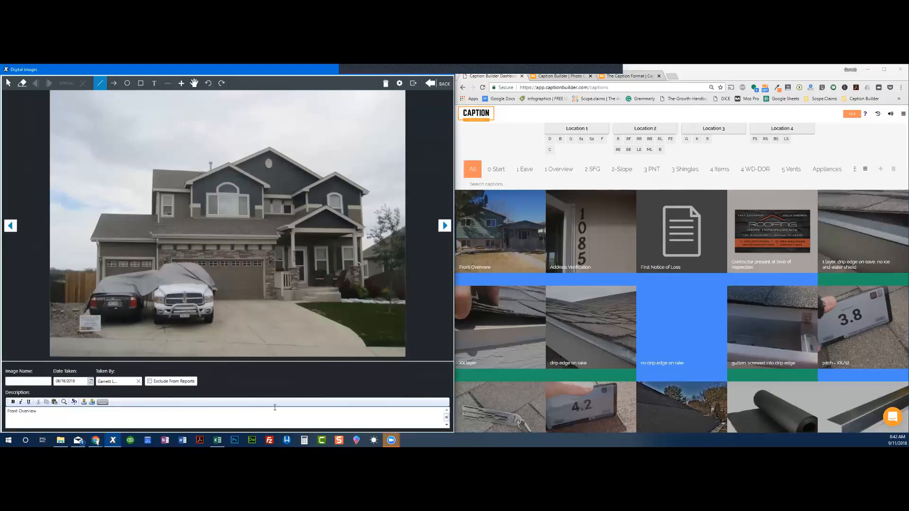
right_click(199, 415)
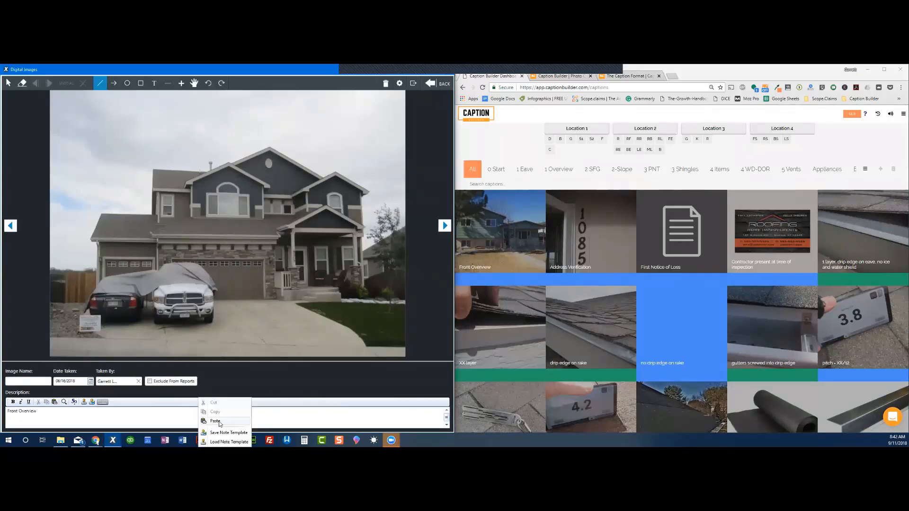
click(174, 415)
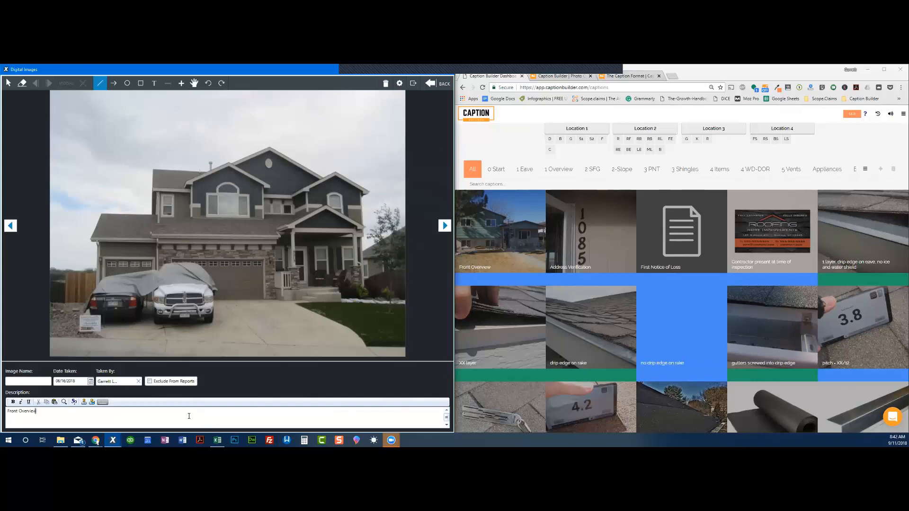
- Advance to the house number photo and give it the description "Address Verification"
key(Page_Down)
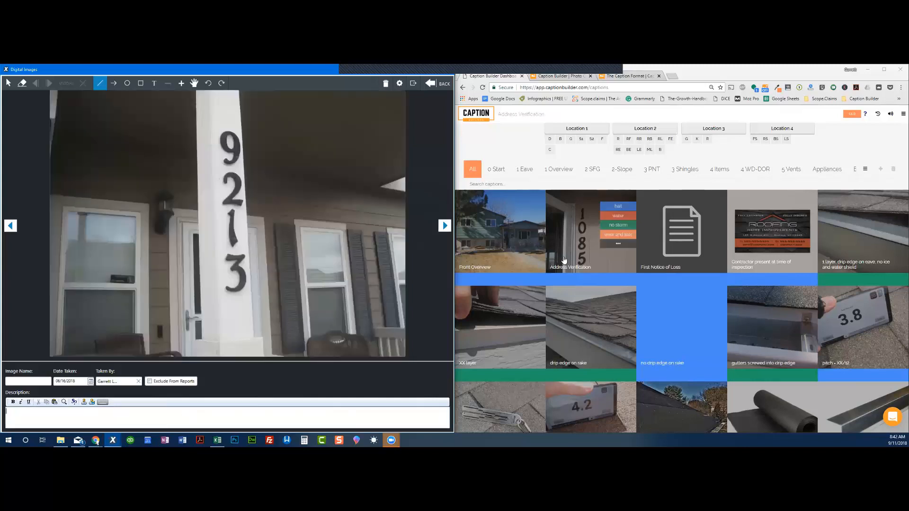
text(Address Verification)
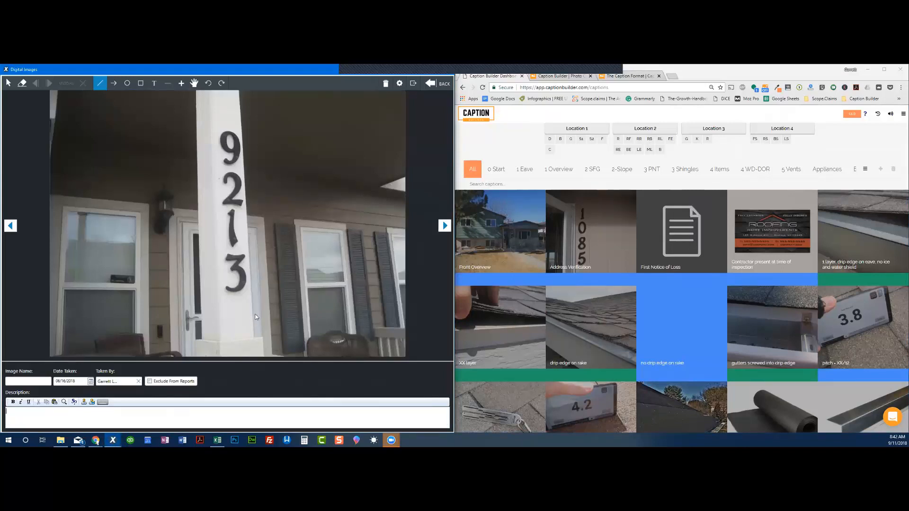
- Advance to the lifted-shingle eave photo and give it the Caption Builder caption "1 layer, drip edge on eave, no ice and water shield"
key(Page_Down)
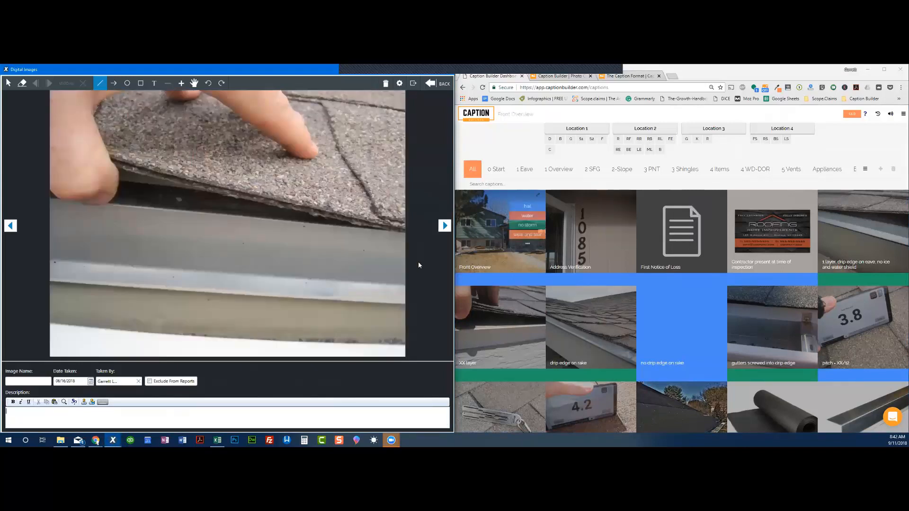
mouse_move(672, 246)
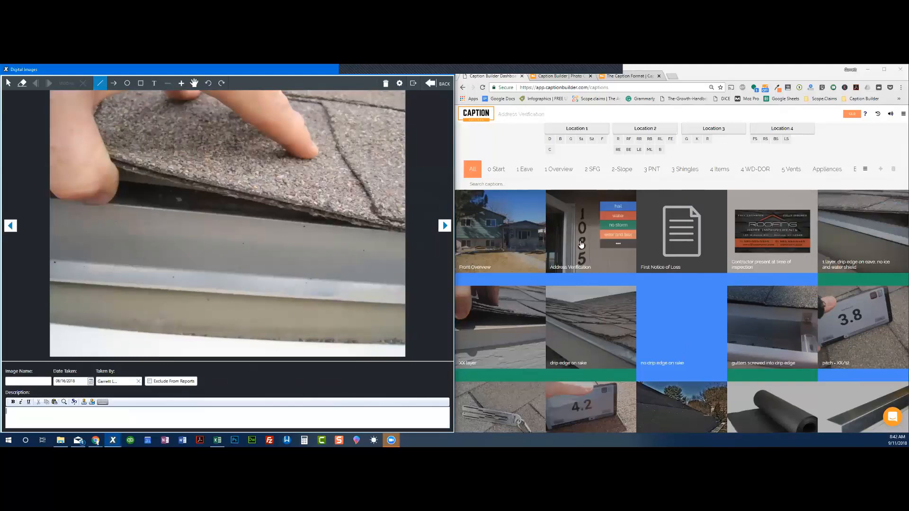
click(835, 240)
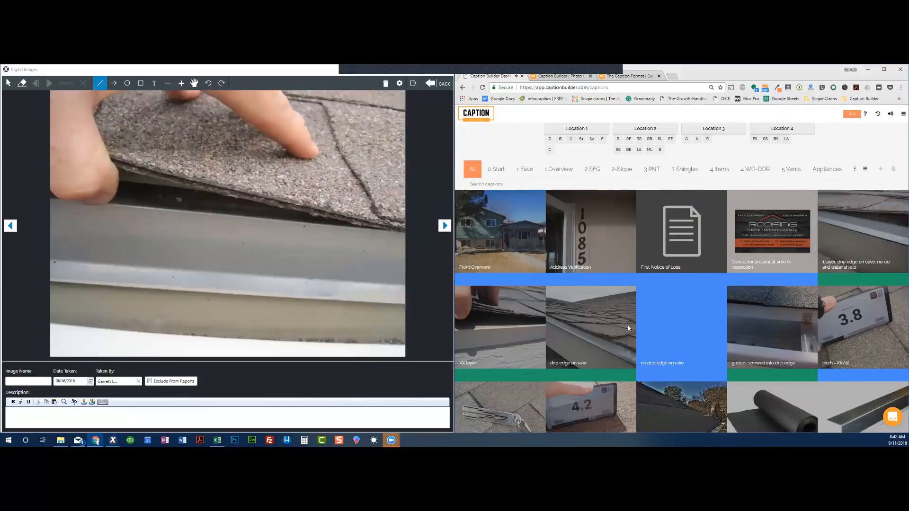
click(237, 417)
text(1 layer, drip edge on eave, no ice and water shield)
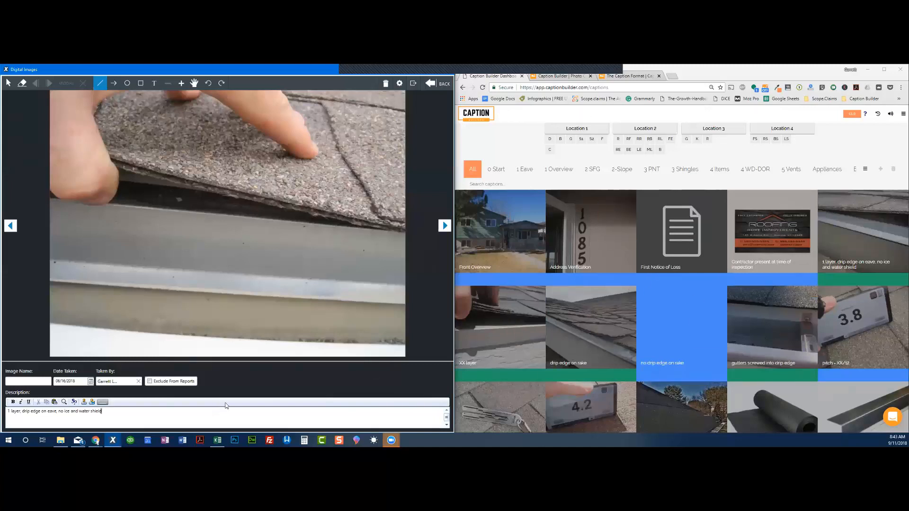
- Advance to the rake edge photo and paste the "no drip edge on rake" caption from Caption Builder as its description
key(Page_Down)
scroll(659, 294, down, 2)
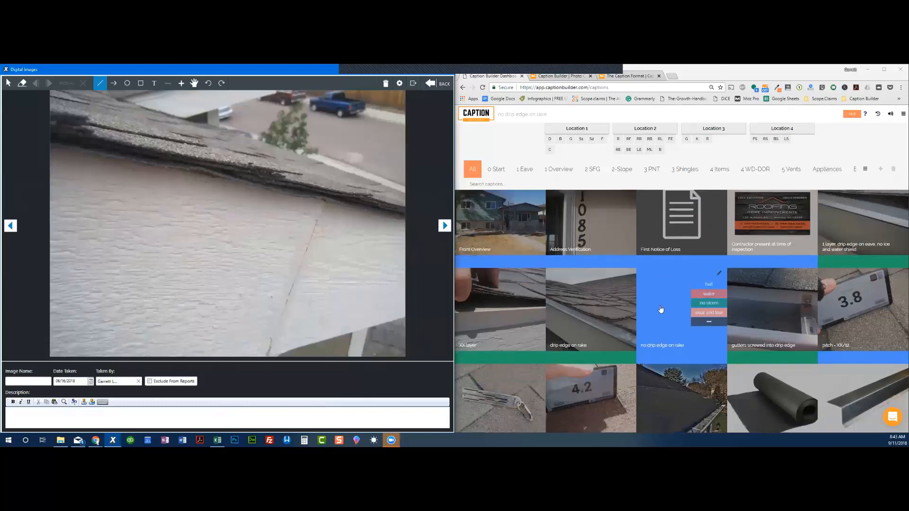
click(659, 300)
click(283, 421)
text(no drip edge on rake)
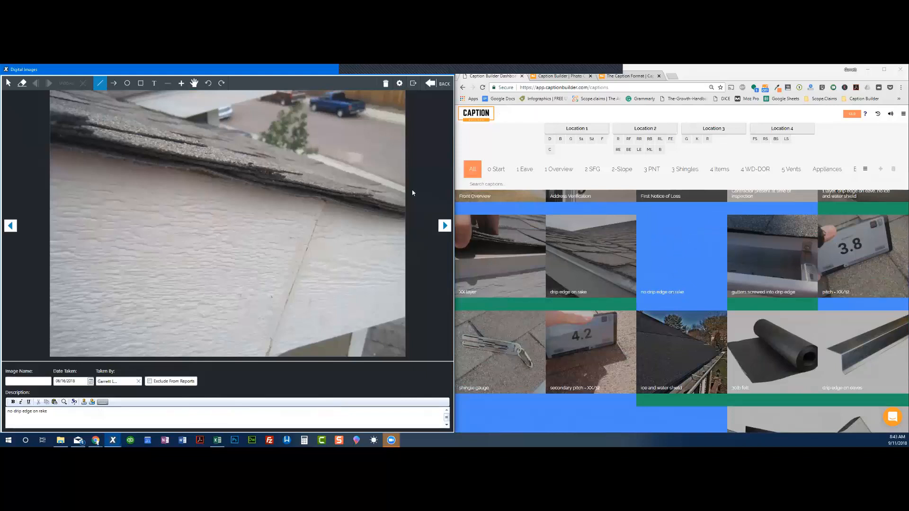
- Return to the thumbnail view and set the image name of photos 3 through 18 to "Roof" in one batch
click(437, 83)
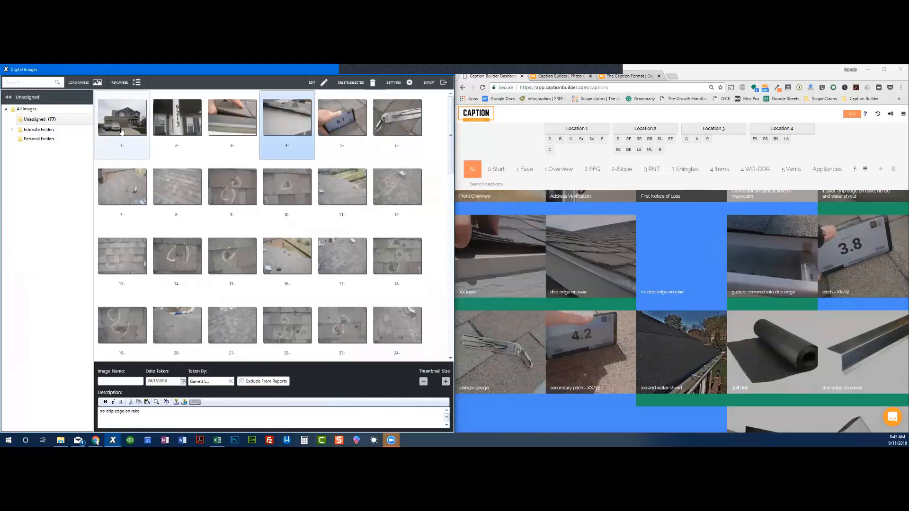
click(220, 124)
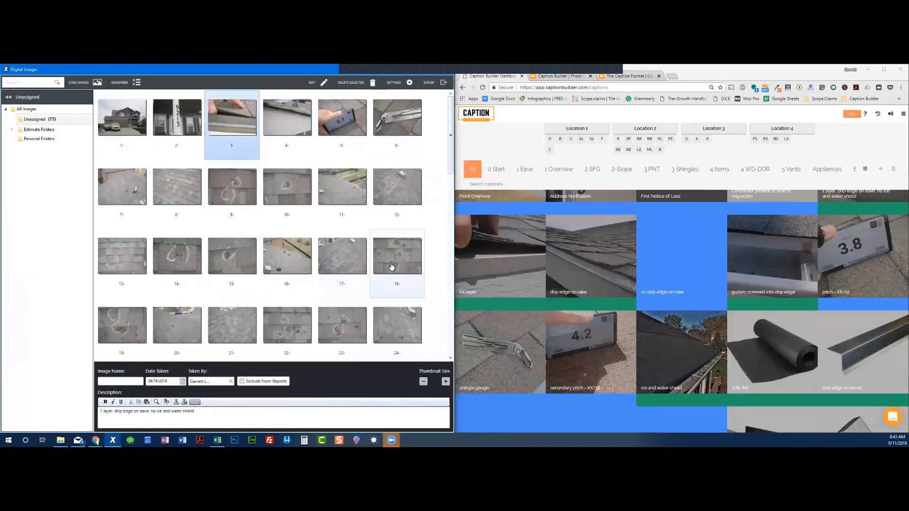
shift+click(391, 265)
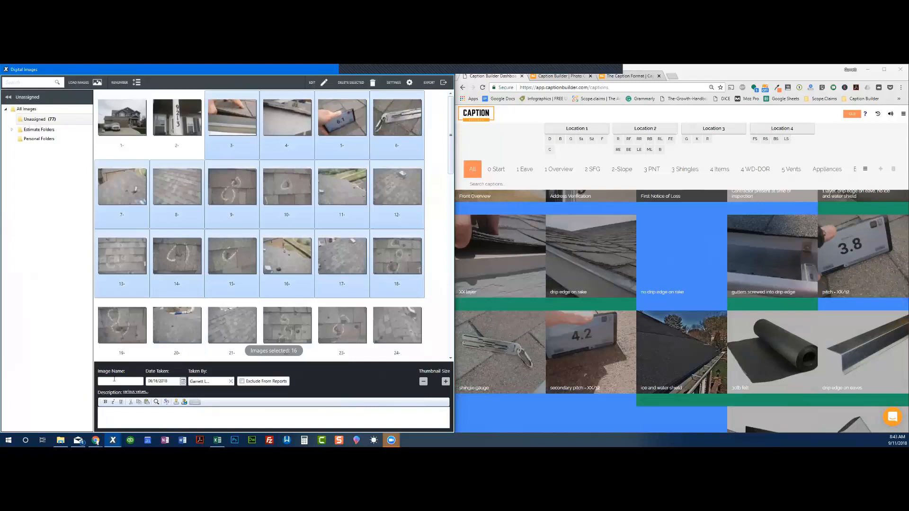
text(Roof)
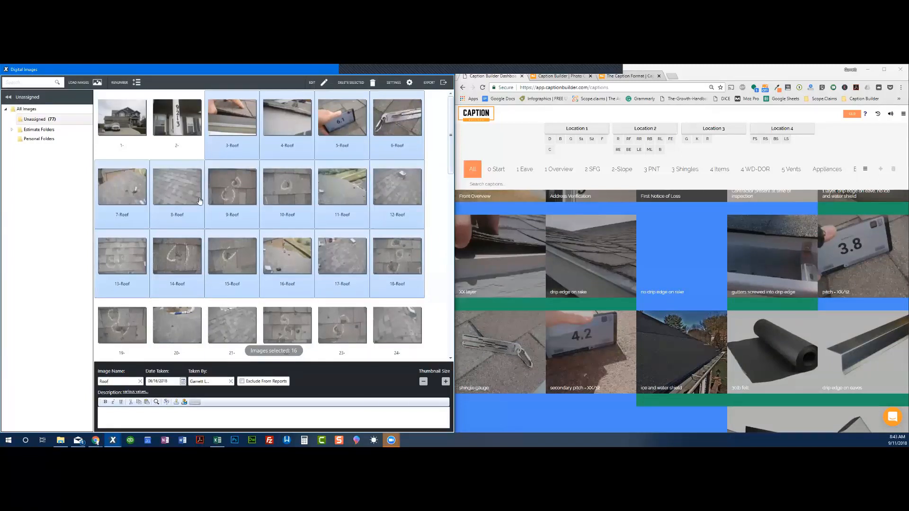
click(229, 105)
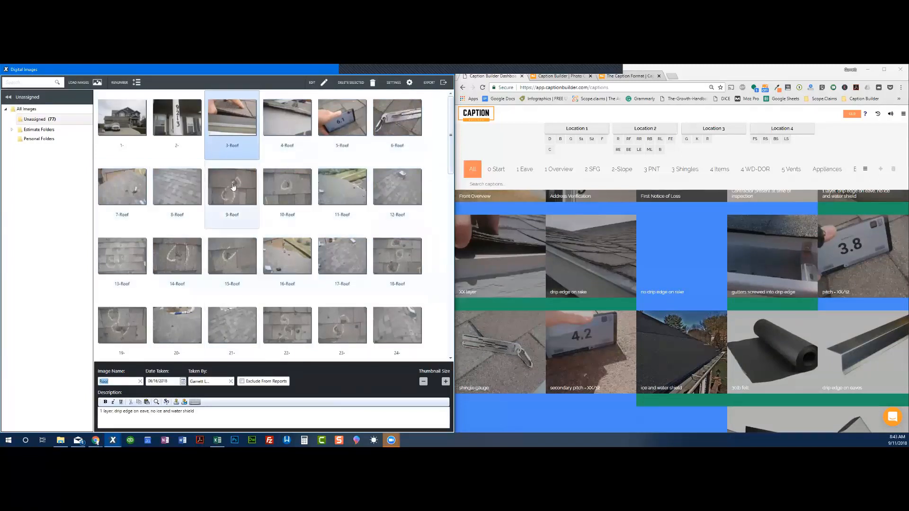
shift+click(395, 268)
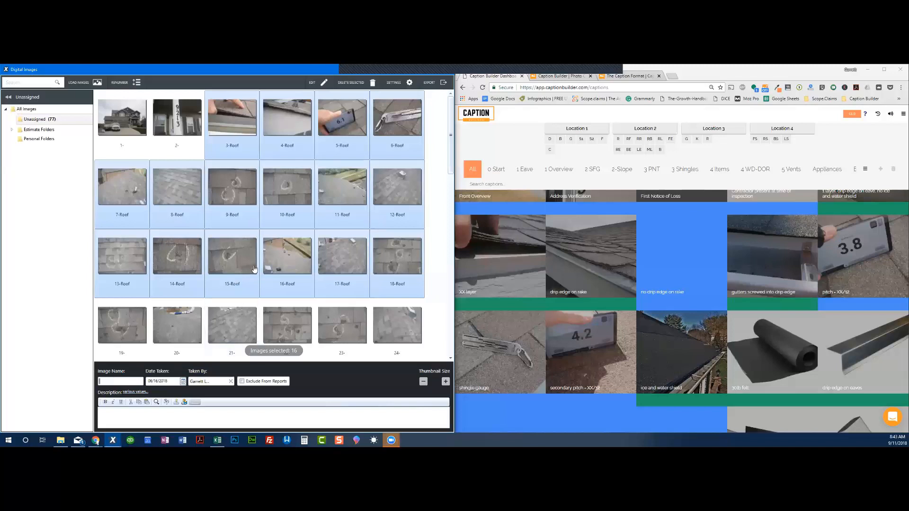
click(235, 122)
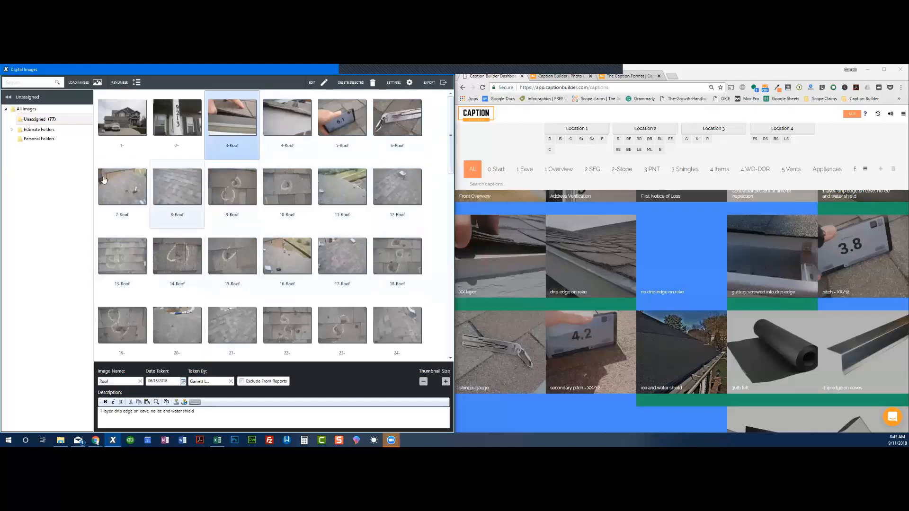
click(11, 129)
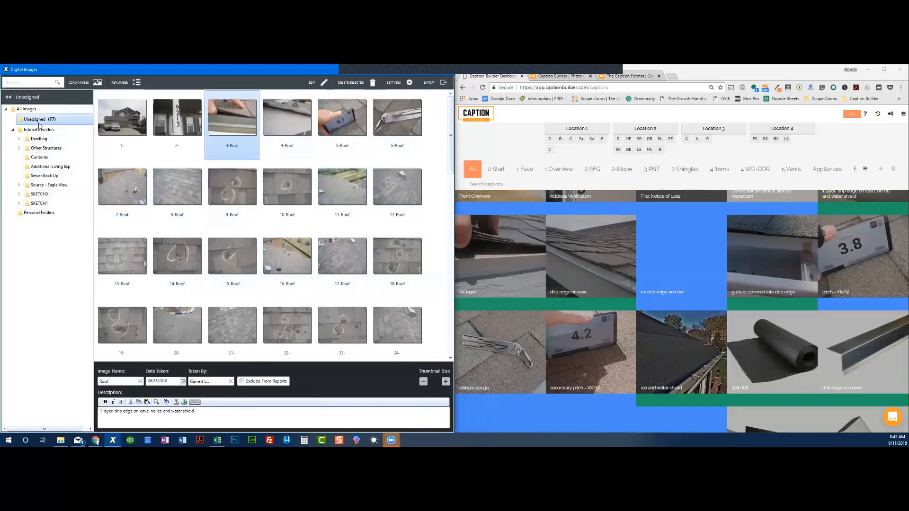
click(12, 130)
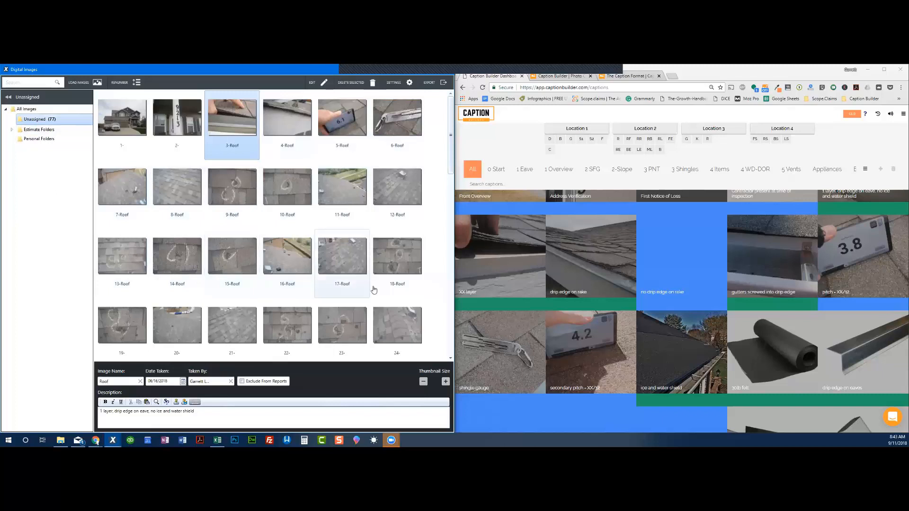
shift+click(419, 270)
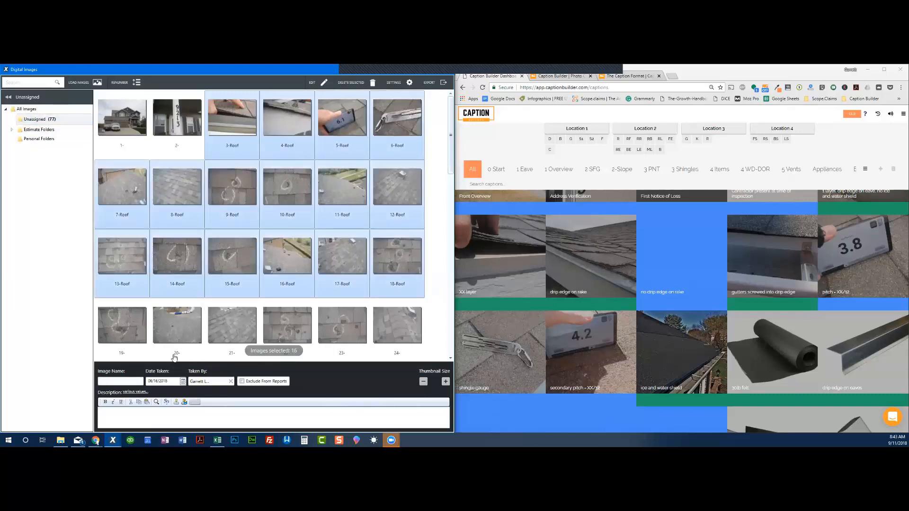
- Select the front house photo and read the example caption structure in The Caption Format help article
click(136, 119)
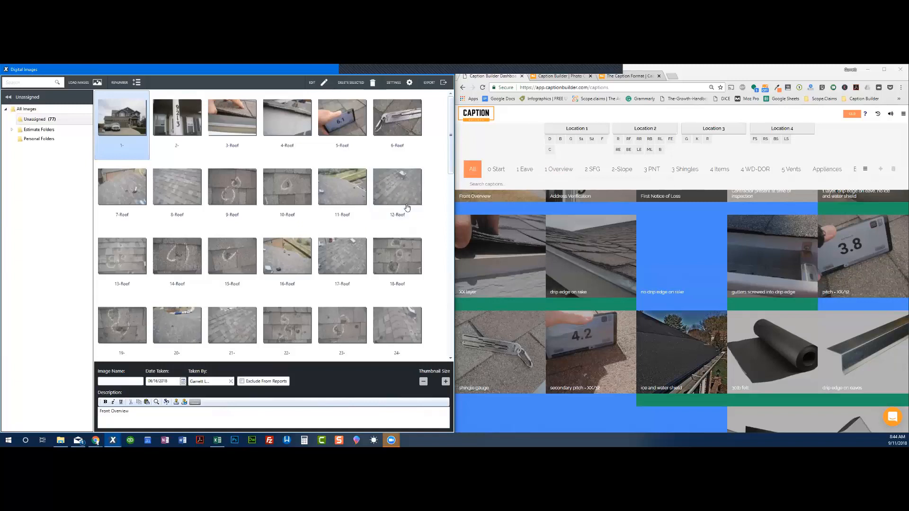
click(623, 77)
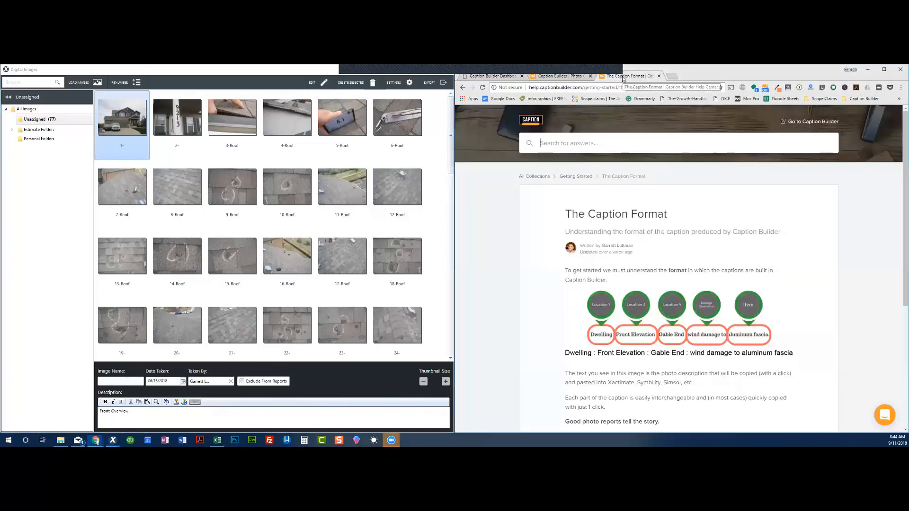
scroll(638, 180, down, 2)
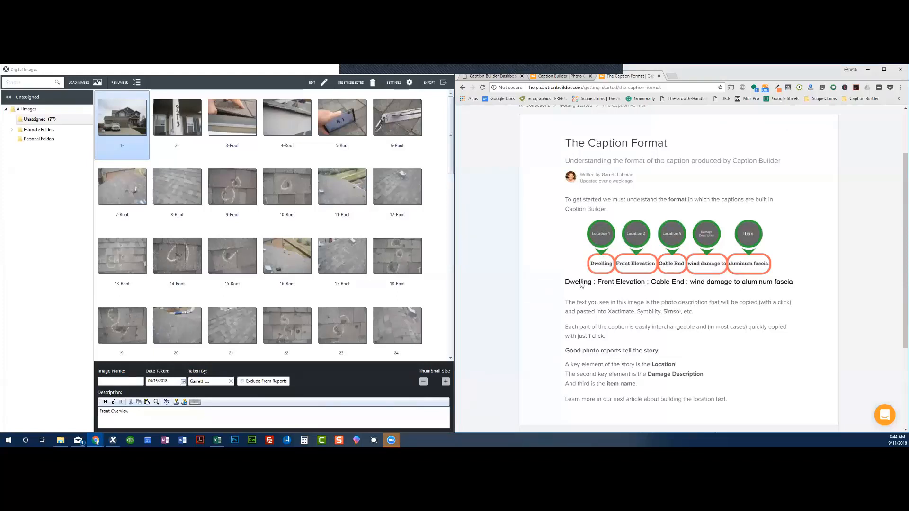
- Set both the image name and the description of the front house photo to "Dwelling"
click(125, 379)
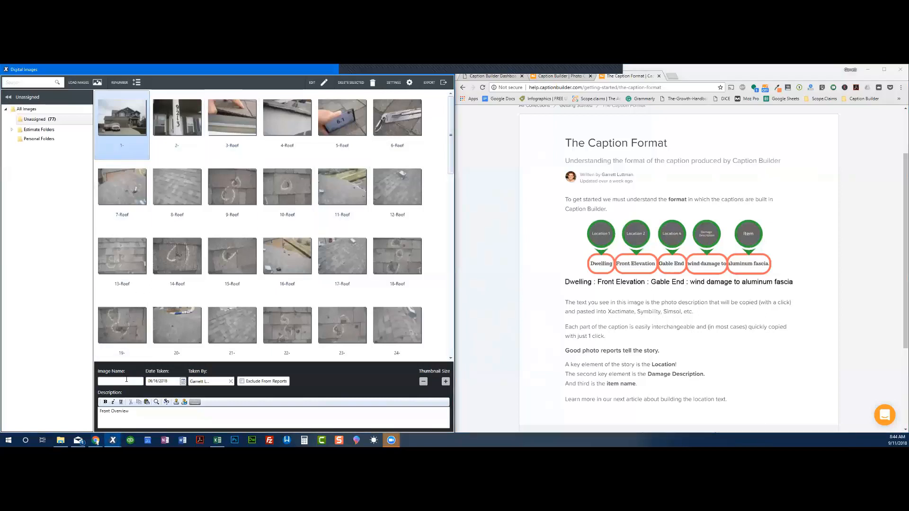
text(Dwelling)
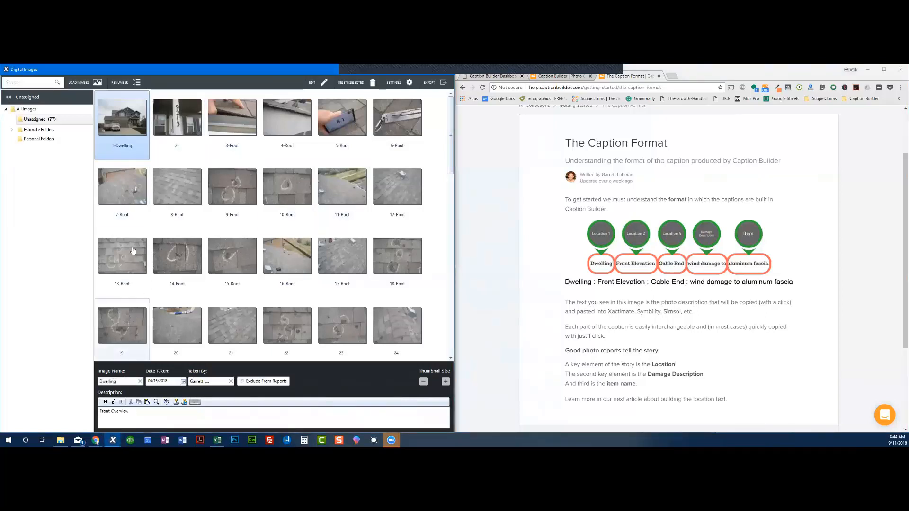
key(Tab)
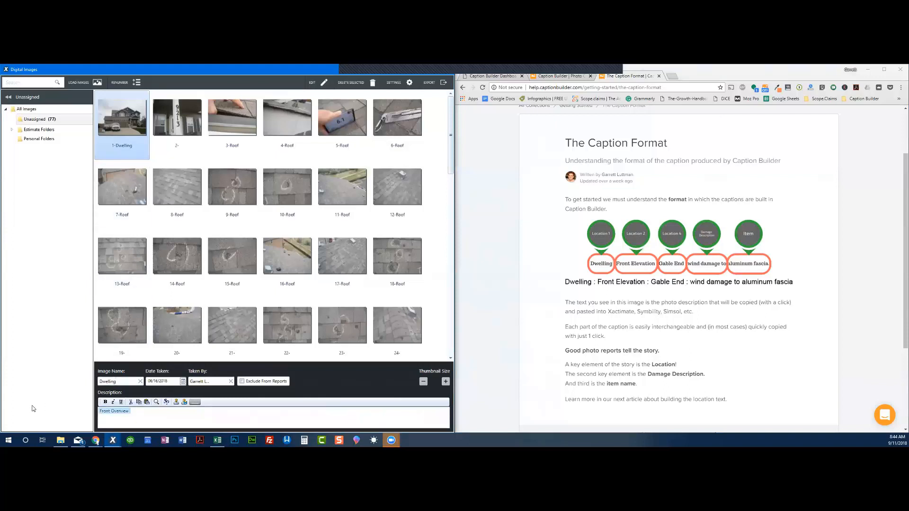
text(Dwelling)
- Expand the estimate folders, add a new folder under Personal Folders, and return to the Unassigned photos
click(12, 129)
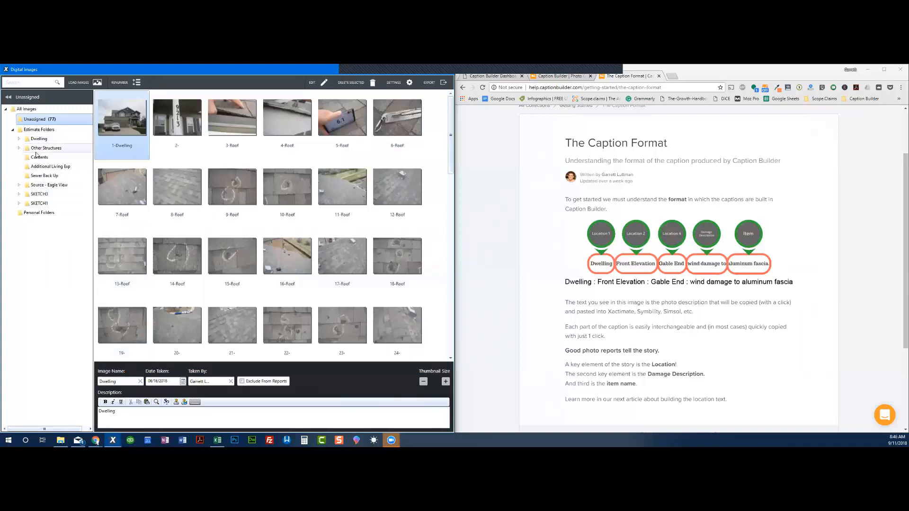
mouse_move(33, 218)
click(59, 213)
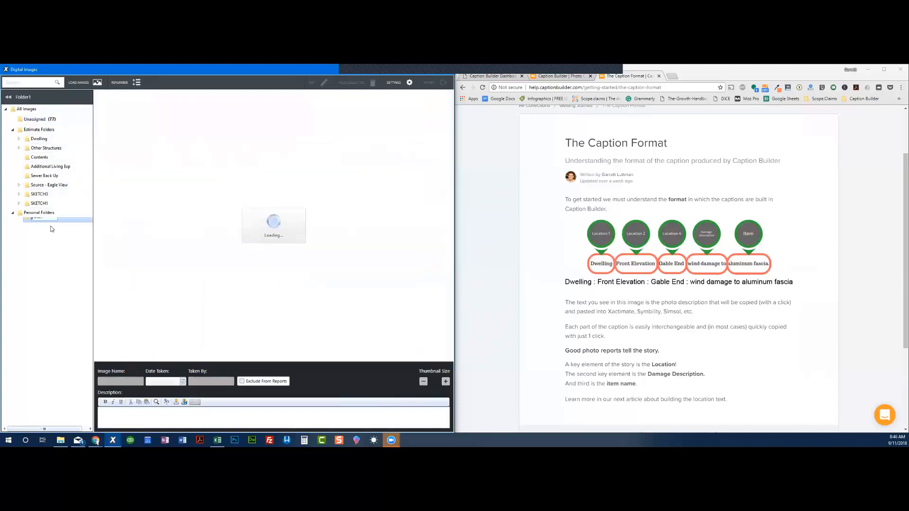
click(38, 120)
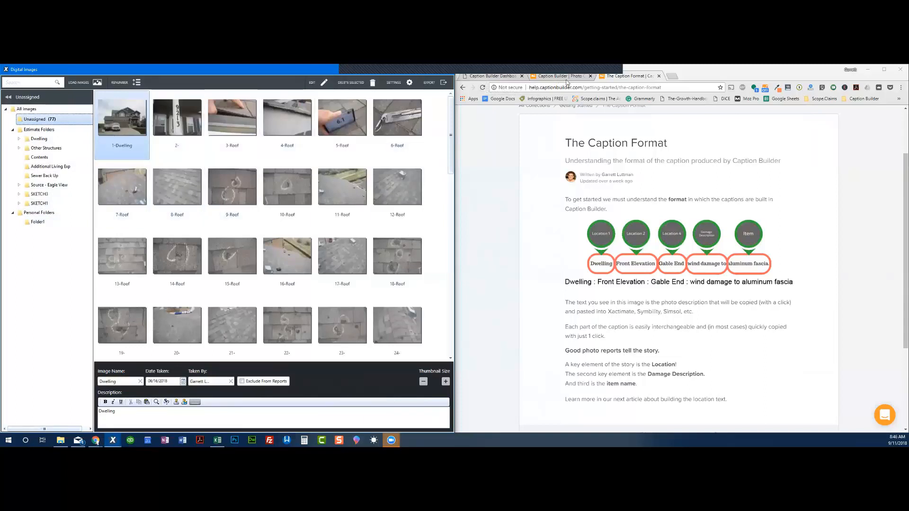
- Bring back the Caption Builder dashboard and clear the front house photo's image name and description
click(490, 76)
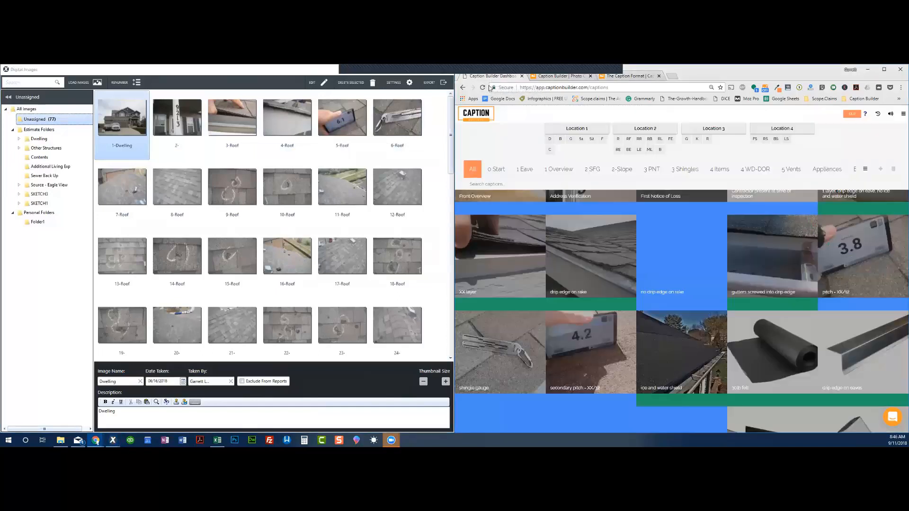
click(140, 382)
click(137, 416)
key(ctrl+a)
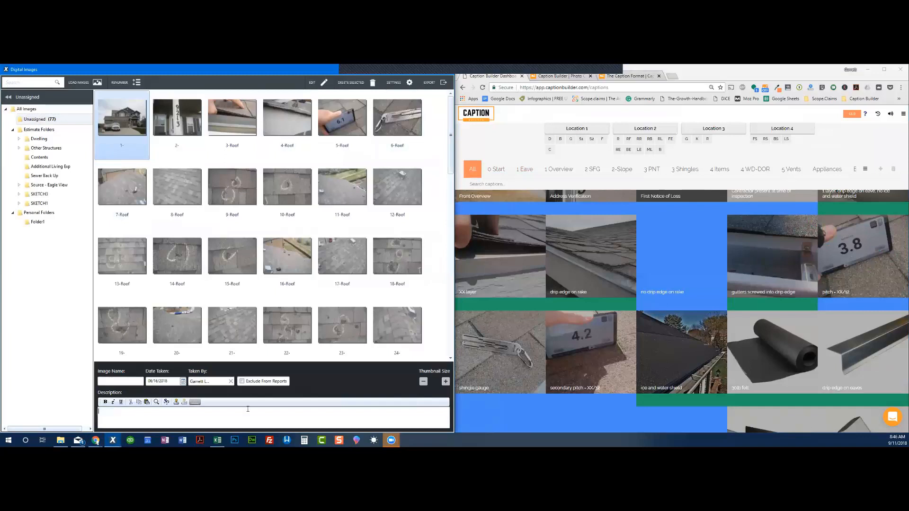
key(BackSpace)
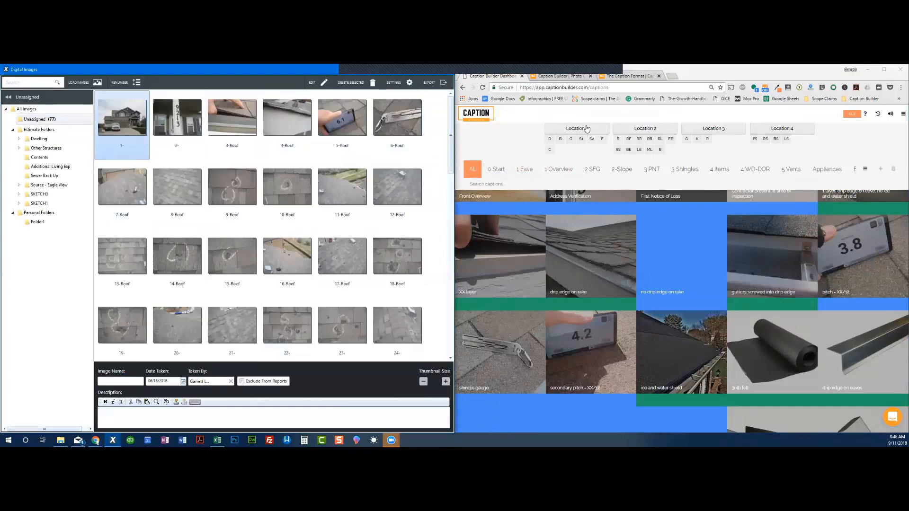
- Choose Dwelling as Location 1 in Caption Builder and give the front house photo the description "Dwelling : Front Overview"
click(575, 134)
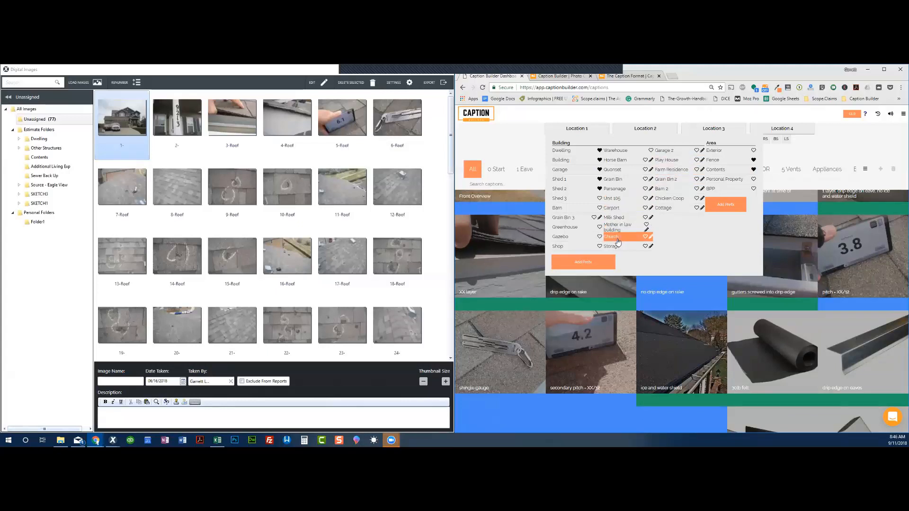
click(564, 152)
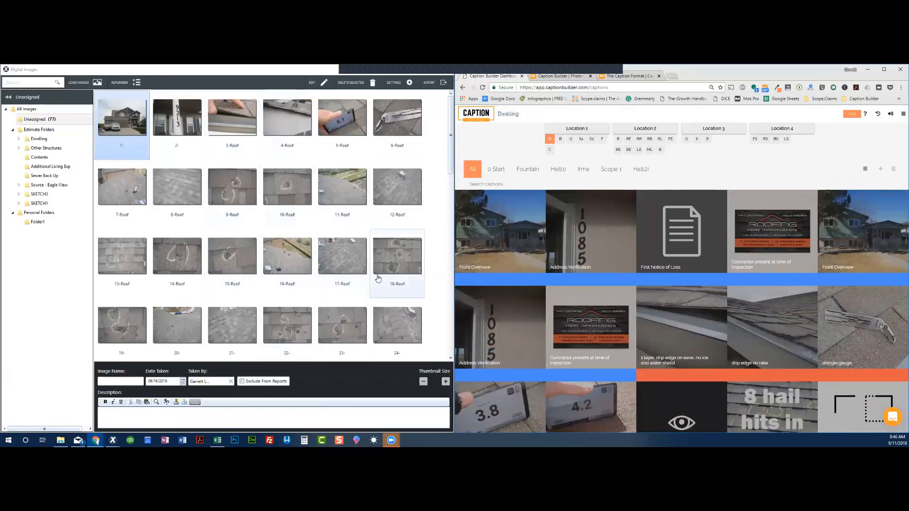
click(498, 229)
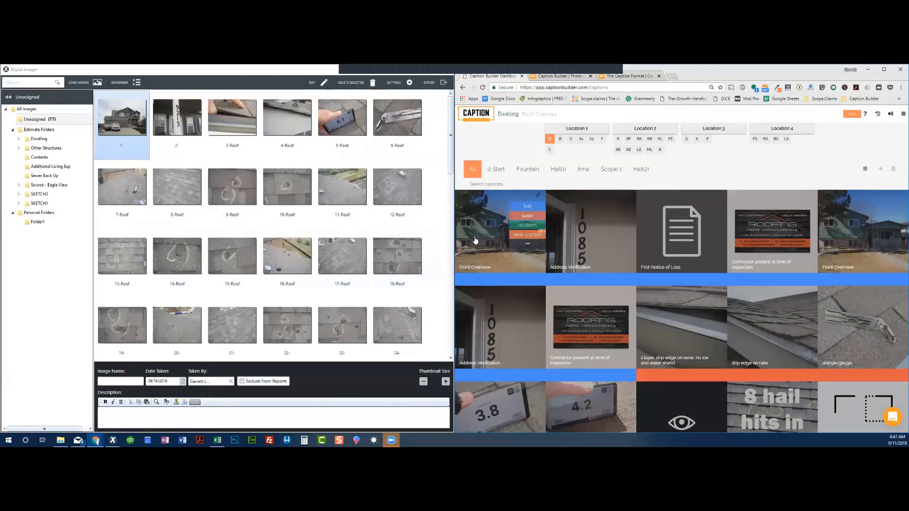
click(199, 414)
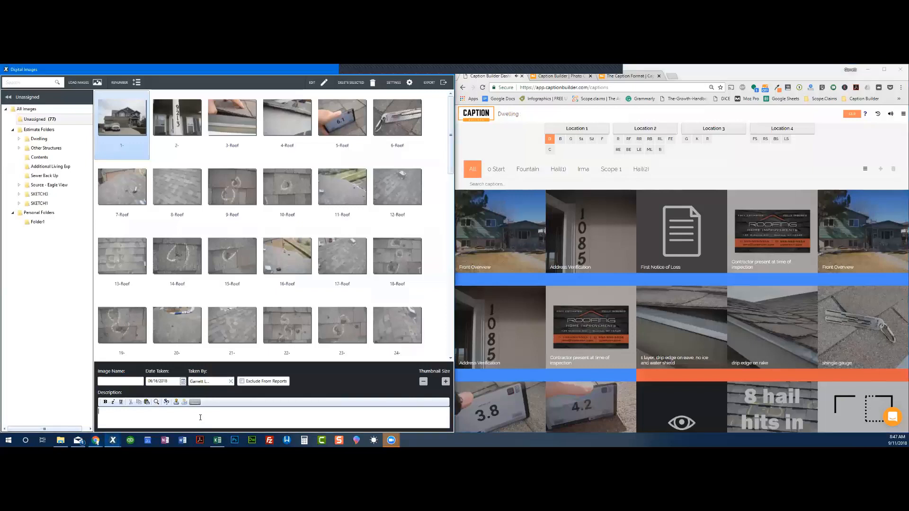
text(Dwelling : Front Overview)
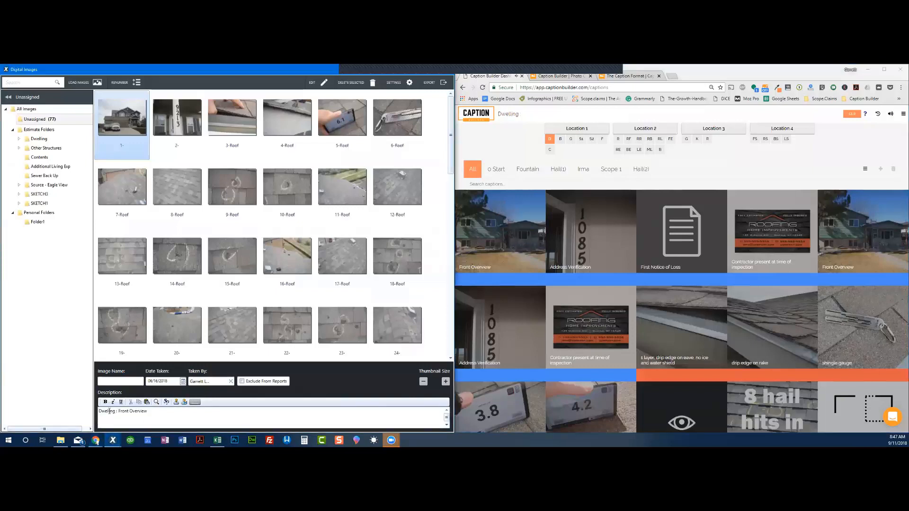
double_click(109, 411)
double_click(124, 411)
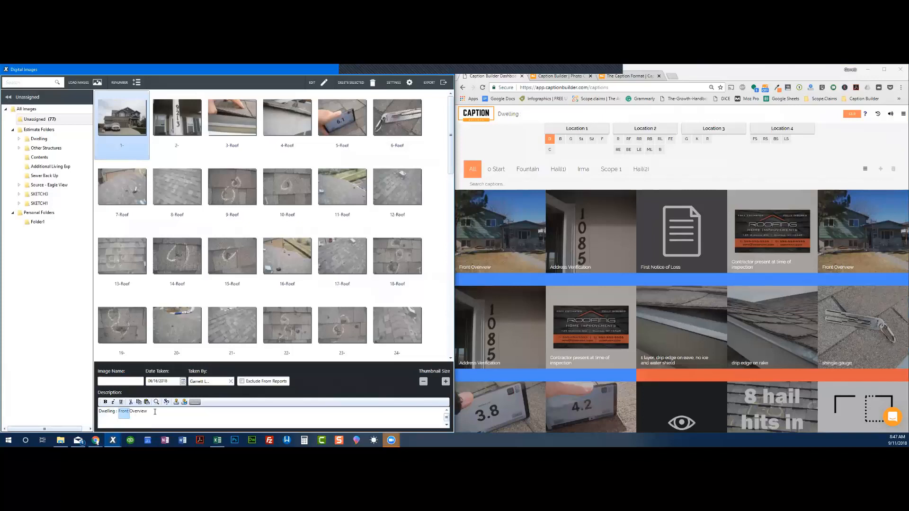
click(184, 418)
- Give photo 2, the house number, the Caption Builder description "Dwelling : Address Verification"
key(Page_Down)
click(562, 244)
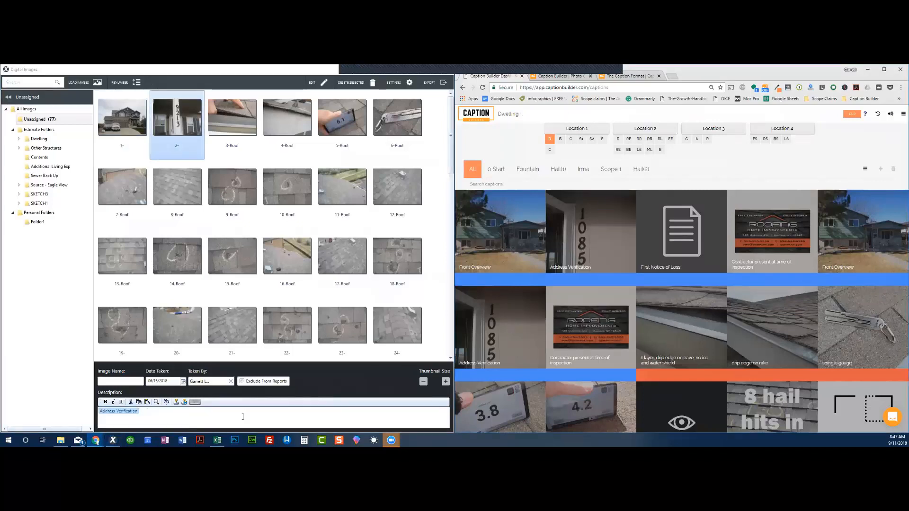
key(alt+Tab)
text(Dwelling : Address Verification)
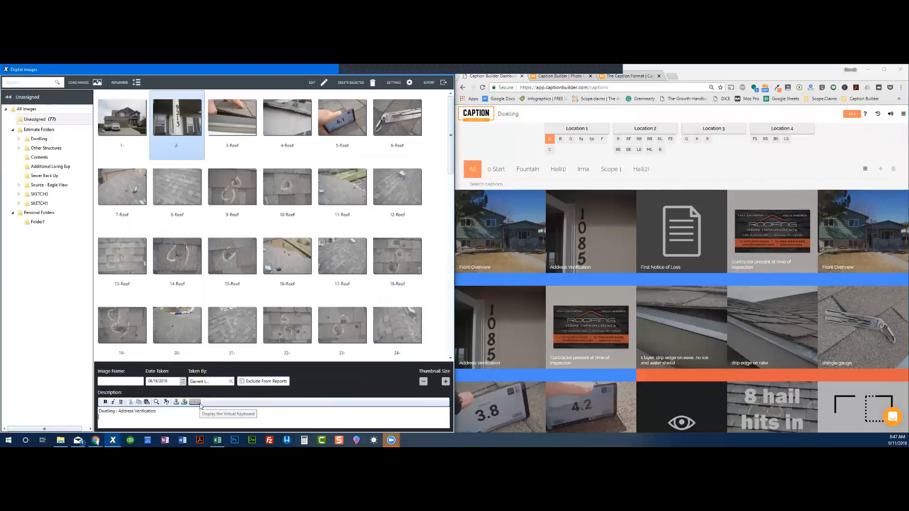
- For photo 3-Roof, choose Roof as Location 2 and set the description to "Dwelling : Roof : 1 layer, drip edge on eave, no ice and water shield"
click(222, 128)
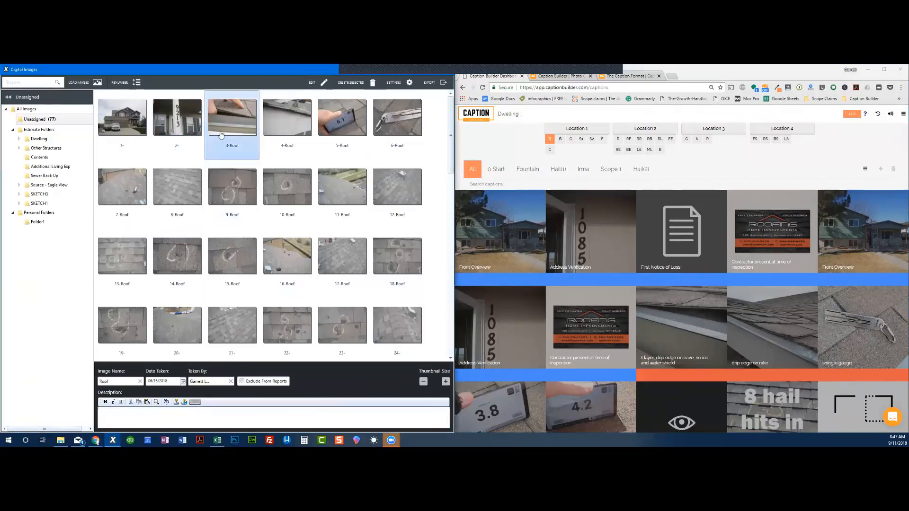
click(637, 128)
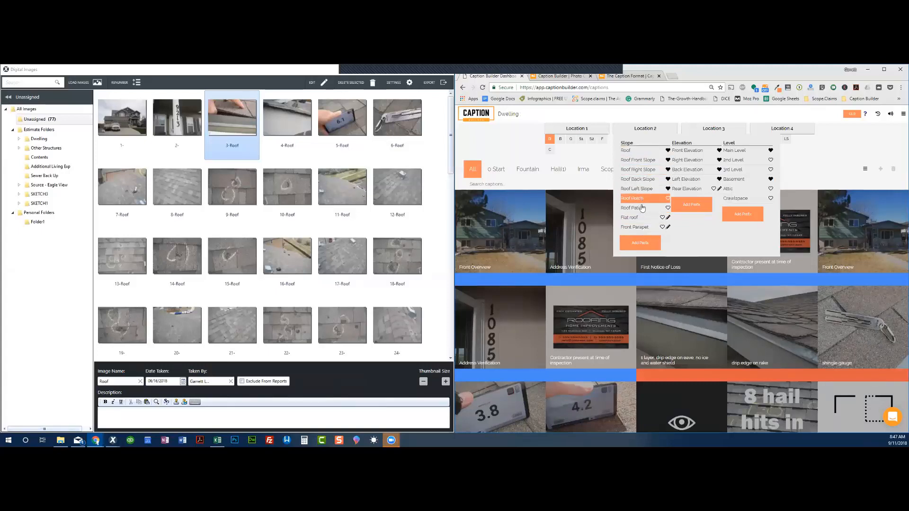
click(627, 151)
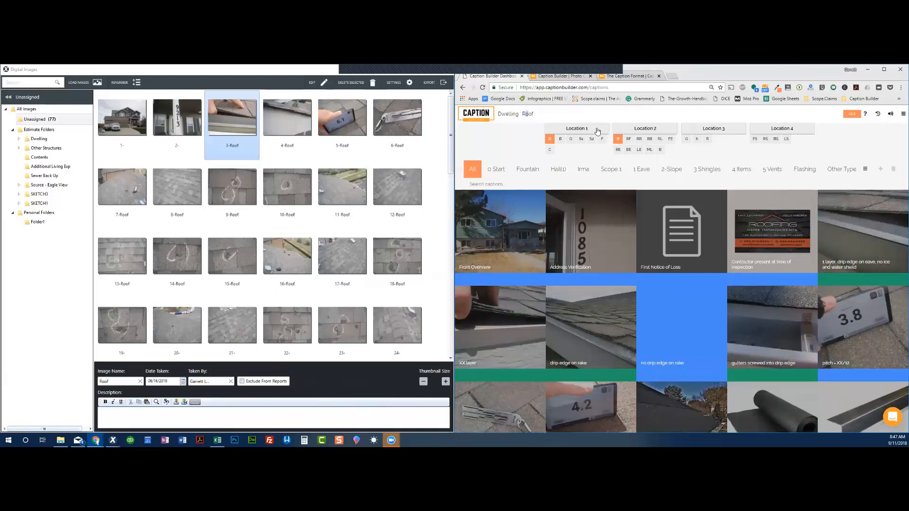
mouse_move(714, 334)
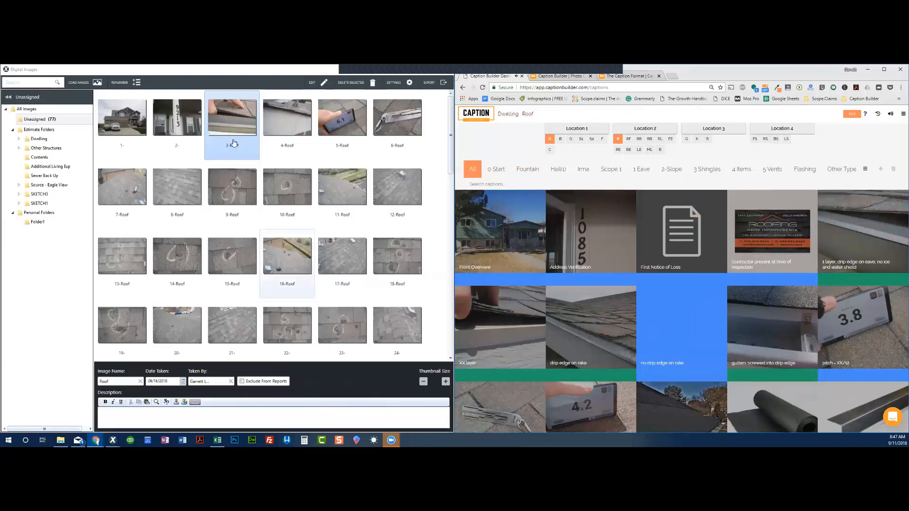
click(193, 414)
text(Dwelling : Roof : 1 layer, drip edge on eave, no ice and water shield)
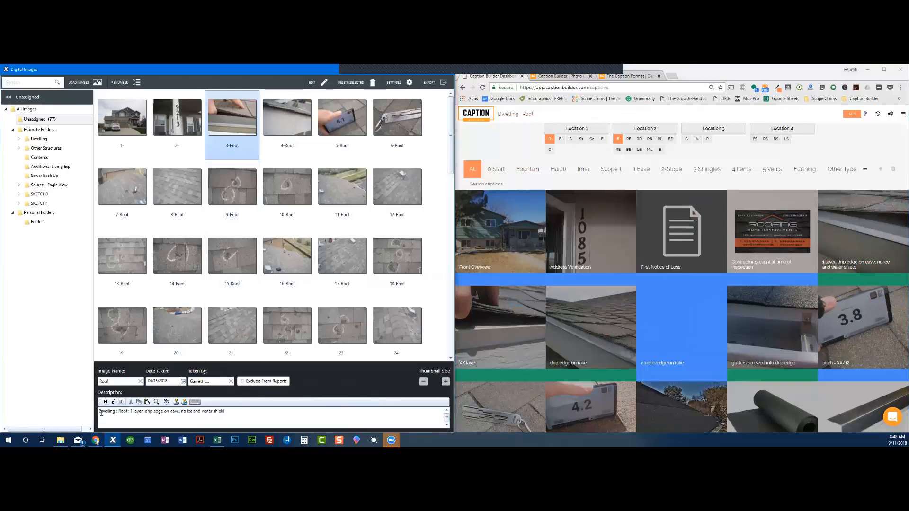
drag(97, 411, 229, 413)
click(273, 425)
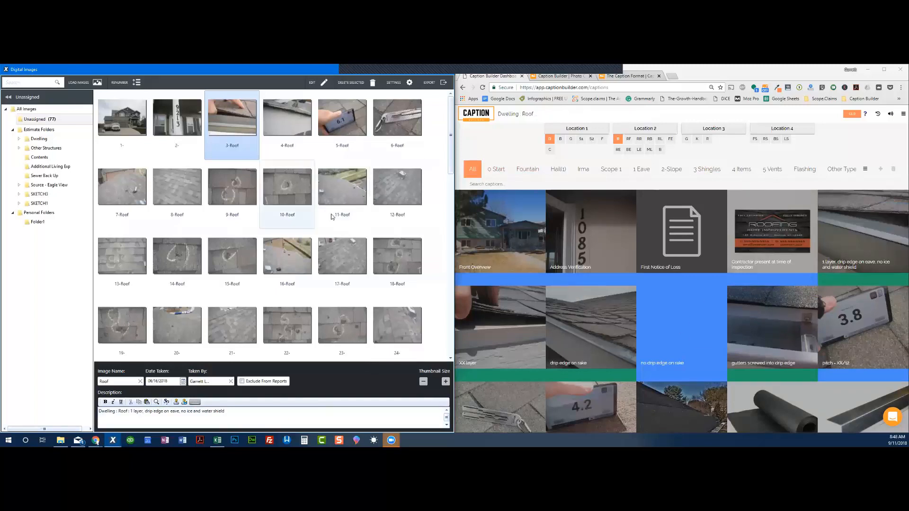
- Give photo 4-Roof the description "Dwelling : Roof : no drip edge on rake"
click(287, 121)
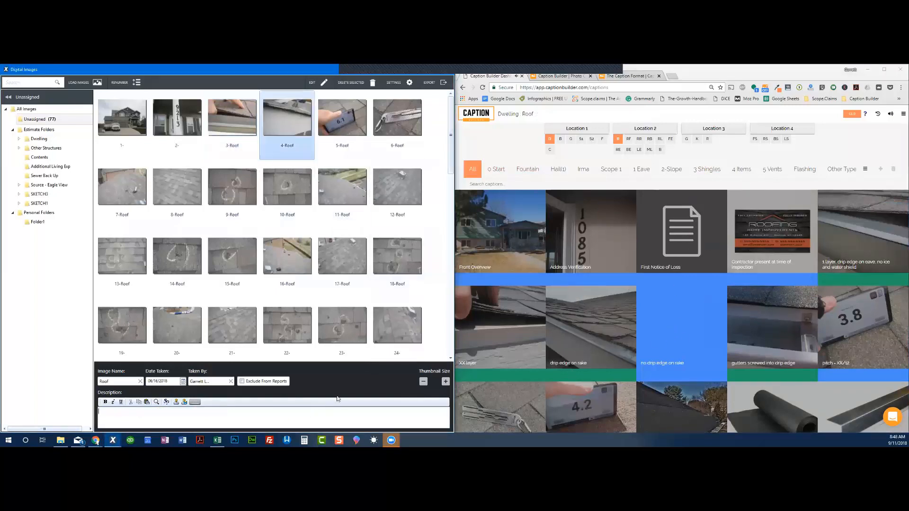
text(Dwelling : Roof : no drip edge on rake)
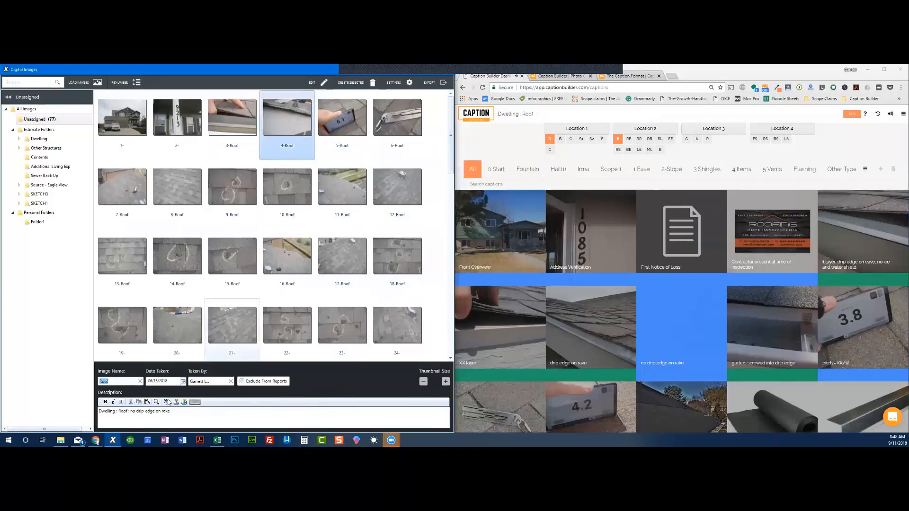
click(214, 425)
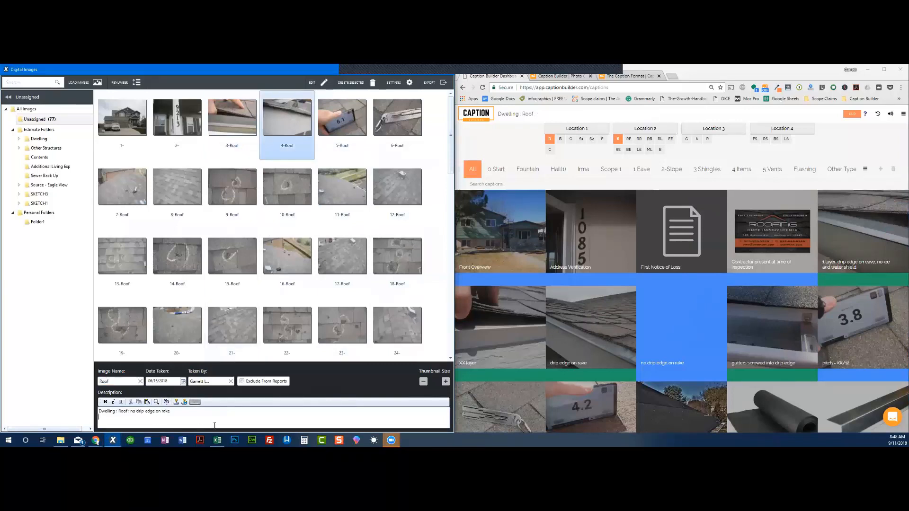
double_click(121, 412)
click(143, 417)
drag(131, 412, 188, 420)
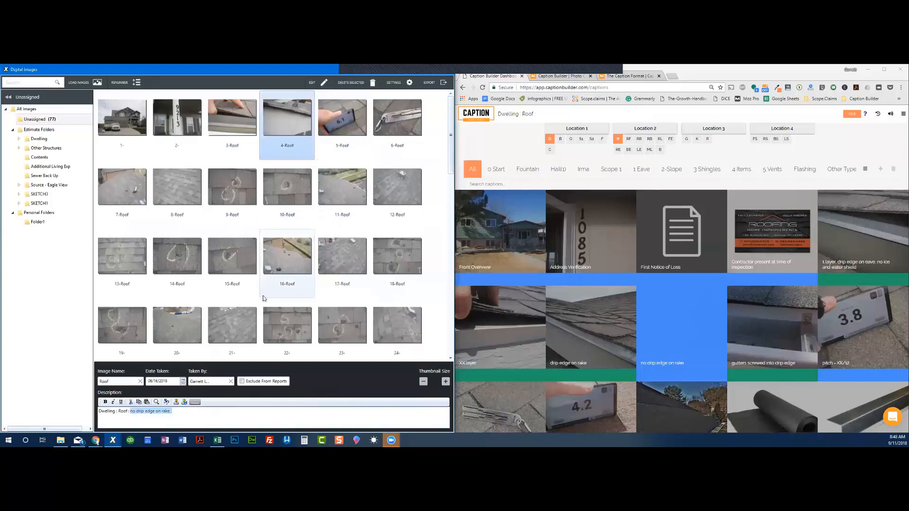
- Give photo 5-Roof the pitch caption from Caption Builder and replace its XX placeholder with 6
click(342, 124)
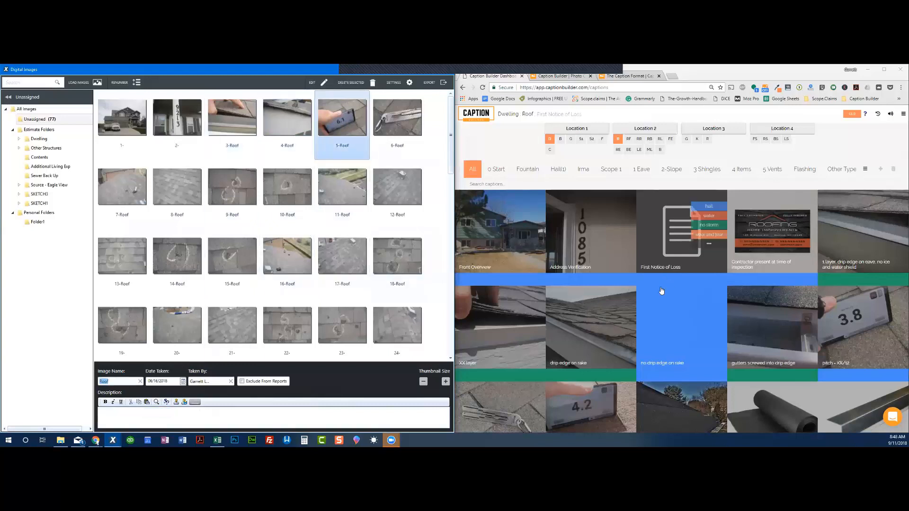
scroll(662, 291, down, 1)
click(429, 413)
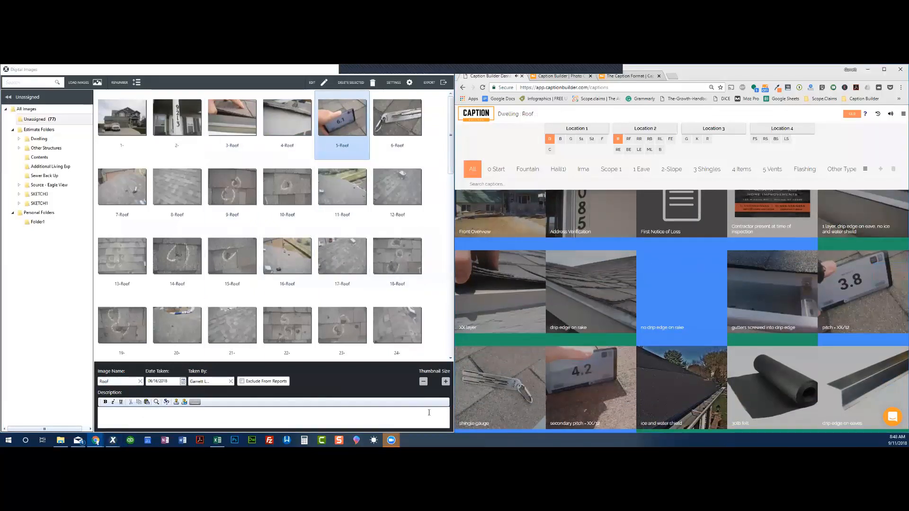
text(Dwelling : Roof : pitch = XX/12)
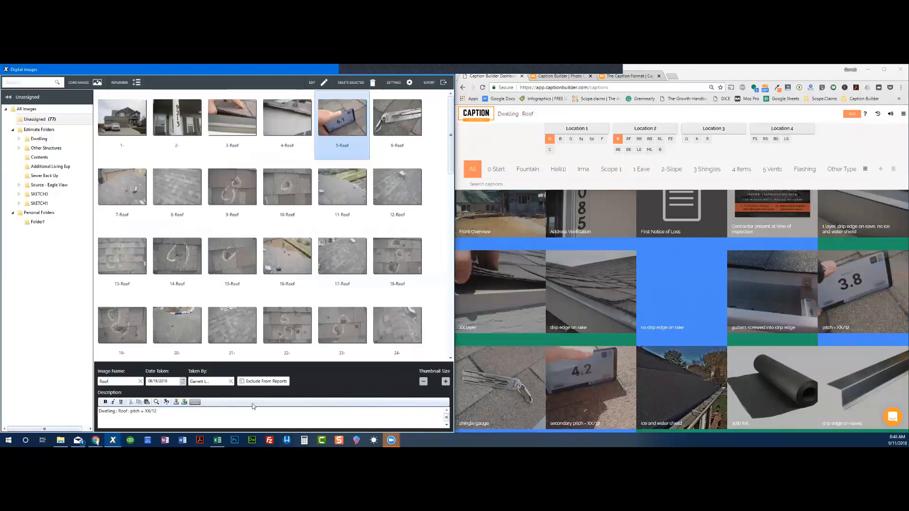
double_click(147, 411)
text(6)
- Give photo 6-Roof the description "Dwelling : Roof : shingle gauge"
key(Page_Down)
scroll(510, 291, down, 2)
click(510, 291)
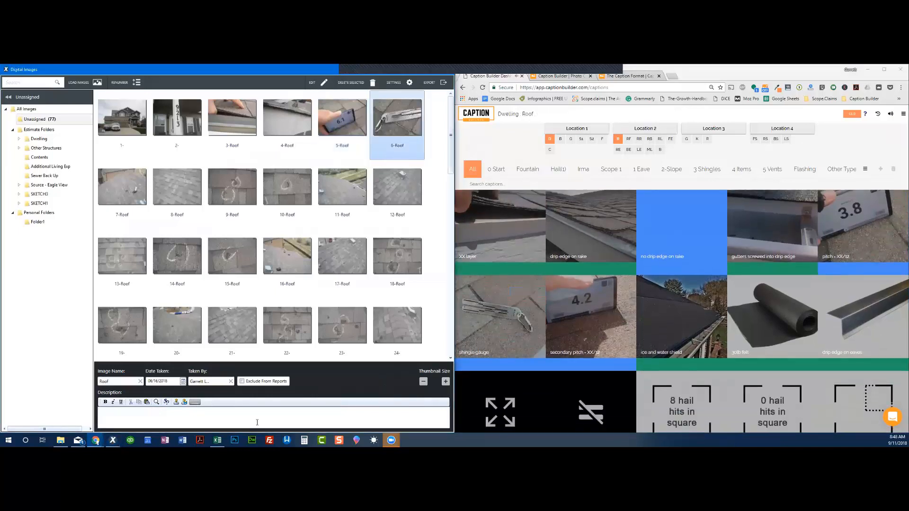
click(257, 422)
text(Dwelling : Roof : shingle gauge)
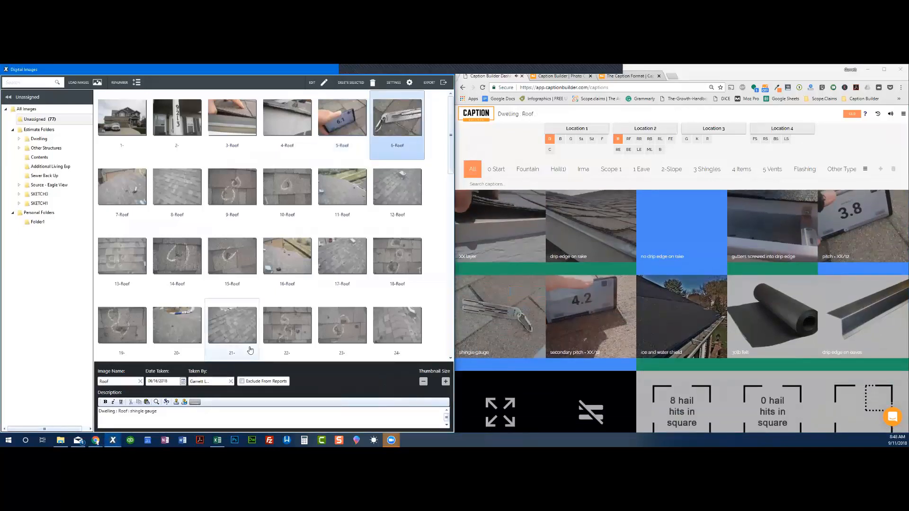
- Select photo 7-Roof and change Location 2 in Caption Builder to Roof Front Slope
key(Page_Down)
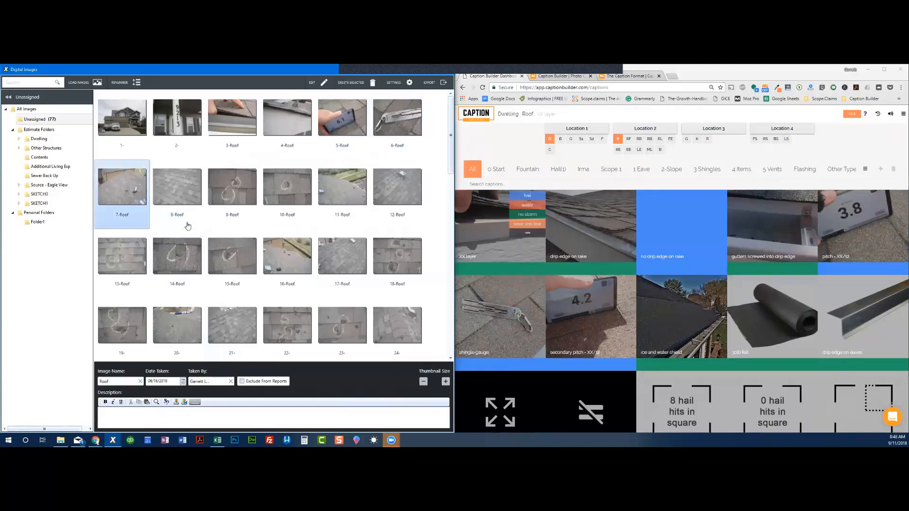
double_click(188, 226)
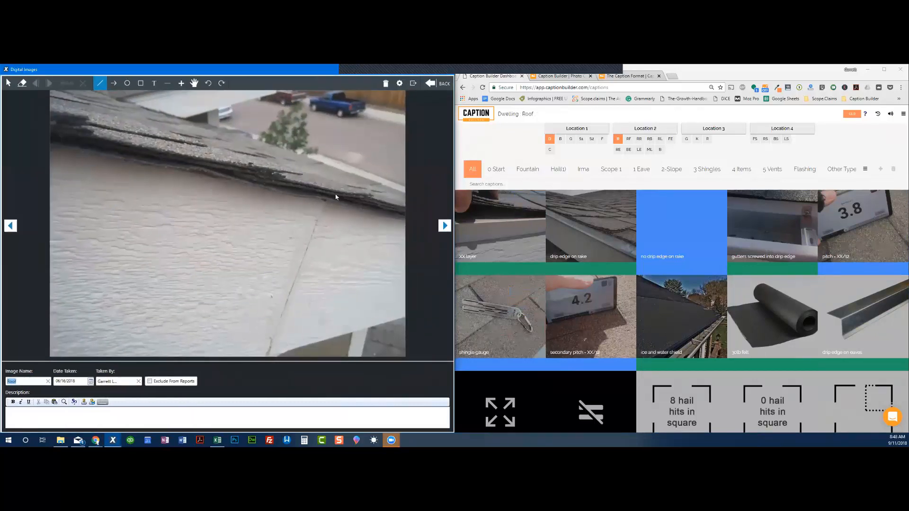
click(432, 85)
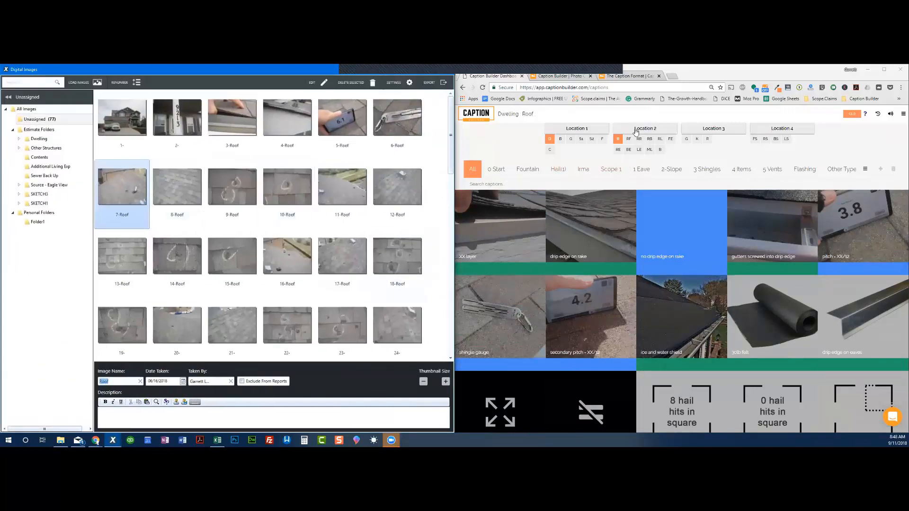
click(636, 132)
click(641, 161)
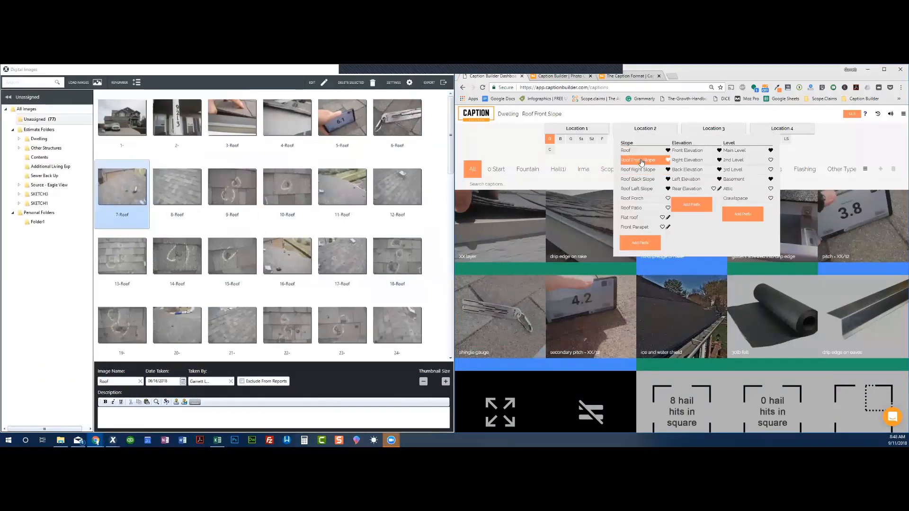
- Find the slope overview caption and give photo 7-Roof the description "Dwelling : Roof Front Slope : overview of slope"
scroll(639, 265, down, 1)
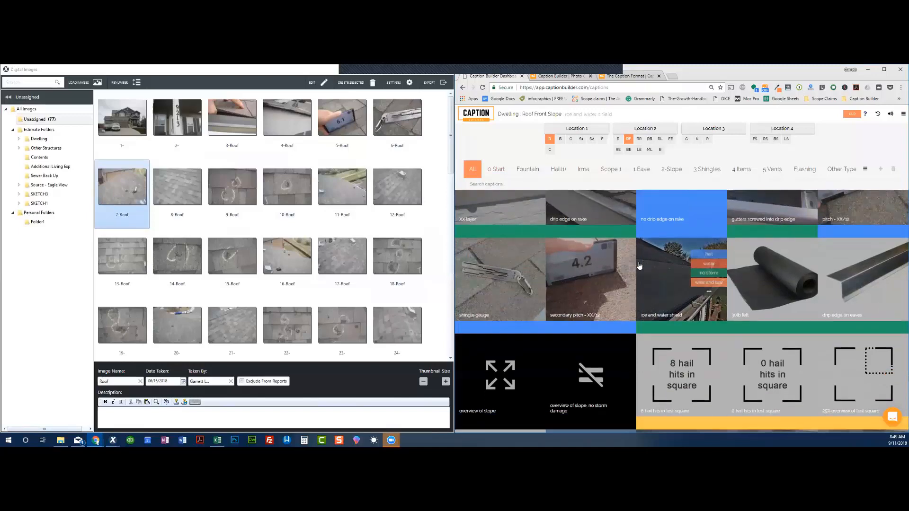
scroll(640, 266, down, 2)
scroll(570, 279, down, 1)
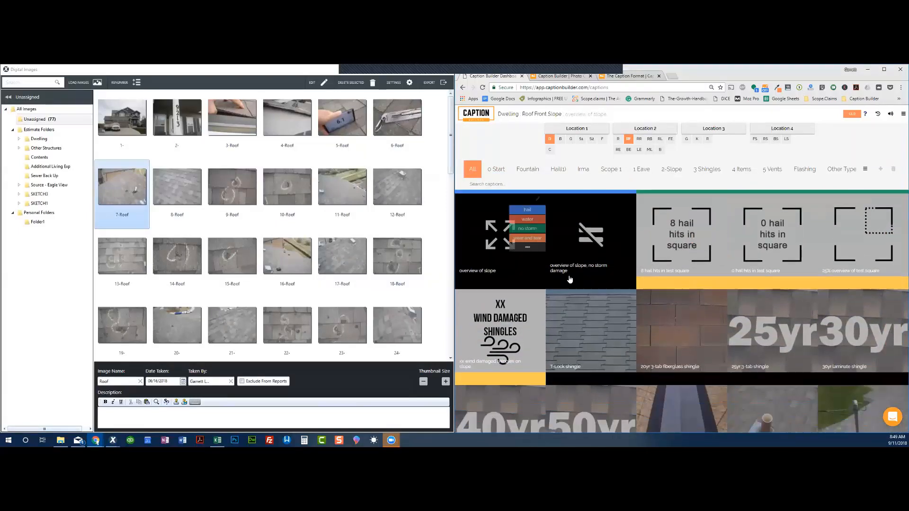
scroll(660, 268, up, 2)
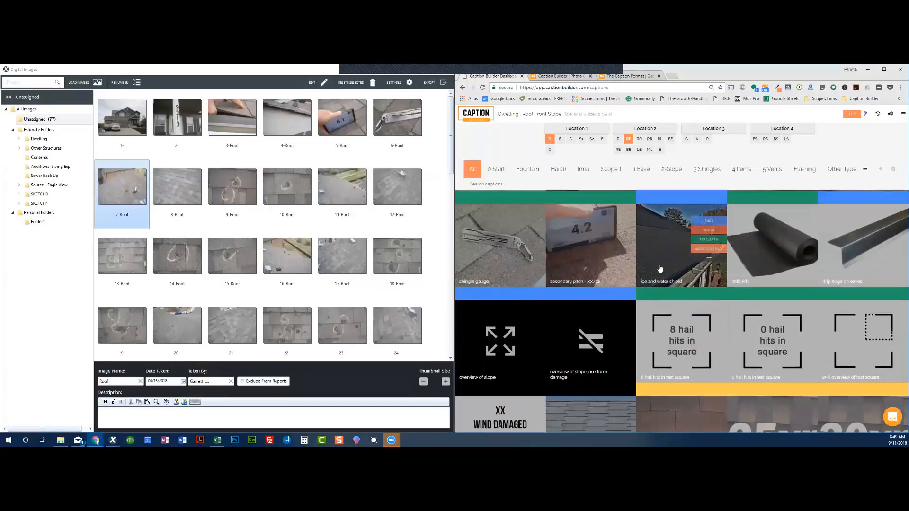
scroll(660, 268, up, 1)
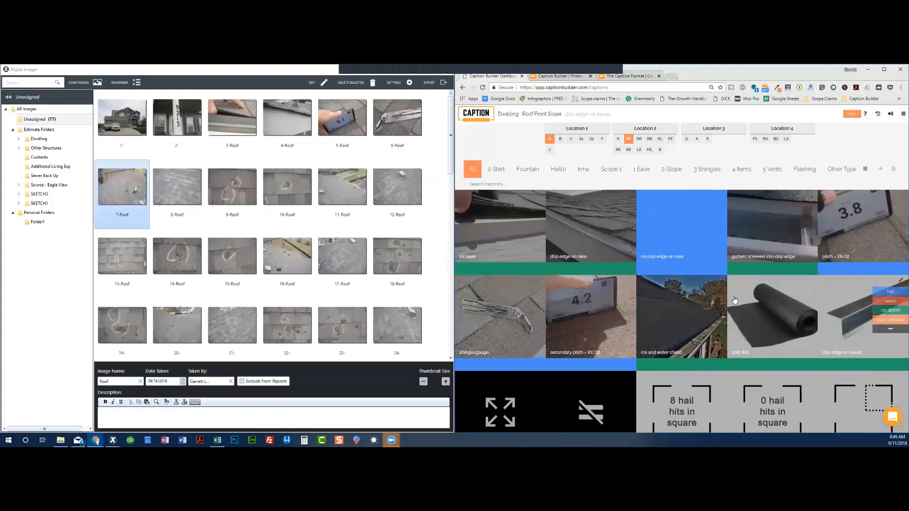
scroll(575, 319, down, 2)
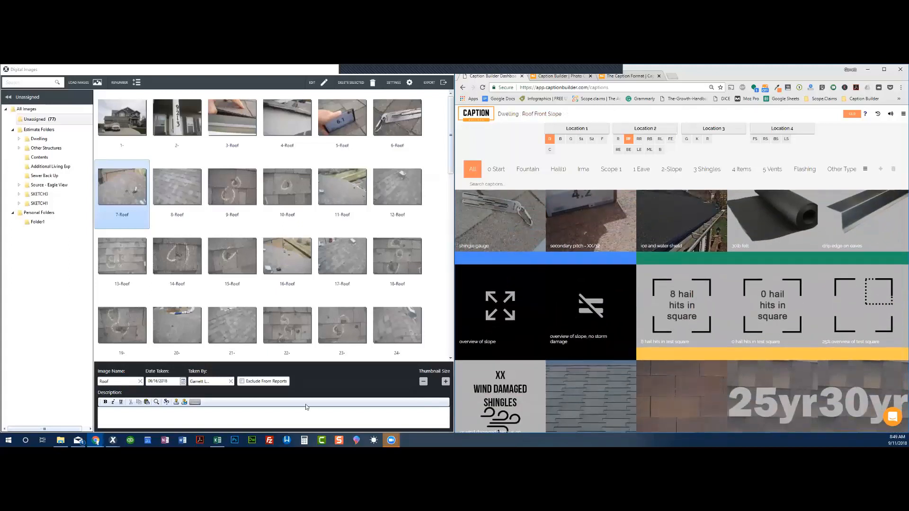
click(500, 313)
click(240, 420)
text(Dwelling : Roof Front Slope : overview of slope)
drag(100, 414, 194, 412)
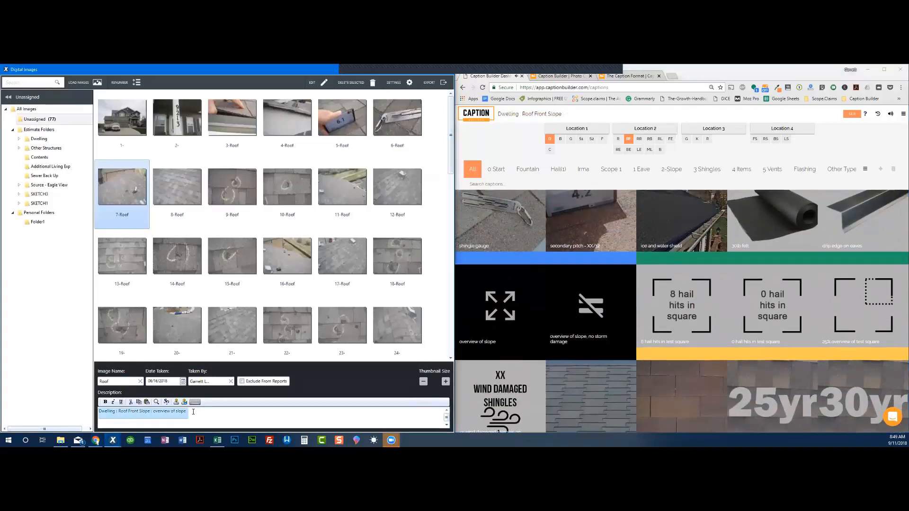
- Give photo 8-Roof the description "Dwelling : Roof Front Slope : 8 hail hits in test square"
click(177, 187)
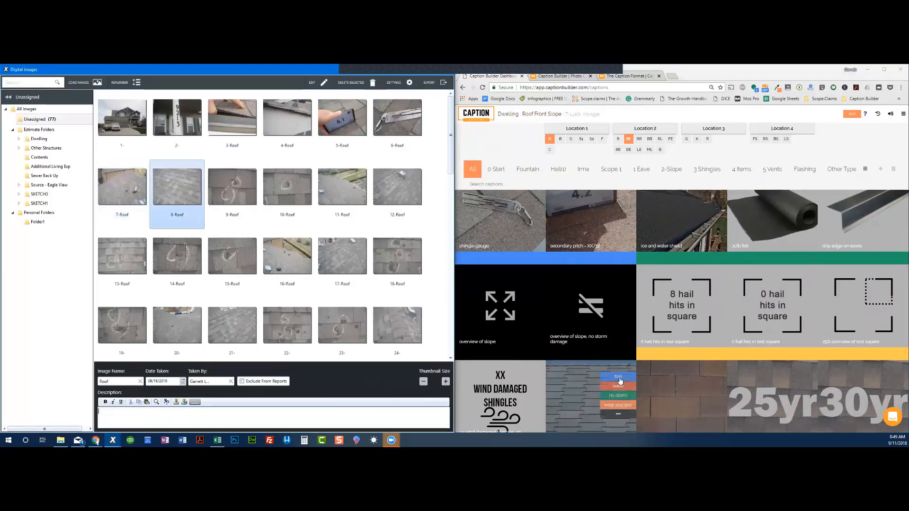
click(680, 337)
click(321, 407)
text(Dwelling : Roof Front Slope : 8 hail hits in test square)
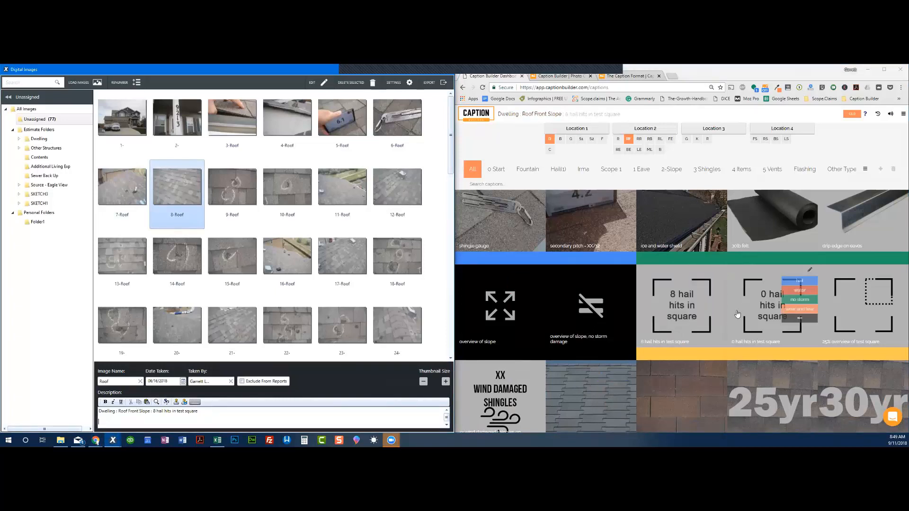
- Select photo 9-Roof, examine its chalk-marked shingle damage at full size, and return to the thumbnails
scroll(805, 306, down, 1)
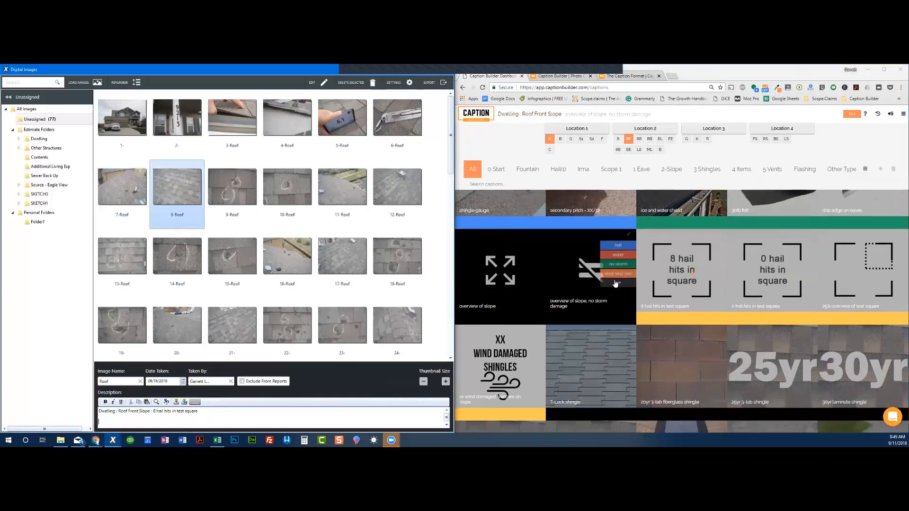
click(254, 203)
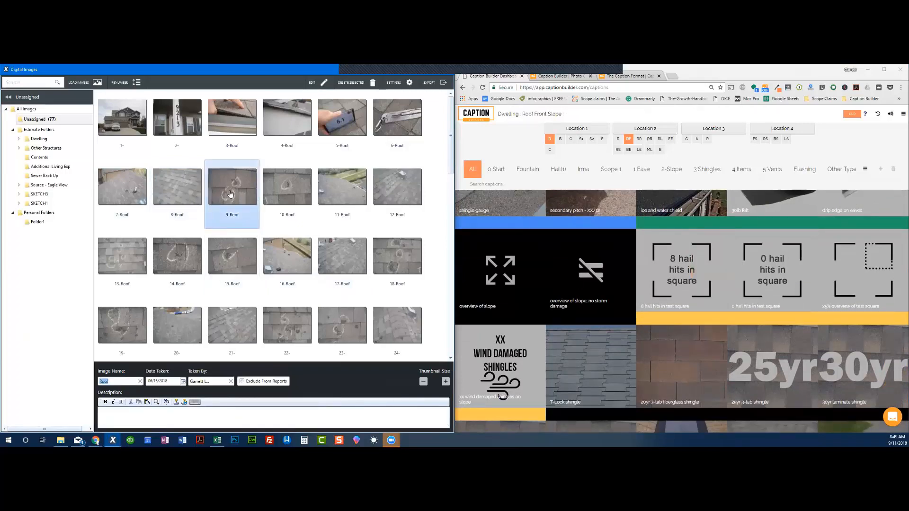
double_click(240, 203)
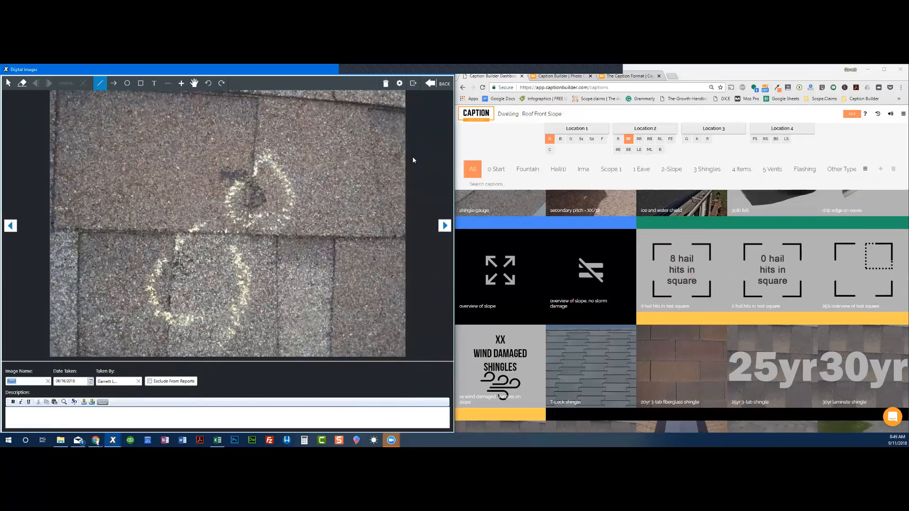
mouse_move(612, 250)
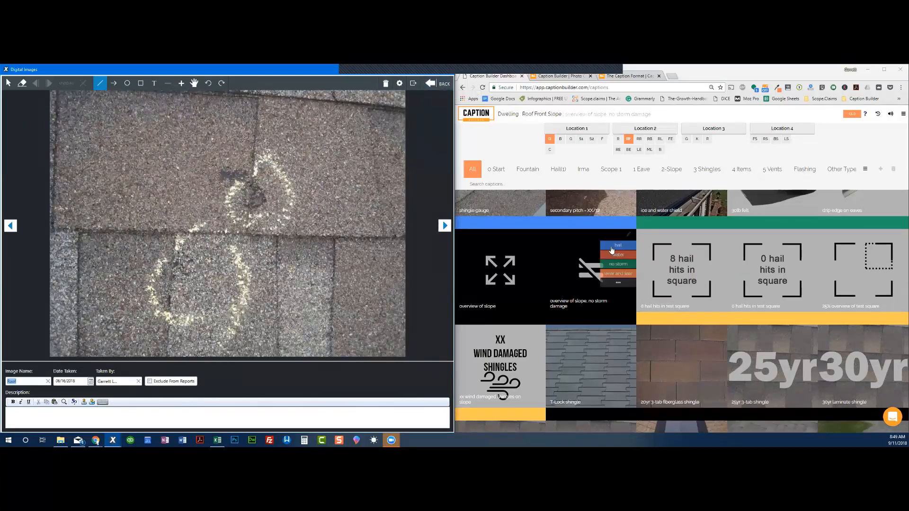
click(436, 83)
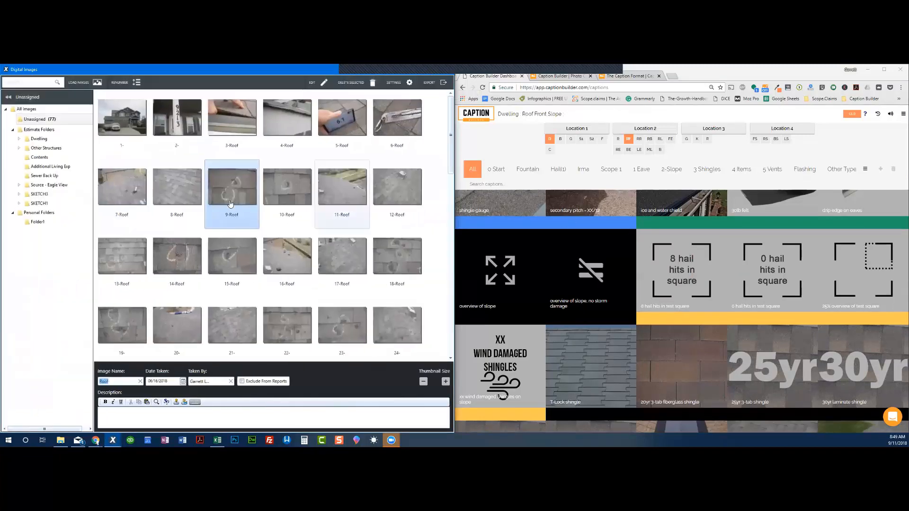
- Give photo 9-Roof the description "Dwelling : Roof Front Slope : hail damage to the 30yr laminate shingle"
mouse_move(756, 299)
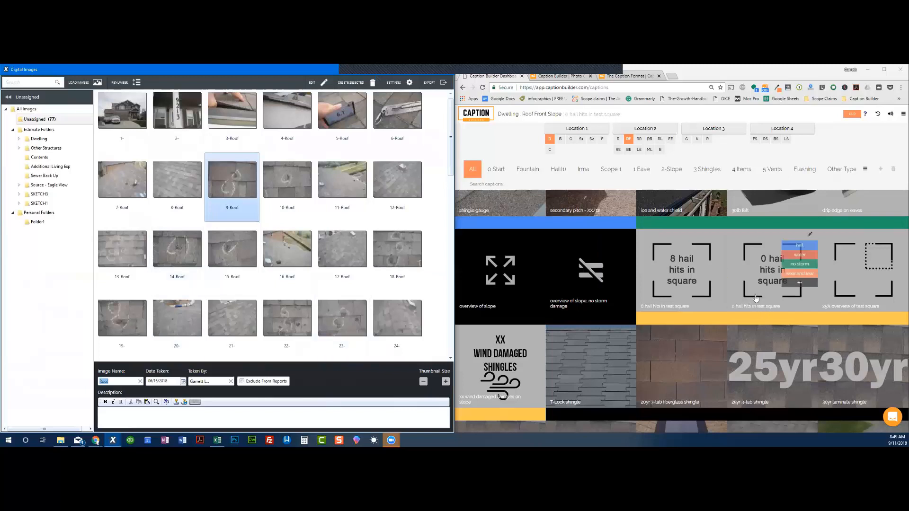
scroll(756, 299, down, 2)
mouse_move(588, 258)
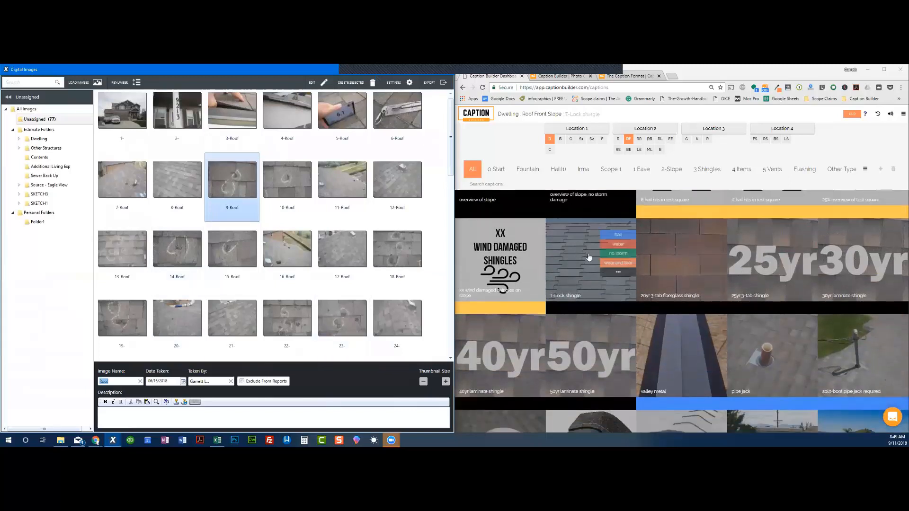
mouse_move(867, 256)
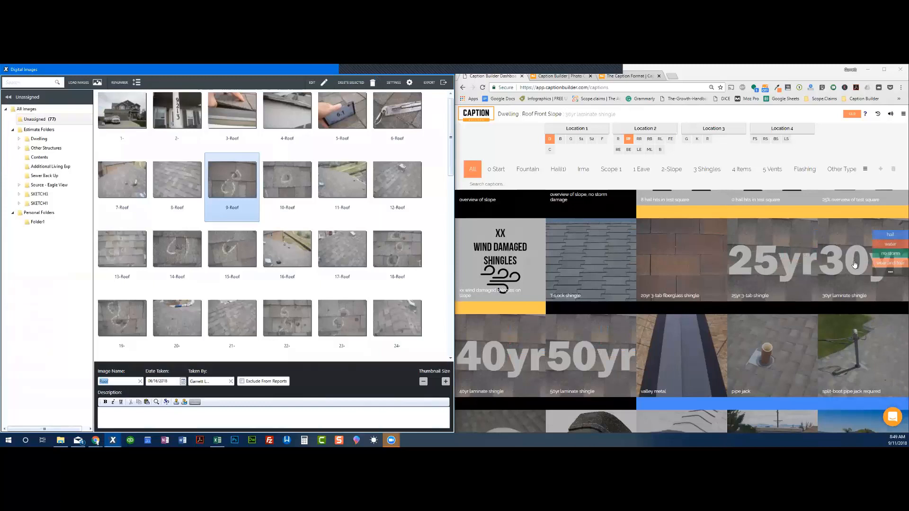
mouse_move(781, 258)
mouse_move(690, 257)
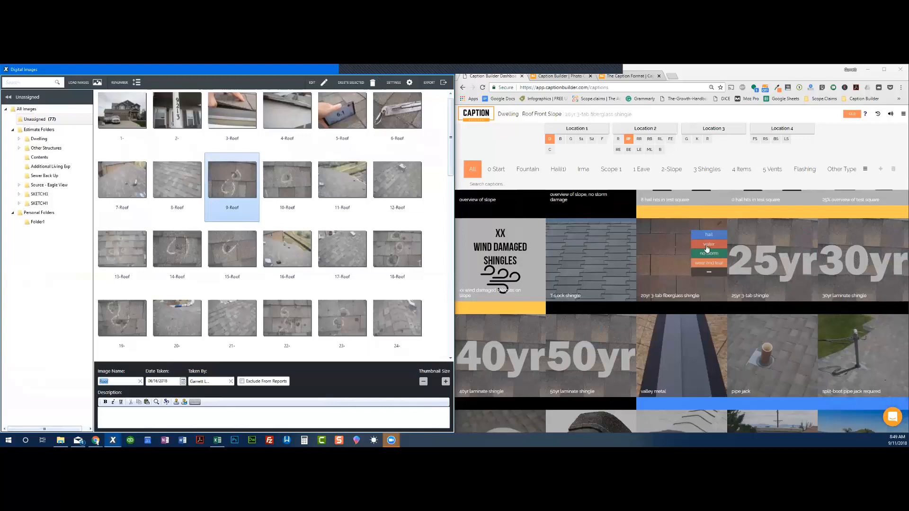
mouse_move(801, 237)
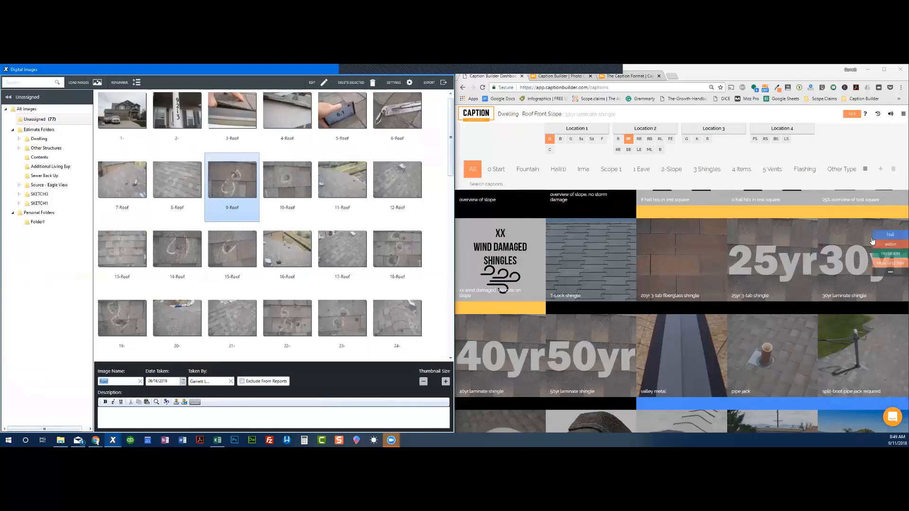
mouse_move(609, 274)
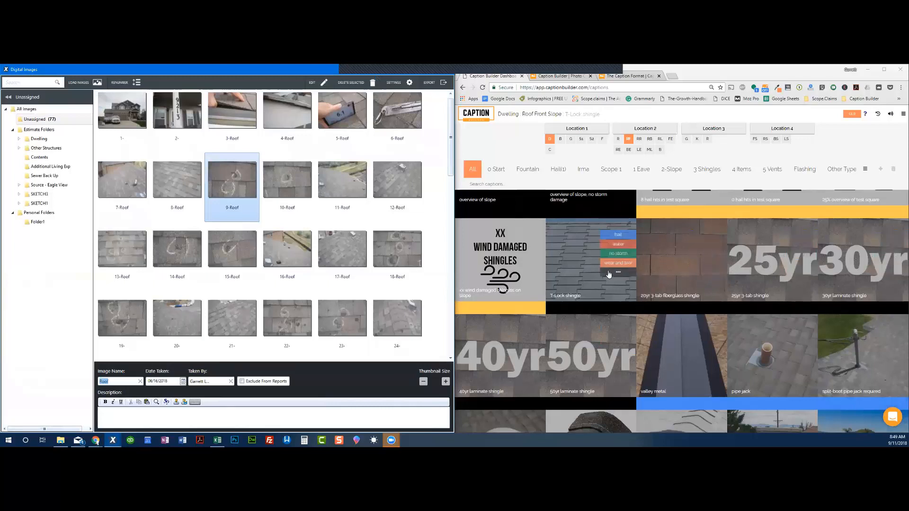
mouse_move(885, 239)
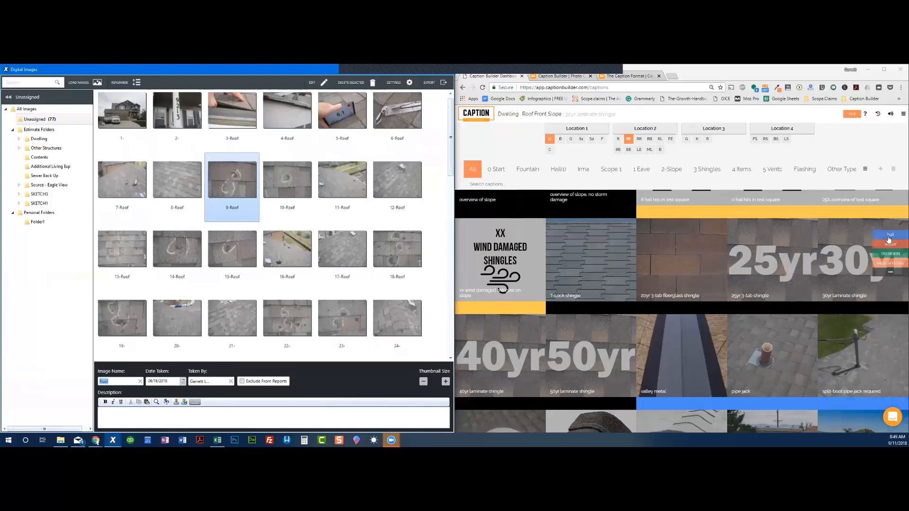
click(320, 415)
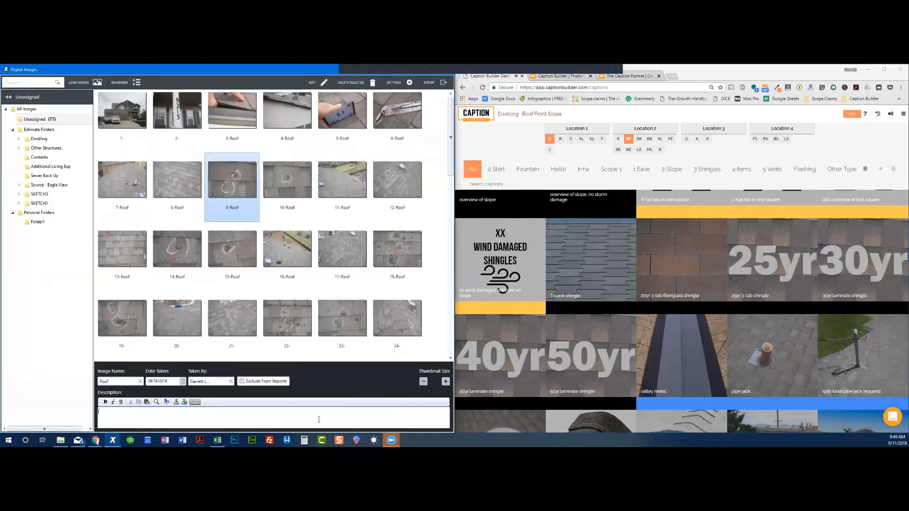
text(Dwelling : Roof Front Slope : hail damage to the 30yr laminate shingle)
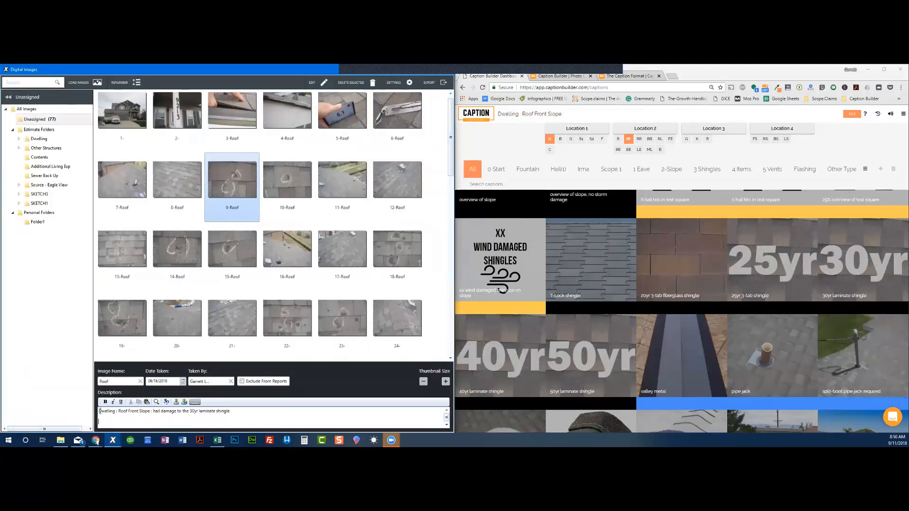
- Highlight the location part of photo 9-Roof's description and clear the whole description
drag(100, 411, 189, 411)
click(204, 412)
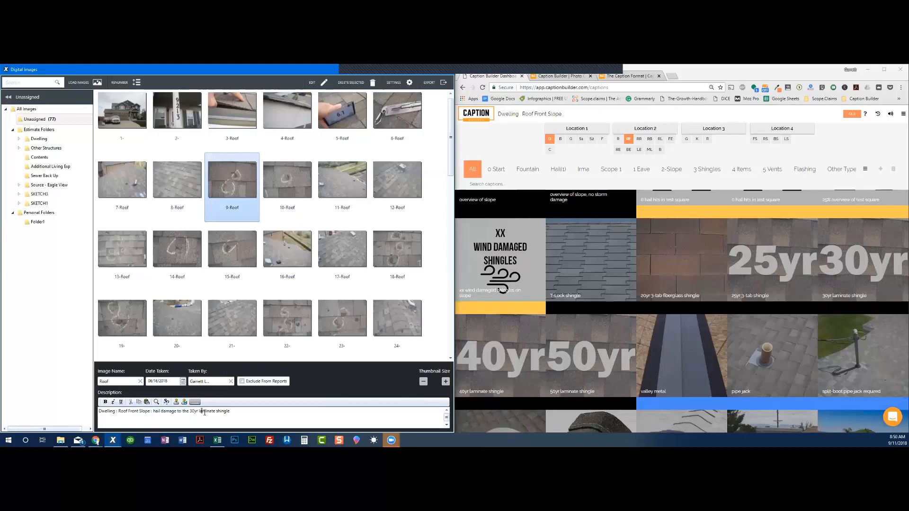
click(246, 422)
key(ctrl+a)
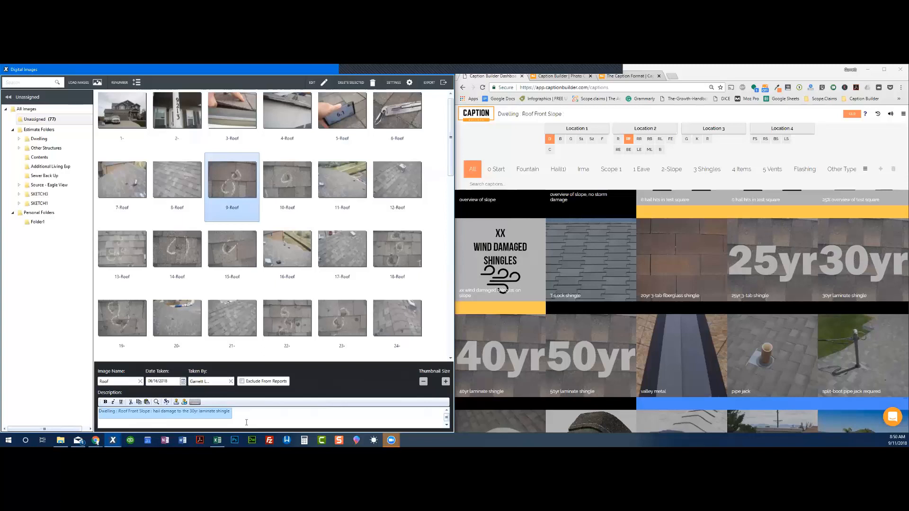
key(Delete)
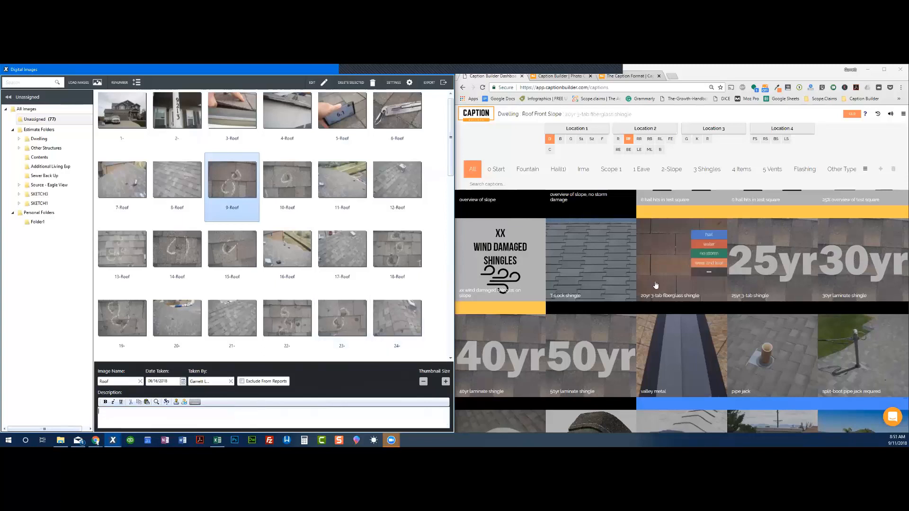
- Set the quick damage causes on the Caption Builder cards to wind, hail, water and non-storm related
mouse_move(846, 262)
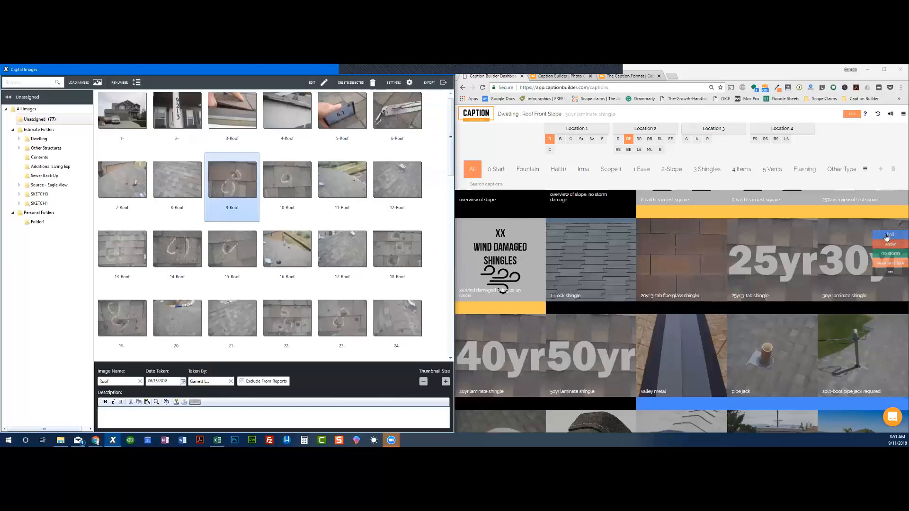
click(892, 275)
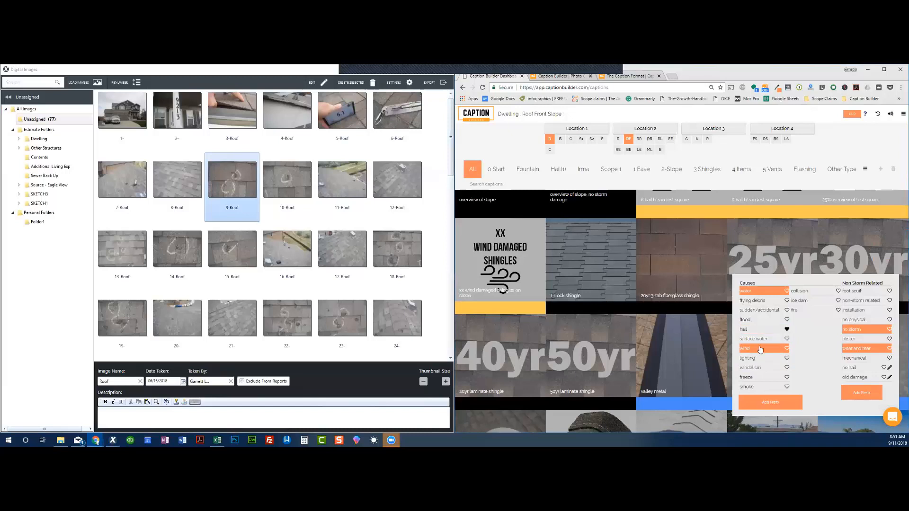
click(760, 330)
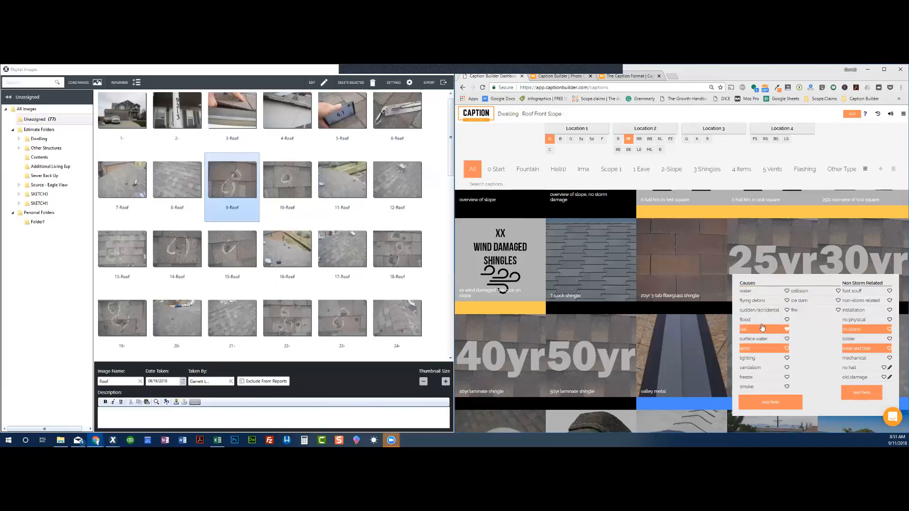
click(767, 292)
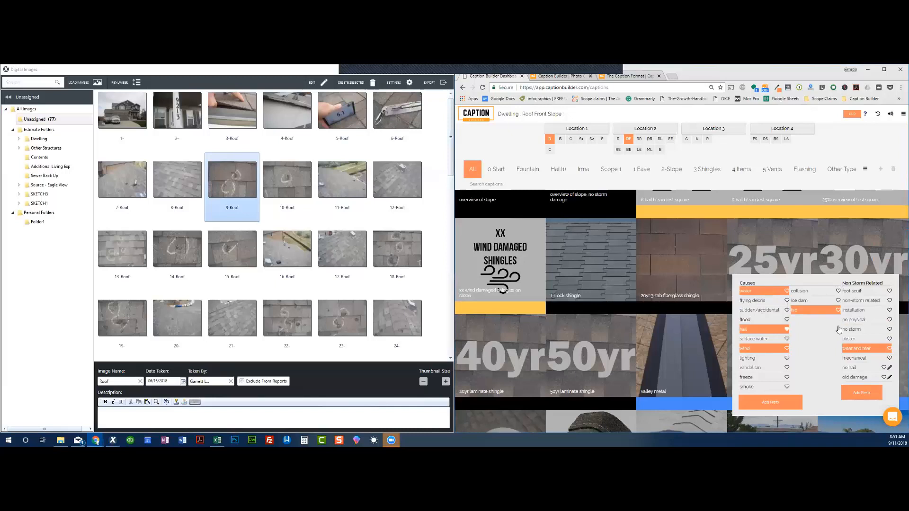
click(861, 301)
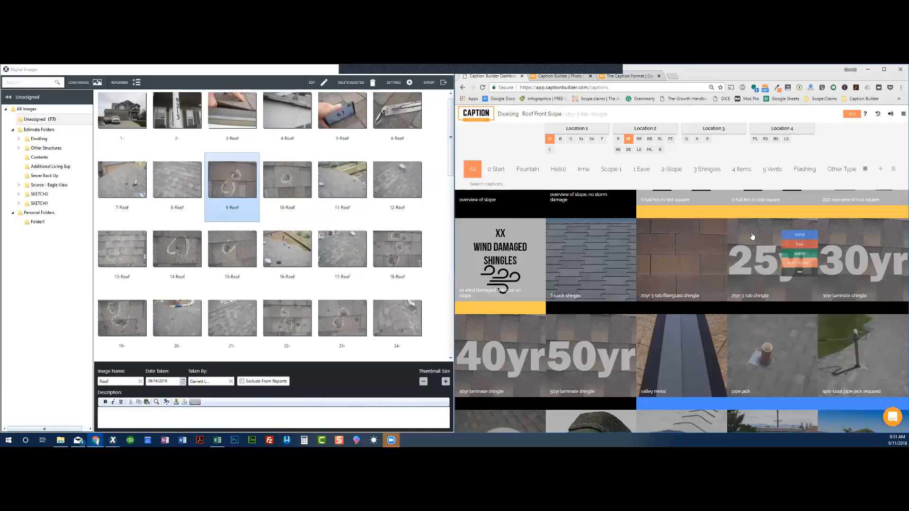
- Try the description "Dwelling : Roof Front Slope : wind damage to the 30yr laminate shingle" on photo 9-Roof and clear it
click(890, 234)
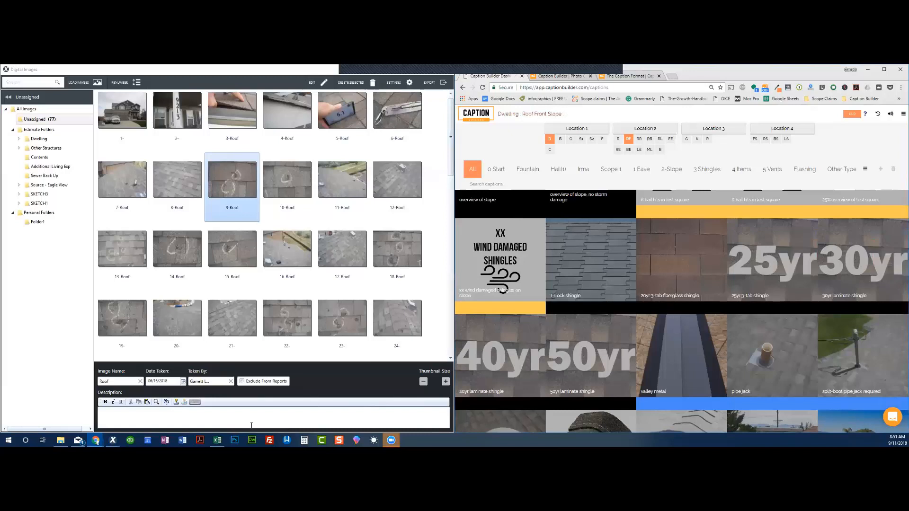
click(286, 418)
text(Dwelling : Roof Front Slope : wind damage to the 30yr laminate shingle)
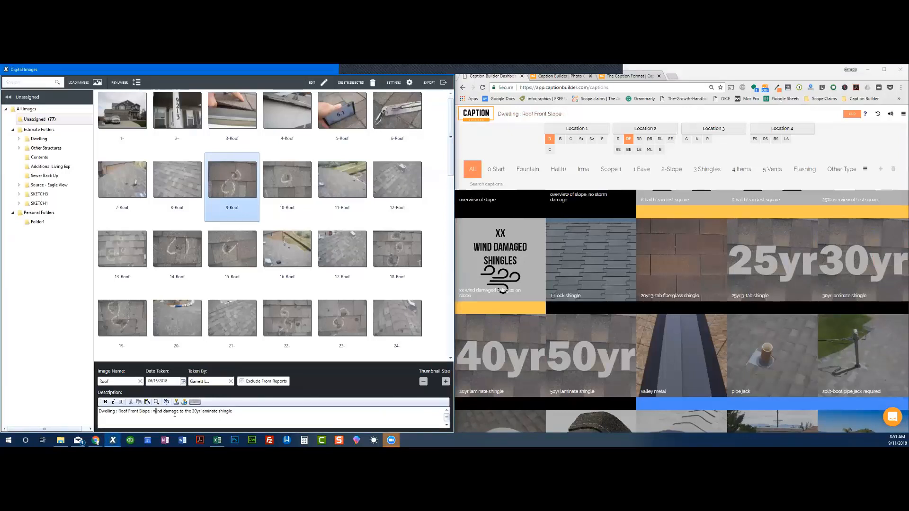
key(ctrl+a)
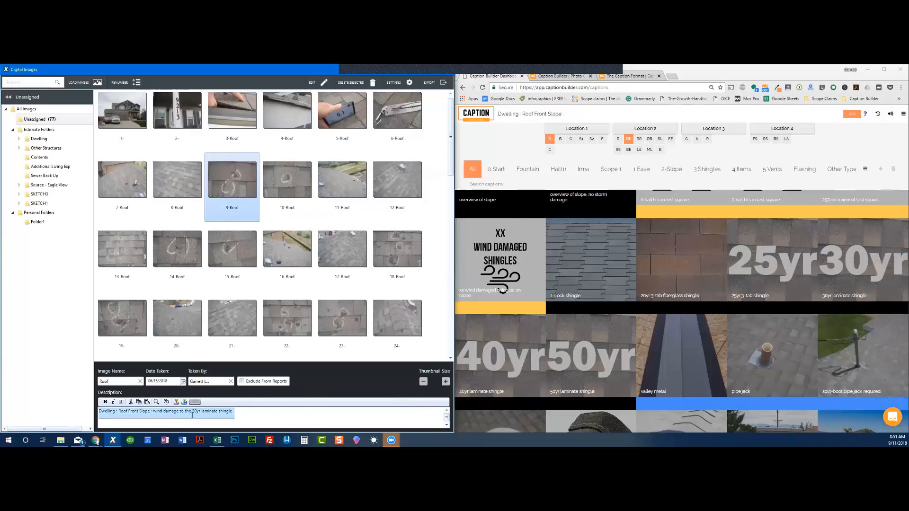
key(BackSpace)
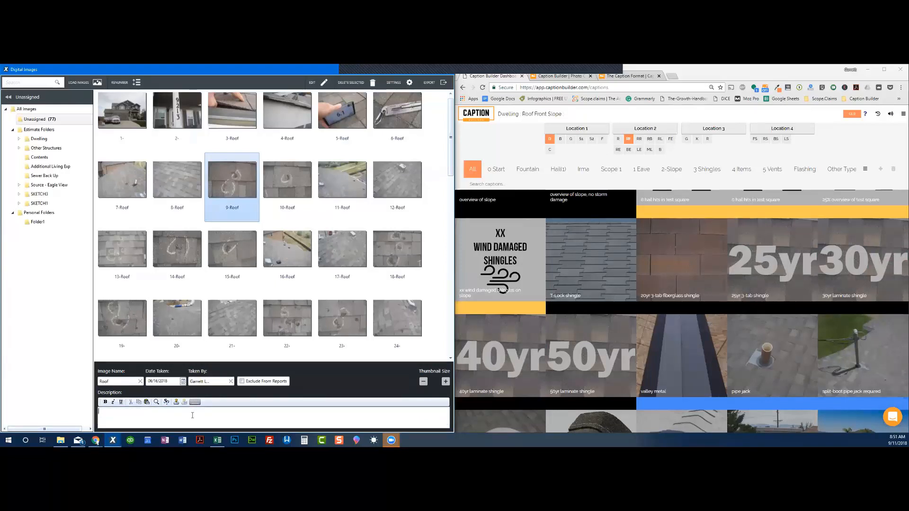
- Look through the full set of caption cards in Caption Builder and the 0 Start and 1 Eave caption groups
mouse_move(737, 244)
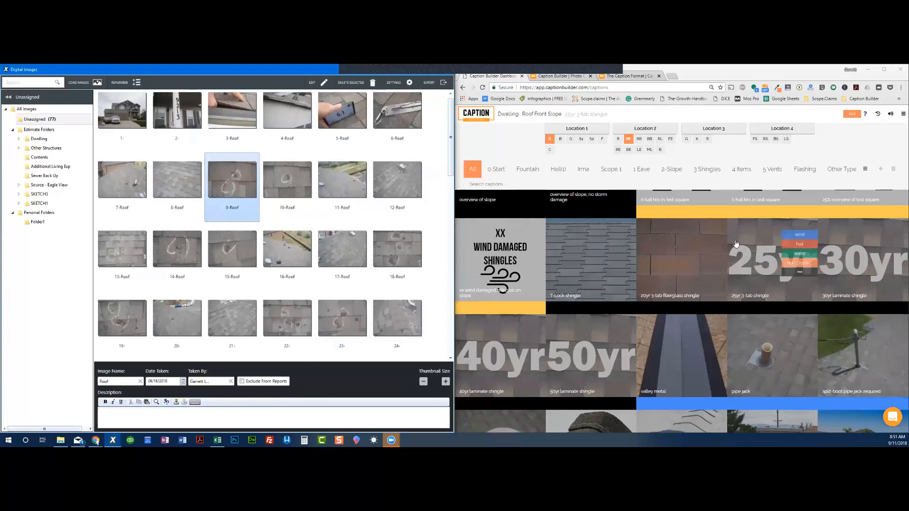
mouse_move(847, 229)
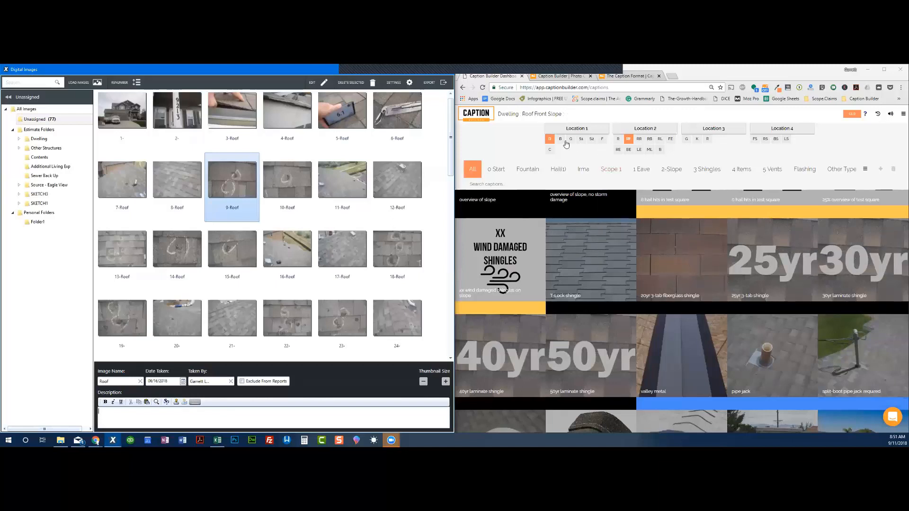
scroll(591, 217, up, 1)
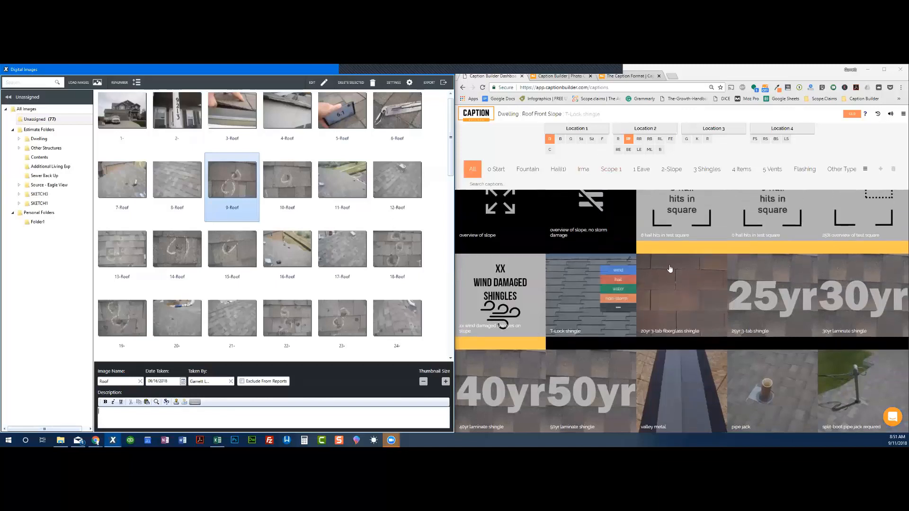
scroll(683, 250, up, 3)
click(648, 131)
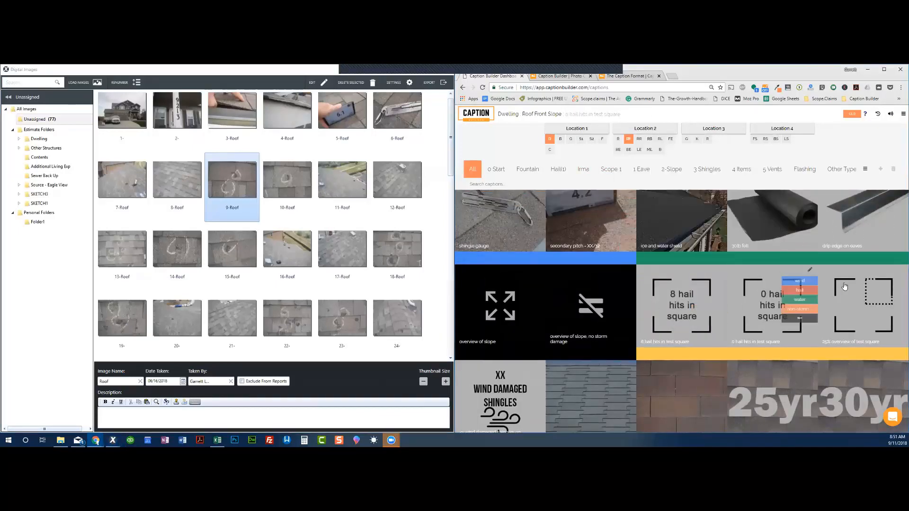
scroll(611, 341, down, 8)
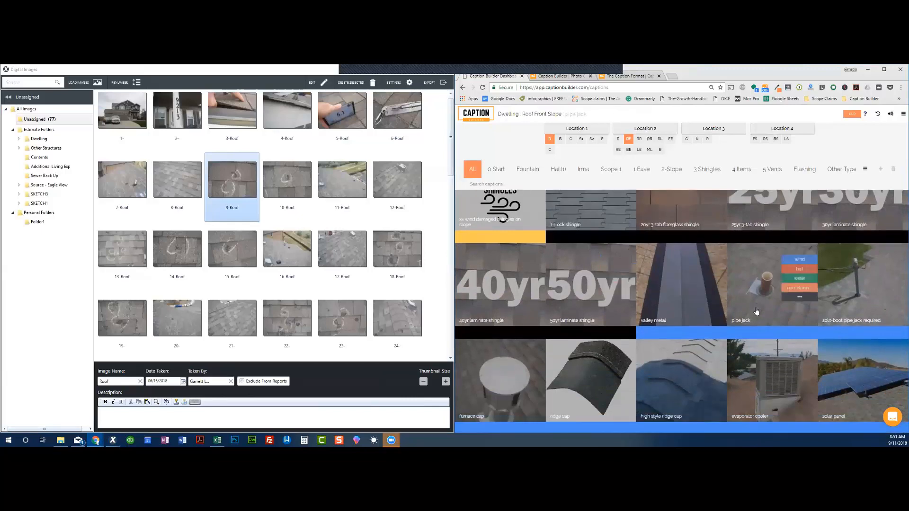
scroll(688, 330, down, 5)
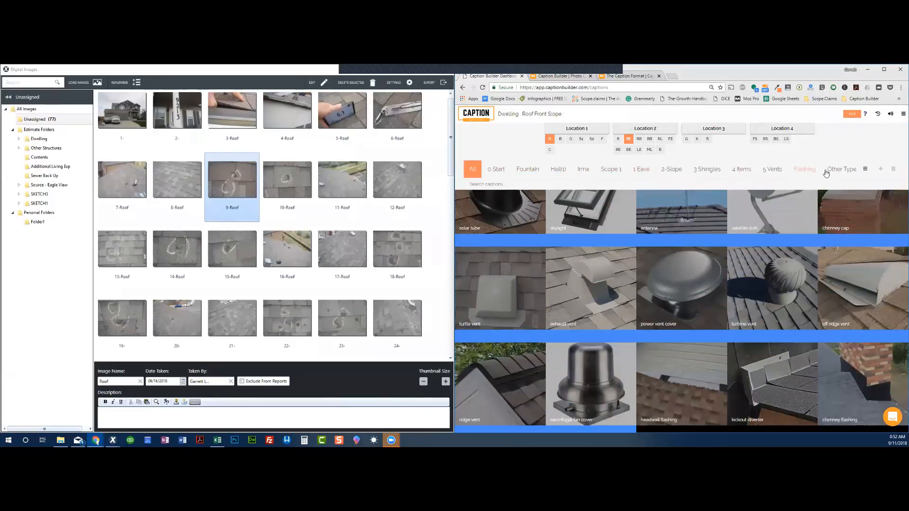
scroll(626, 216, up, 10)
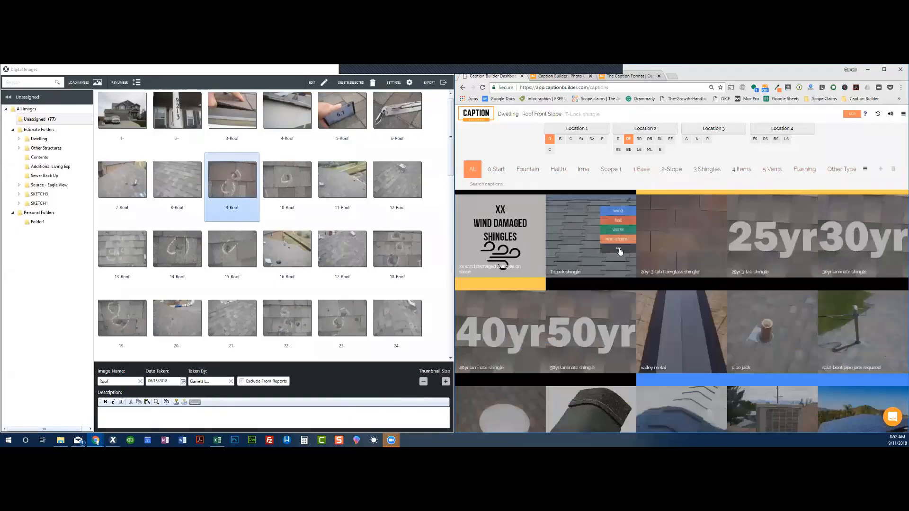
click(495, 169)
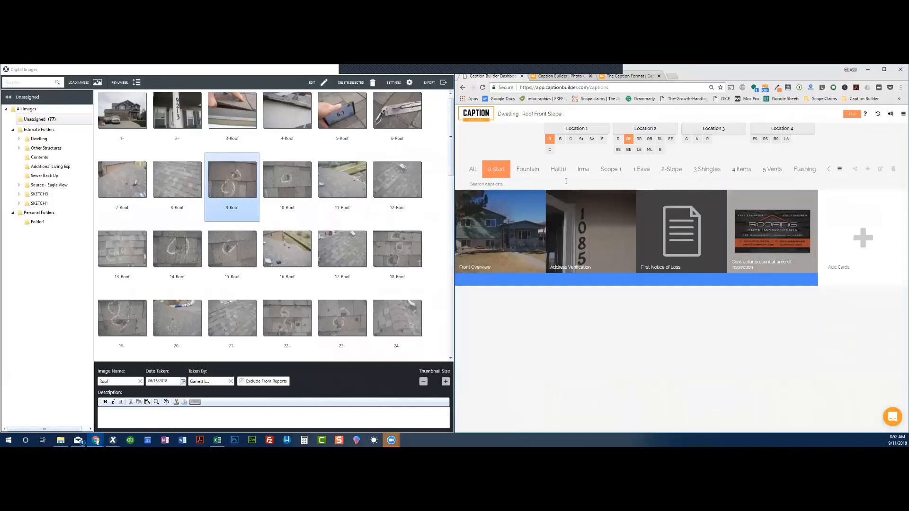
click(640, 170)
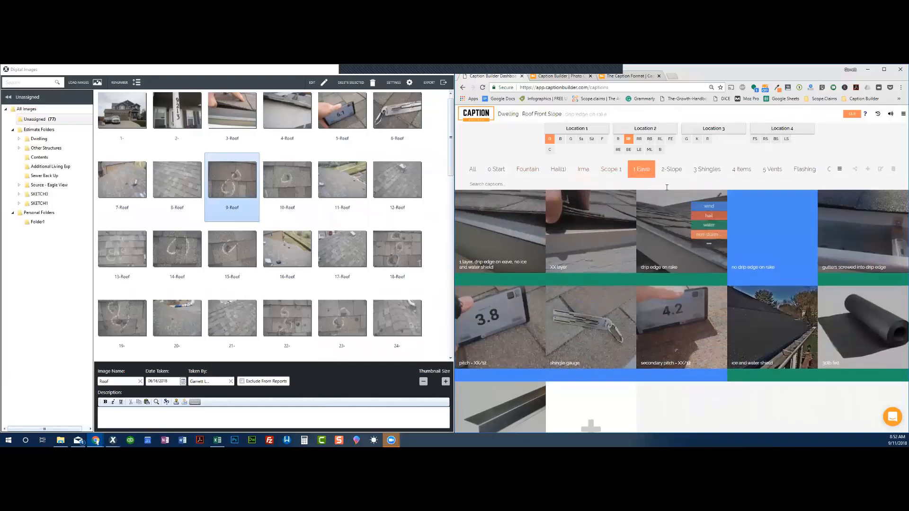
- Look through the 2-Slope, 3 Shingles, 4 Items and 5 Vents caption groups and return to the full set of cards
click(672, 170)
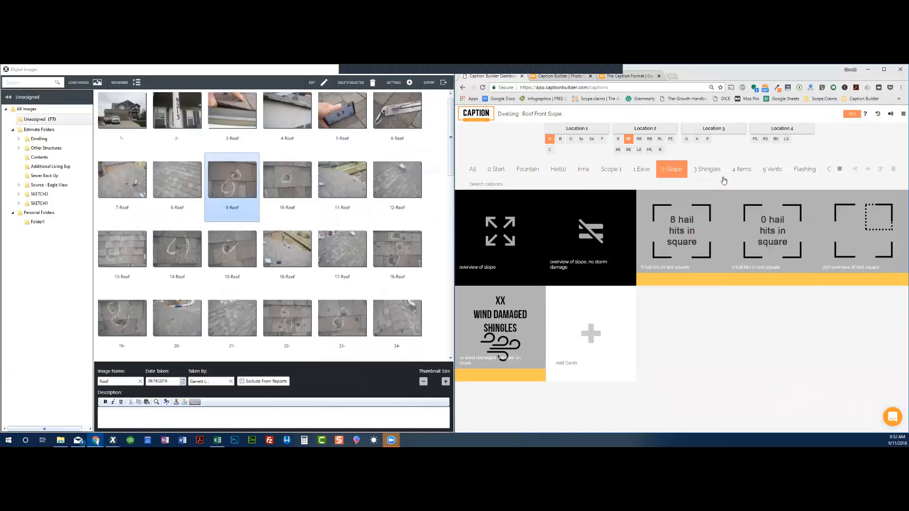
click(715, 171)
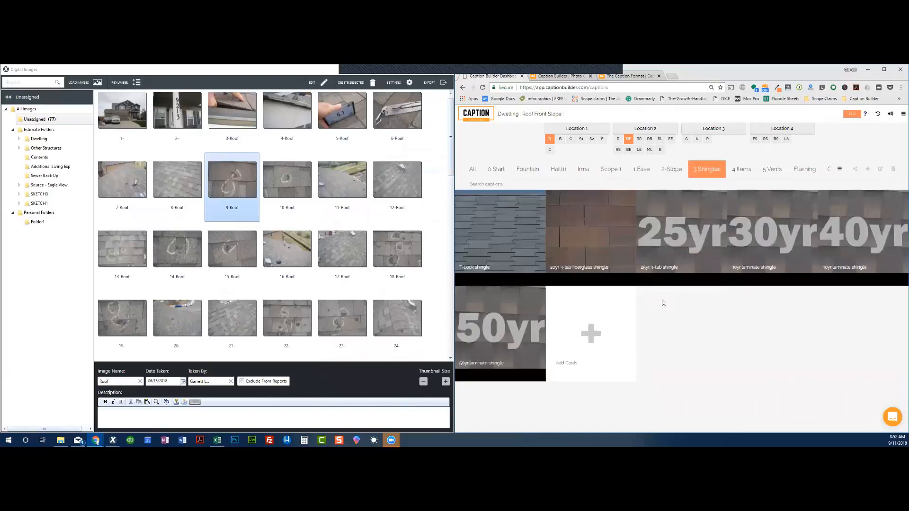
click(742, 169)
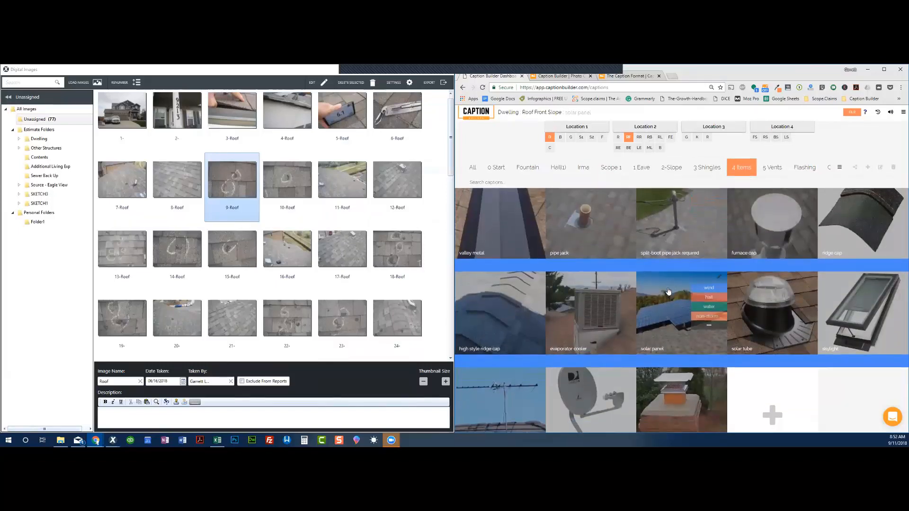
click(772, 168)
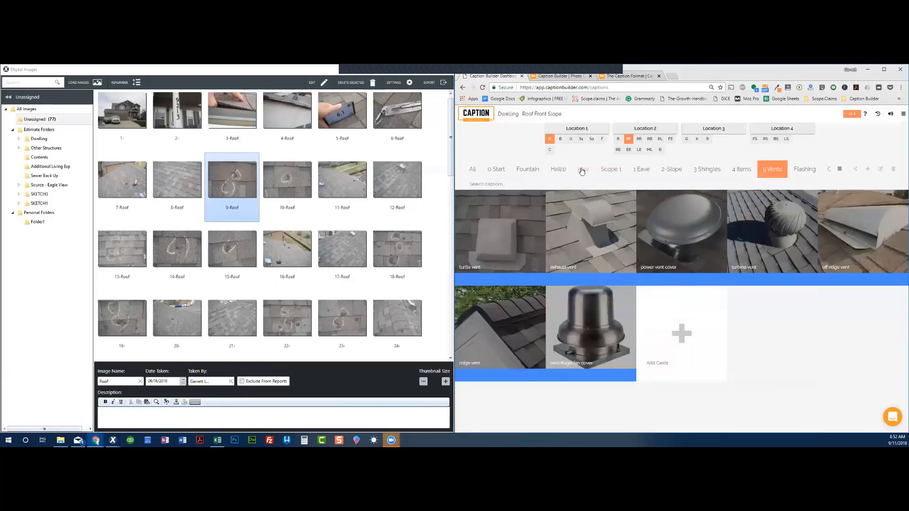
click(472, 169)
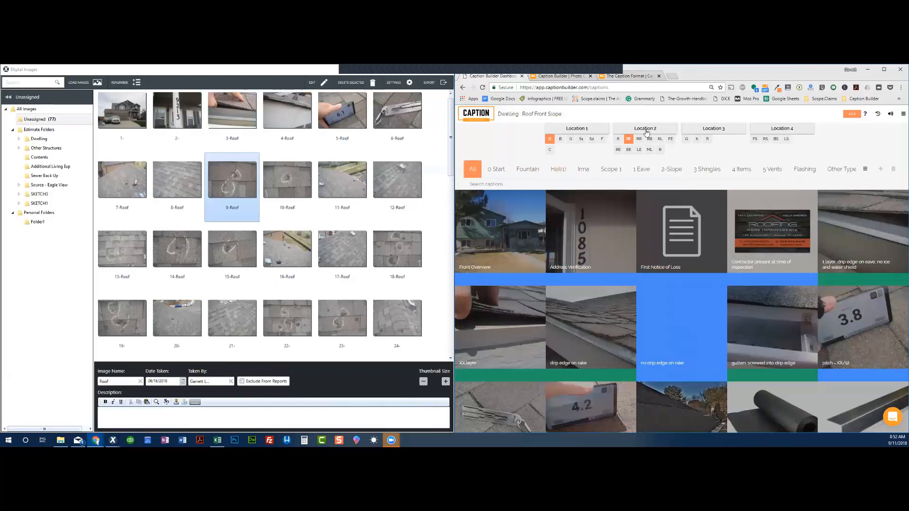
- Set Location 2 to Front Elevation and look through the 2 SFG, 3 PNT and 4 WD-DOR caption groups
click(646, 133)
click(698, 153)
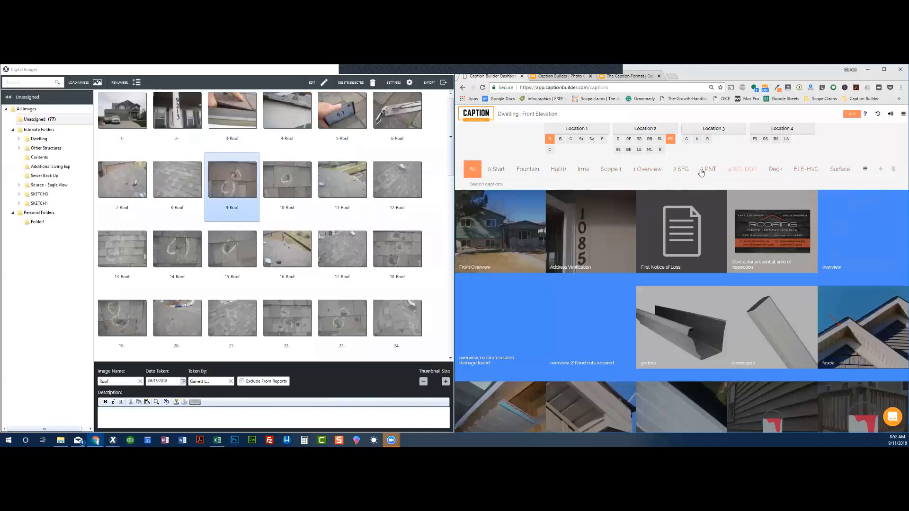
click(682, 171)
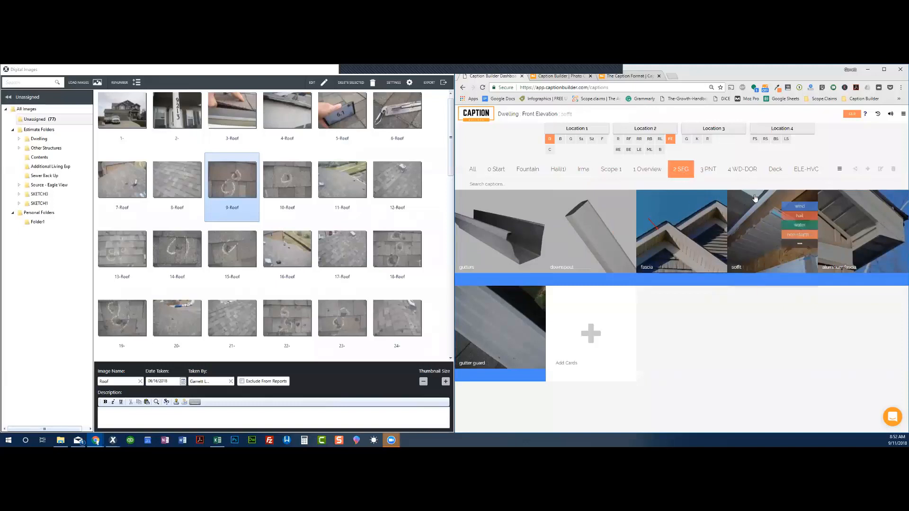
click(712, 172)
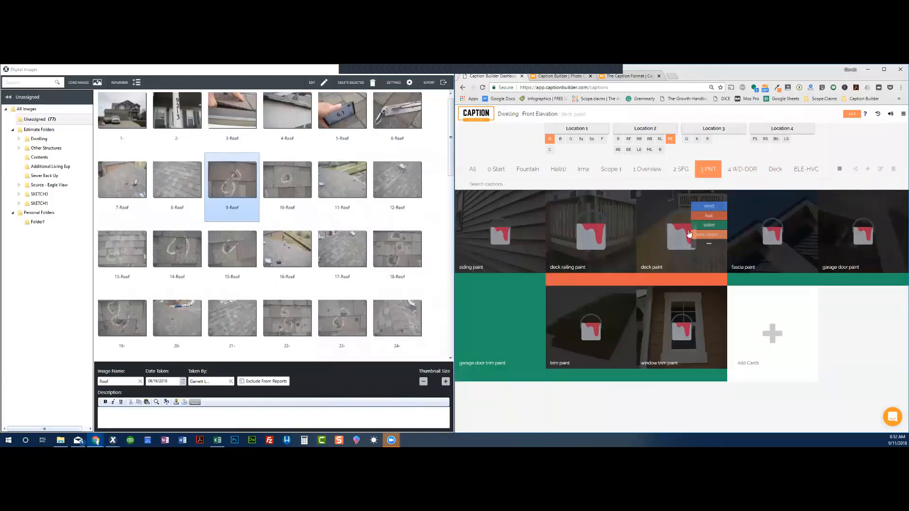
click(750, 170)
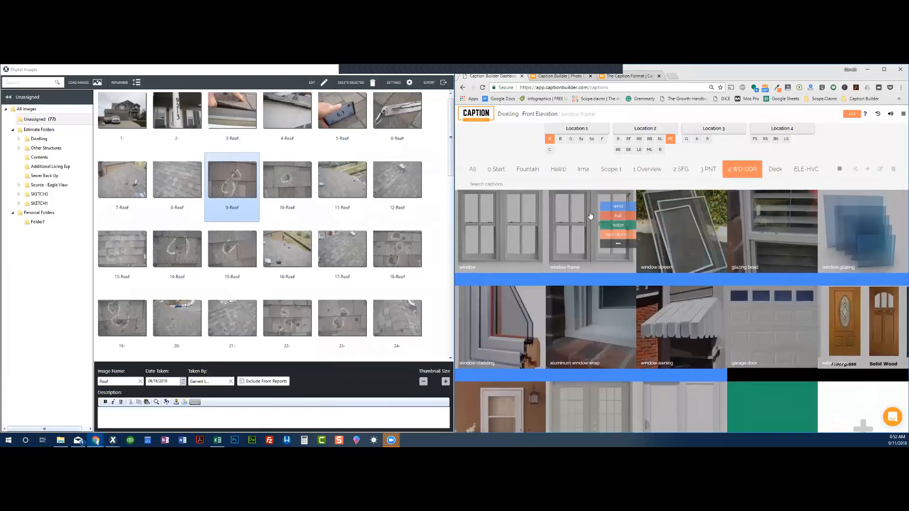
- Try the description "Dwelling : Front Elevation : hail damage to the window frame" on photo 9-Roof
click(616, 218)
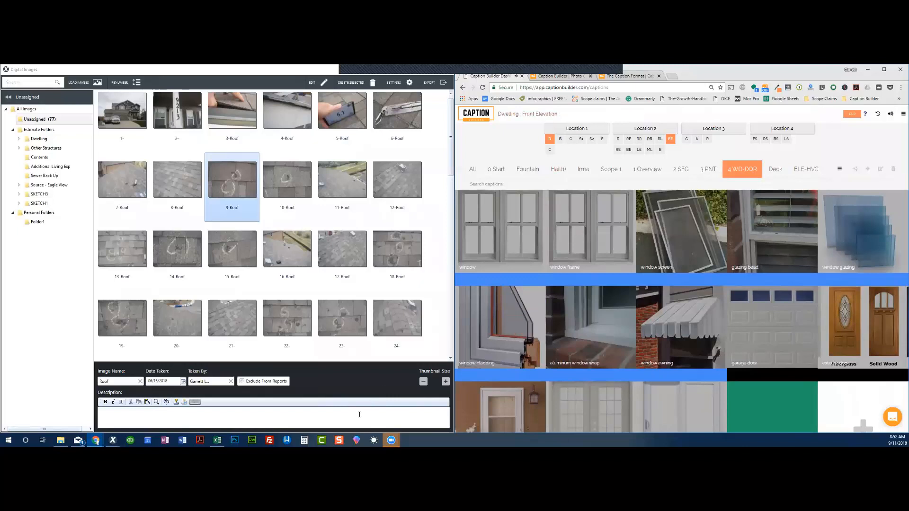
click(172, 415)
text(Dwelling : Front Elevation : hail damage to the window frame)
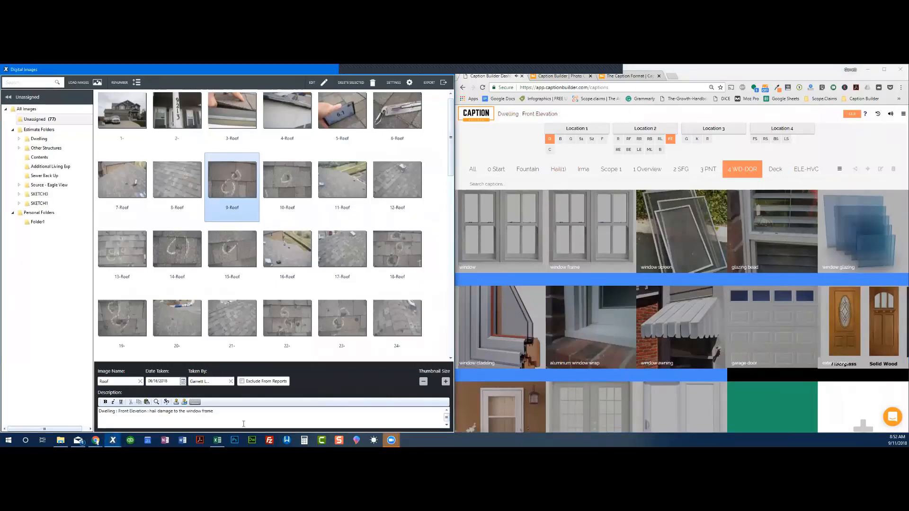
- Set Location 2 to Main Level, look over its caption cards, and set Location 3 to Rec Room
click(644, 133)
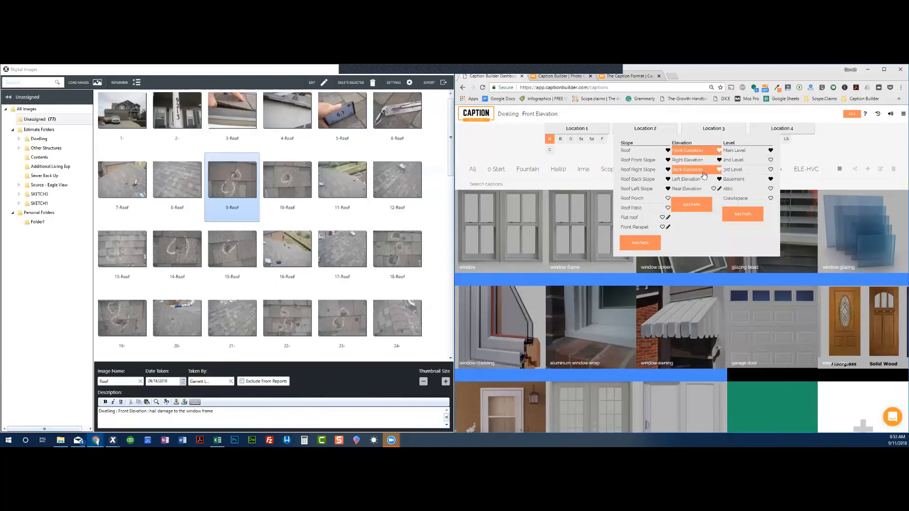
click(741, 151)
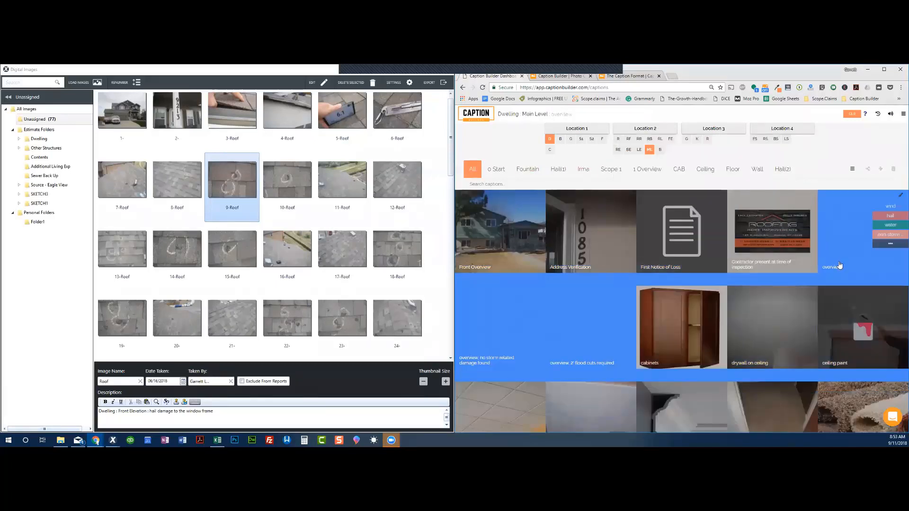
scroll(685, 319, down, 1)
scroll(684, 318, down, 5)
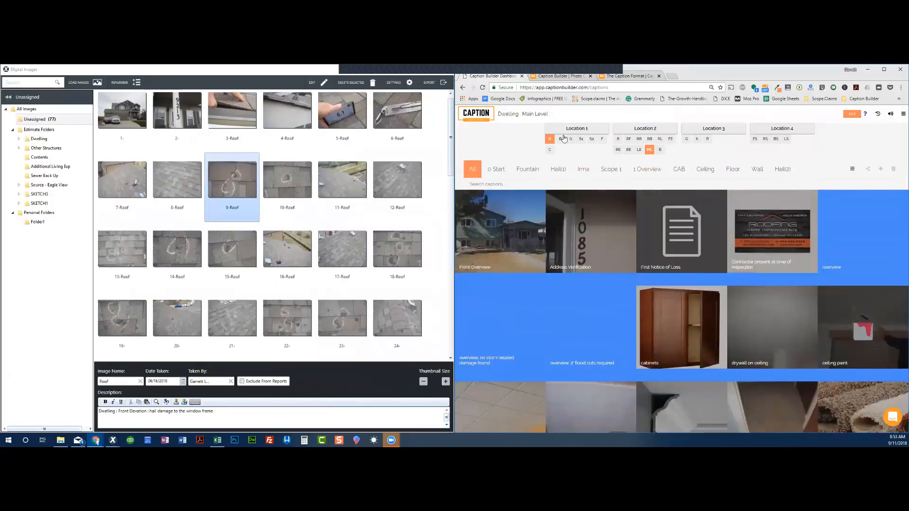
click(714, 130)
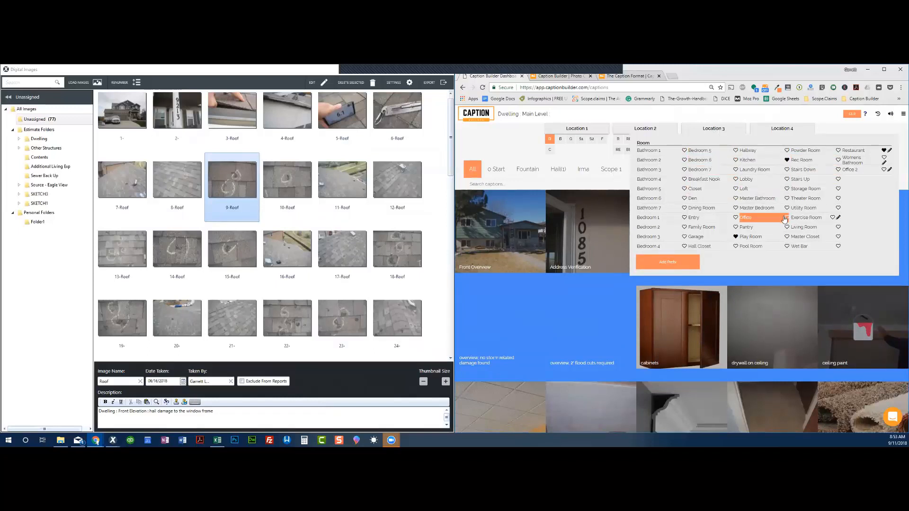
click(803, 162)
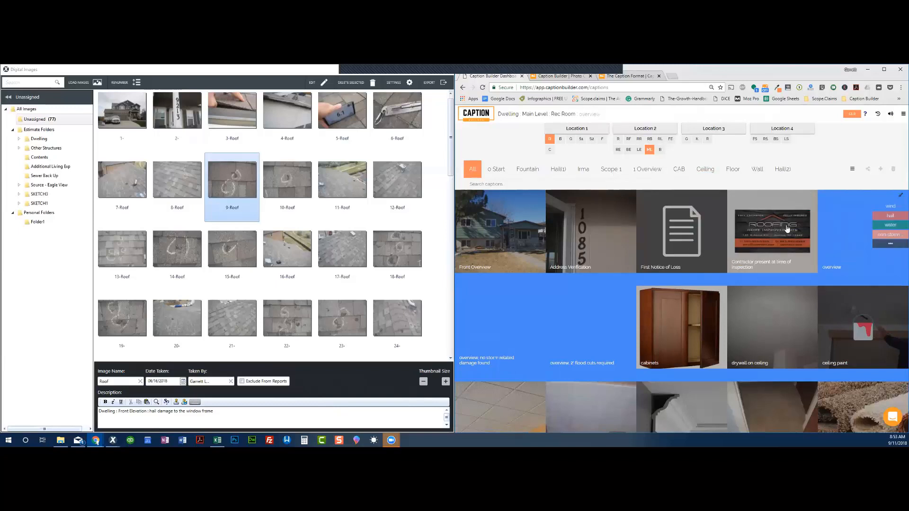
- Look through the 1 Overview and CAB caption groups and view the form for creating a new card
click(652, 172)
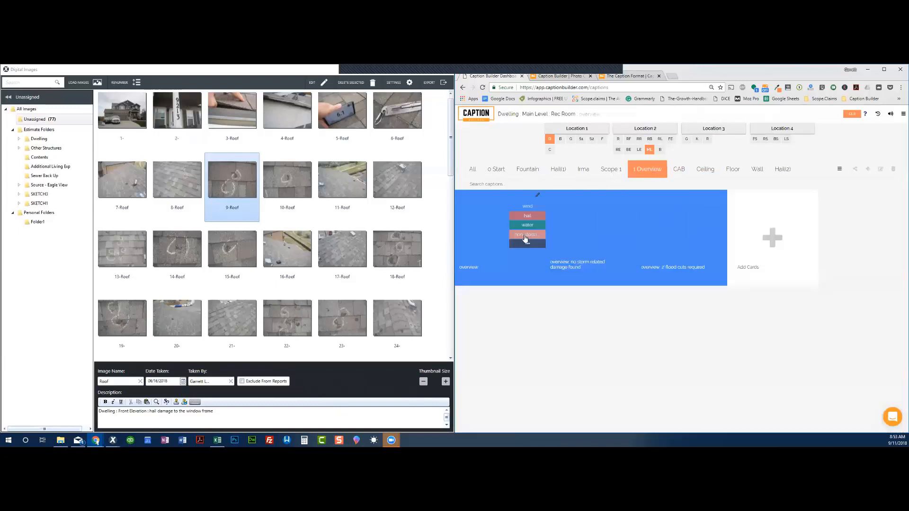
click(680, 171)
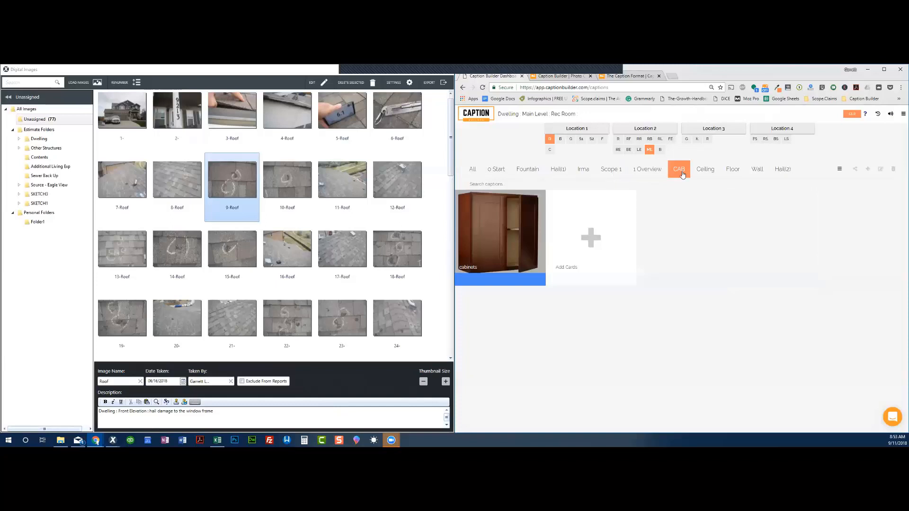
click(598, 242)
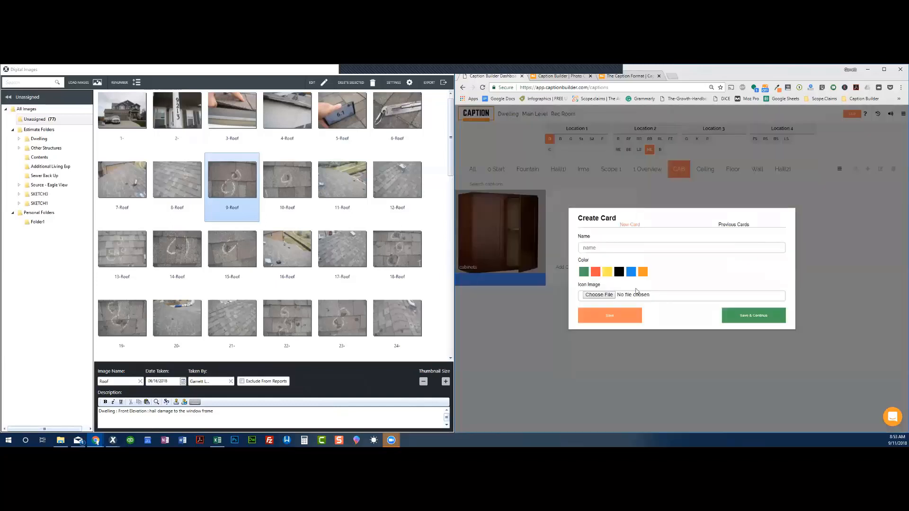
click(829, 265)
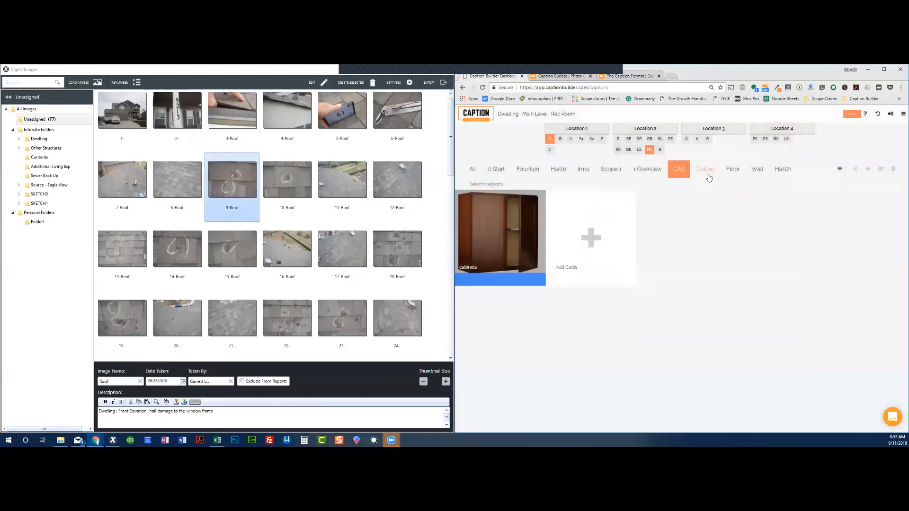
- Replace photo 9-Roof's description with "Dwelling : Main Level : Rec Room : water damage to the drywall on ceiling" and highlight its damage part
click(706, 170)
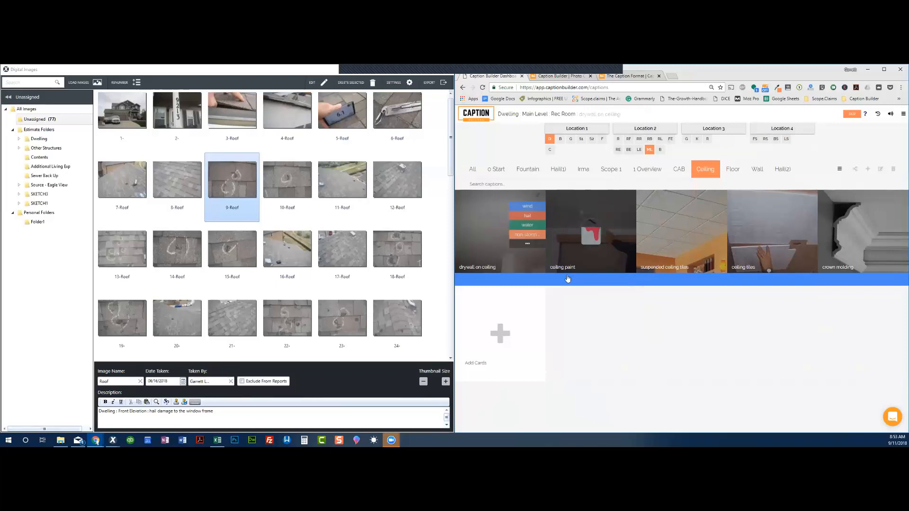
click(519, 229)
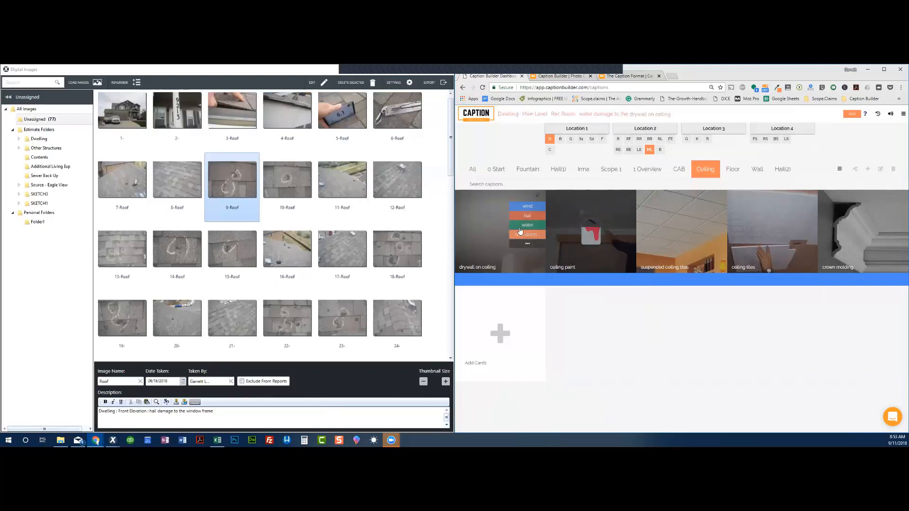
click(248, 414)
key(ctrl+a)
text(Dwelling : Main Level : Rec Room : water damage to the drywall on ceiling)
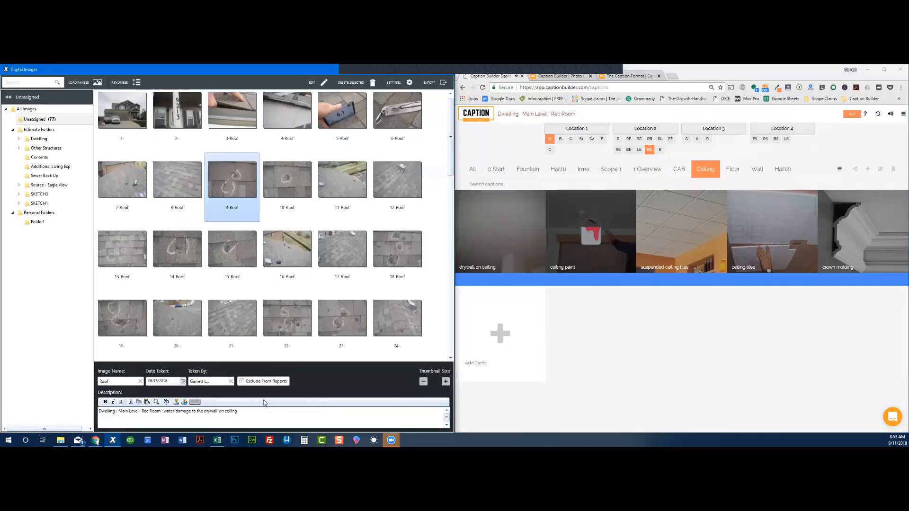
drag(163, 412, 216, 412)
click(321, 415)
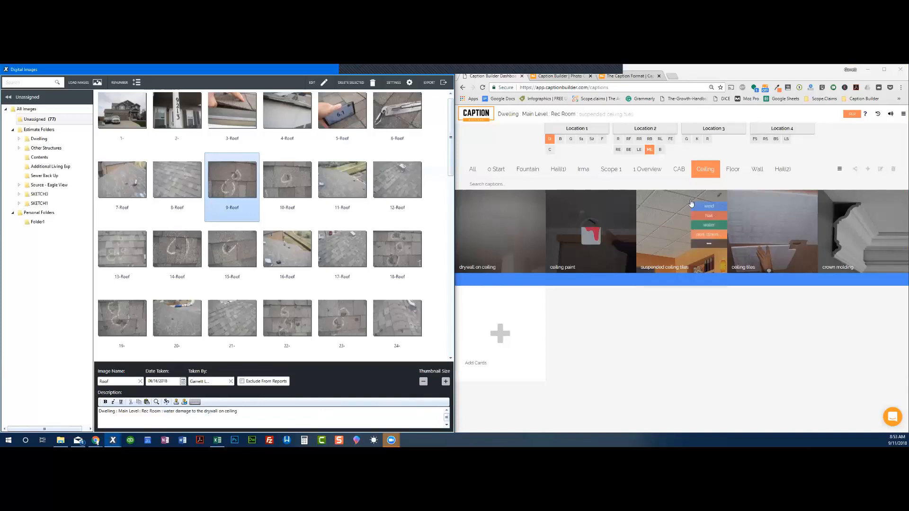
- Look through the Floor and Wall caption groups for the Rec Room location
click(732, 169)
mouse_move(793, 251)
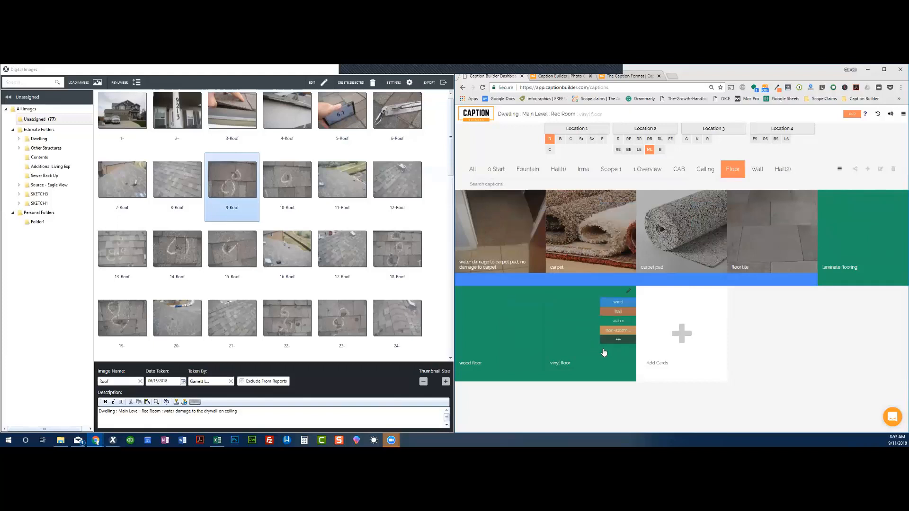
click(757, 170)
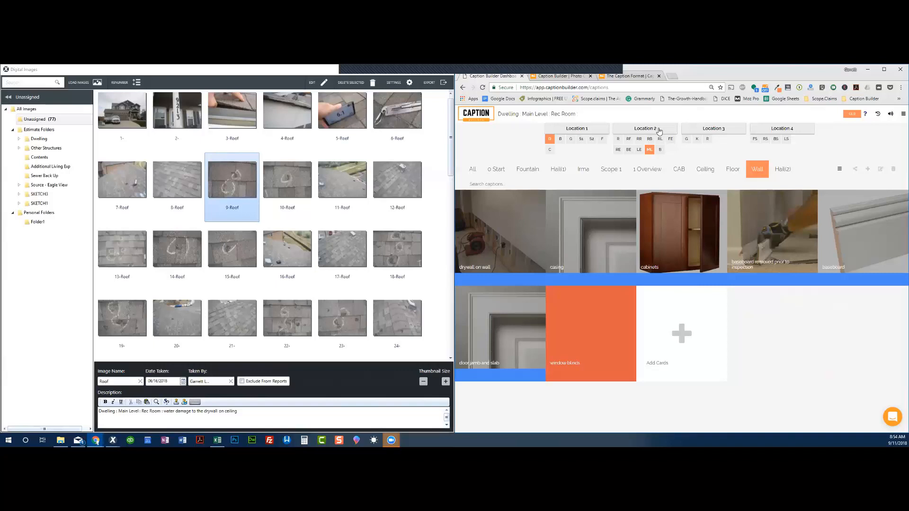
- Set Location 1 to Fence and look through all of its caption cards
click(587, 128)
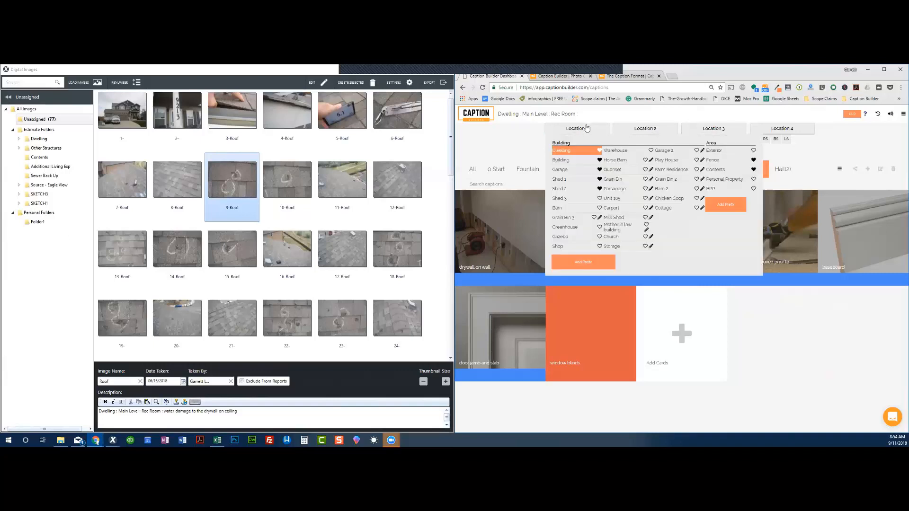
click(710, 160)
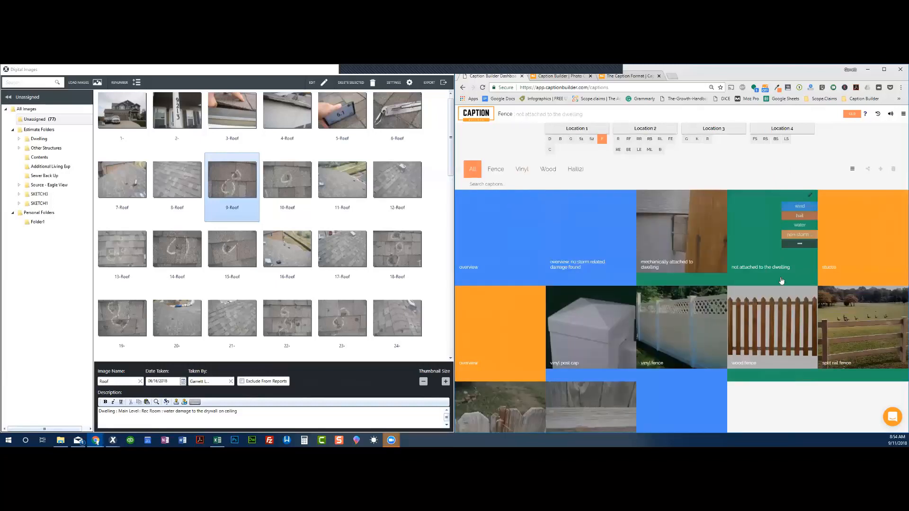
mouse_move(688, 311)
scroll(715, 337, down, 1)
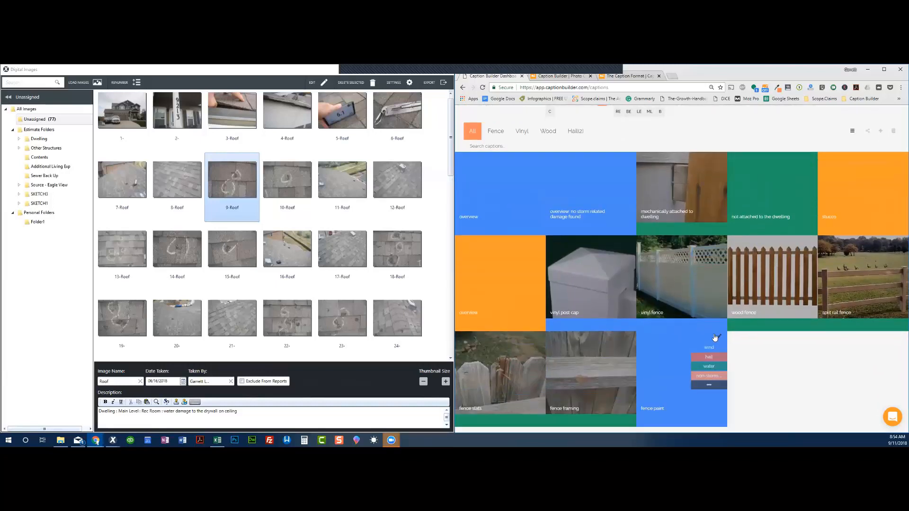
scroll(691, 346, up, 1)
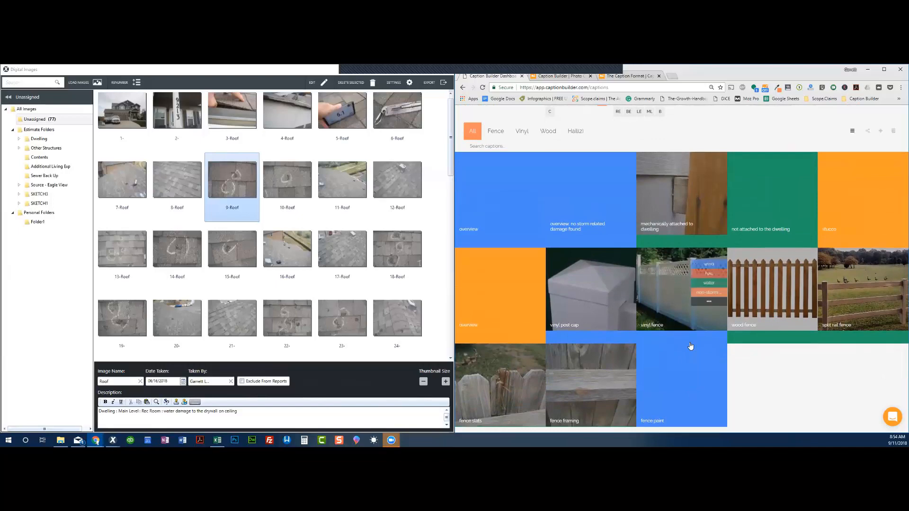
scroll(668, 327, up, 1)
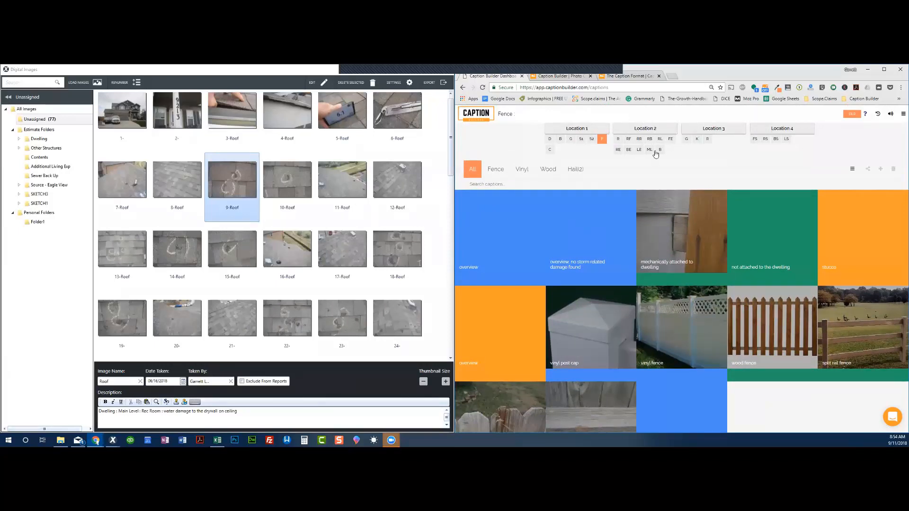
- Clear photo 9-Roof's description, and look through the personal note templates without loading one
triple_click(161, 411)
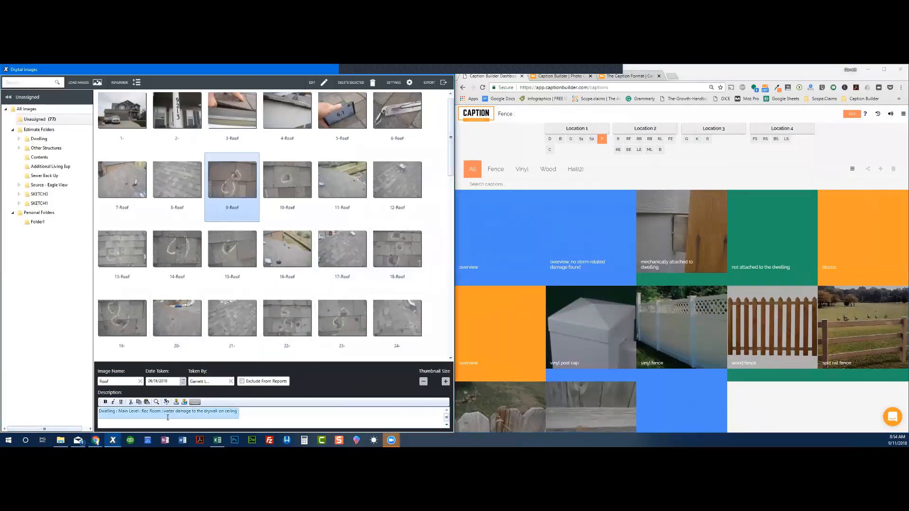
key(Delete)
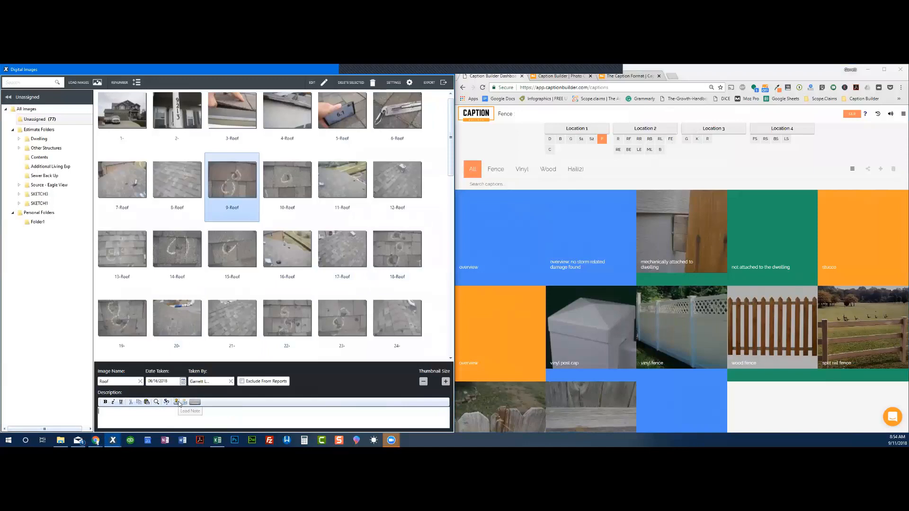
click(180, 404)
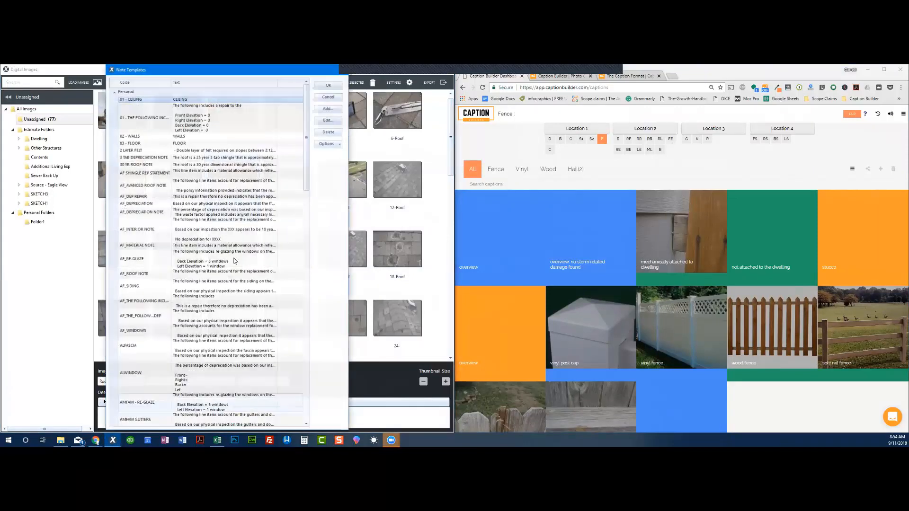
scroll(236, 291, down, 3)
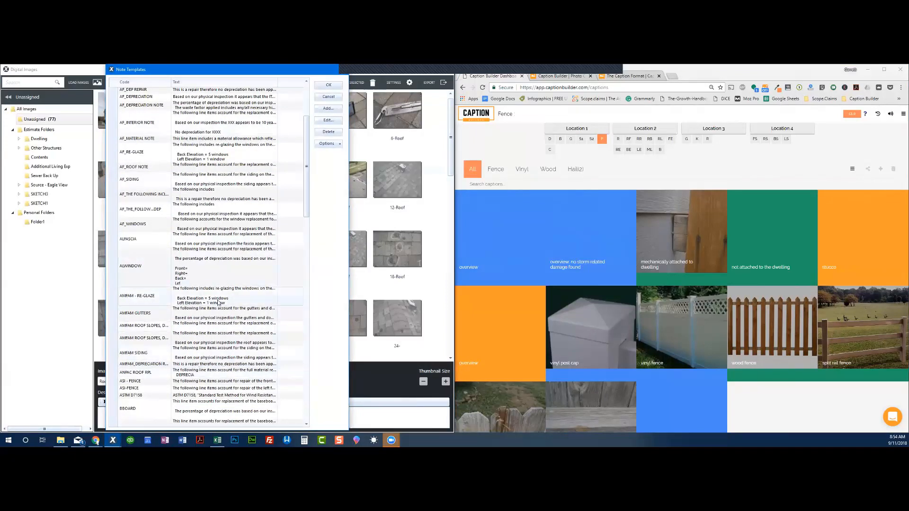
scroll(218, 302, up, 5)
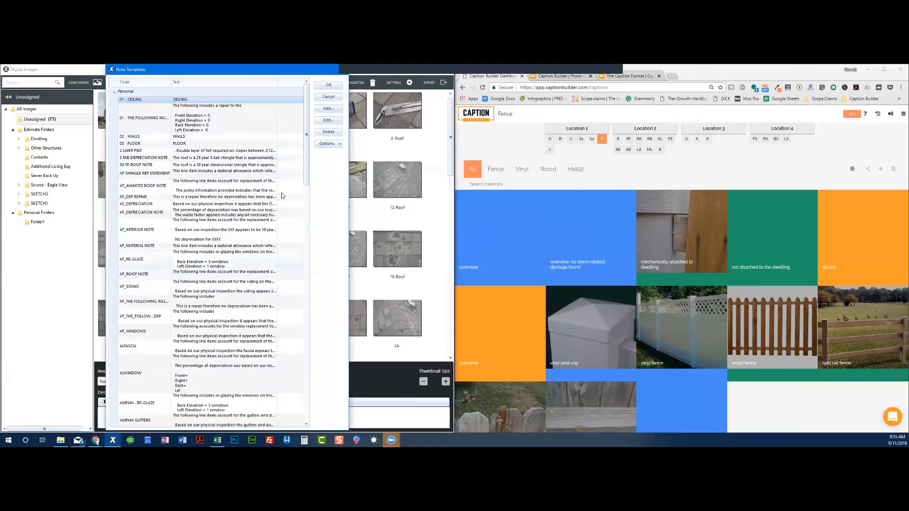
click(328, 97)
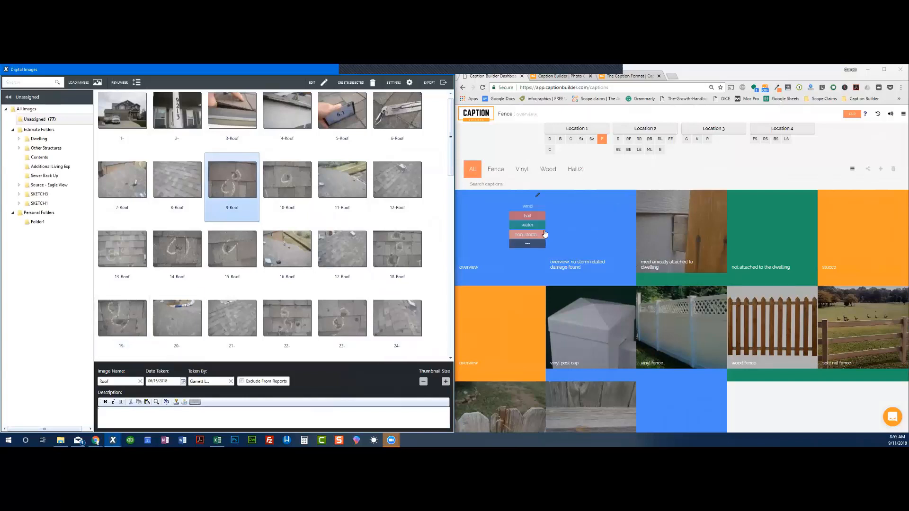
- Set Location 1 to Dwelling and Location 2 to Roof, and look through the roof caption cards
mouse_move(700, 348)
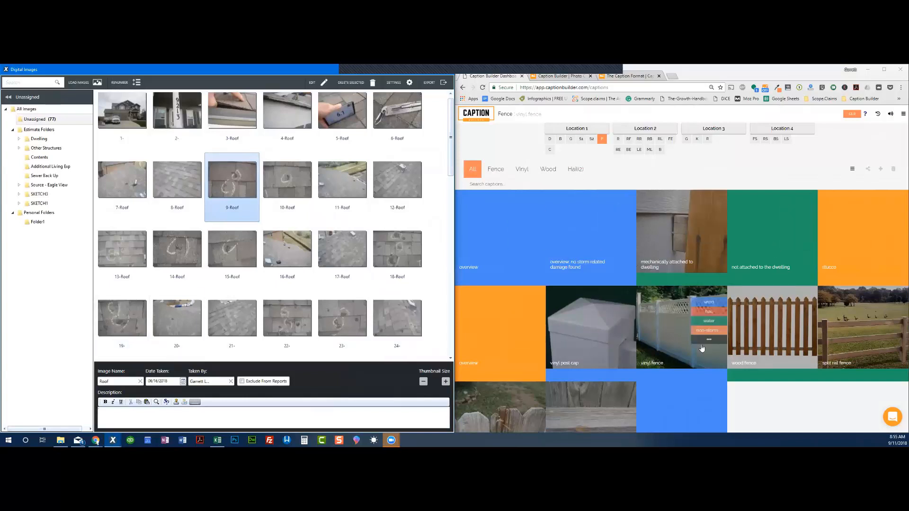
click(560, 137)
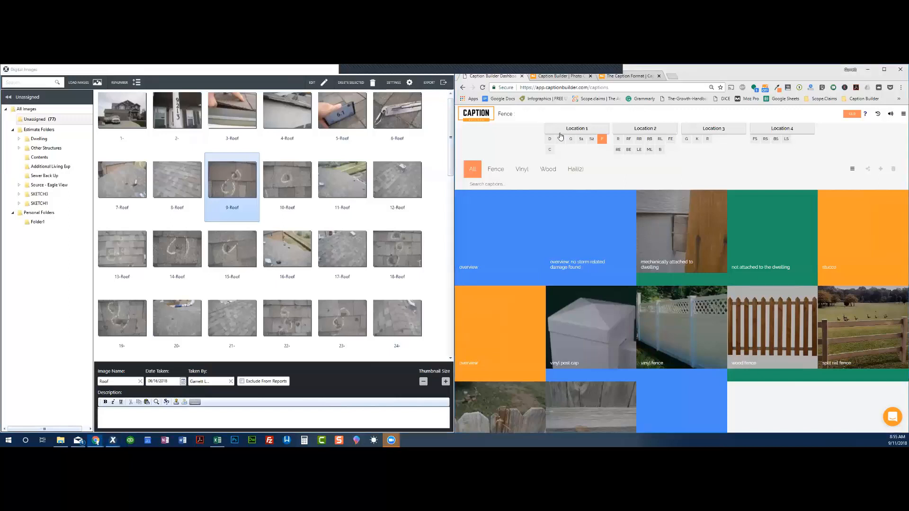
click(550, 139)
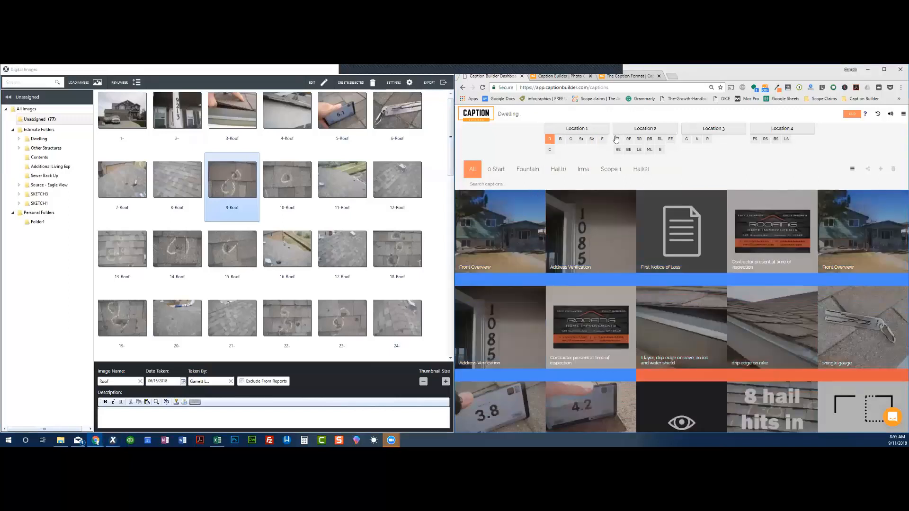
click(616, 139)
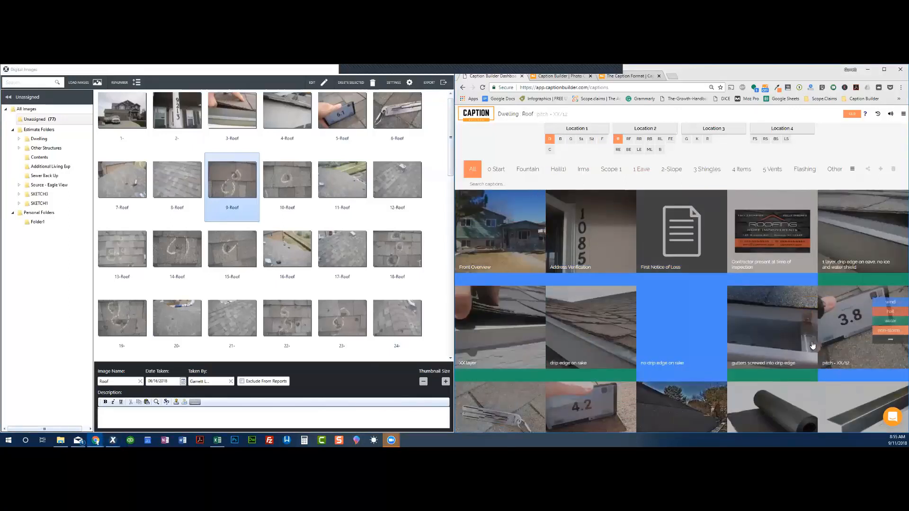
scroll(813, 346, down, 2)
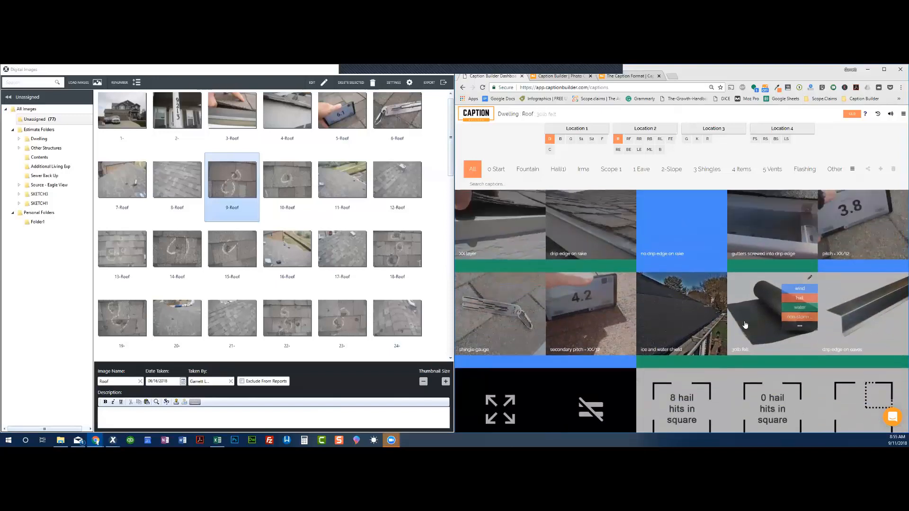
scroll(744, 324, up, 2)
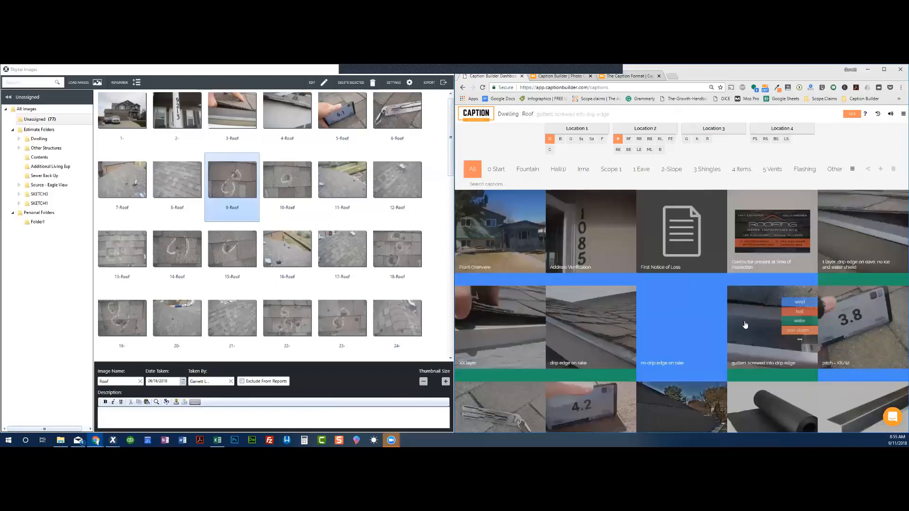
- Look through the Dwelling caption cards with Location 2 set to Front Elevation and to Main Level
click(670, 139)
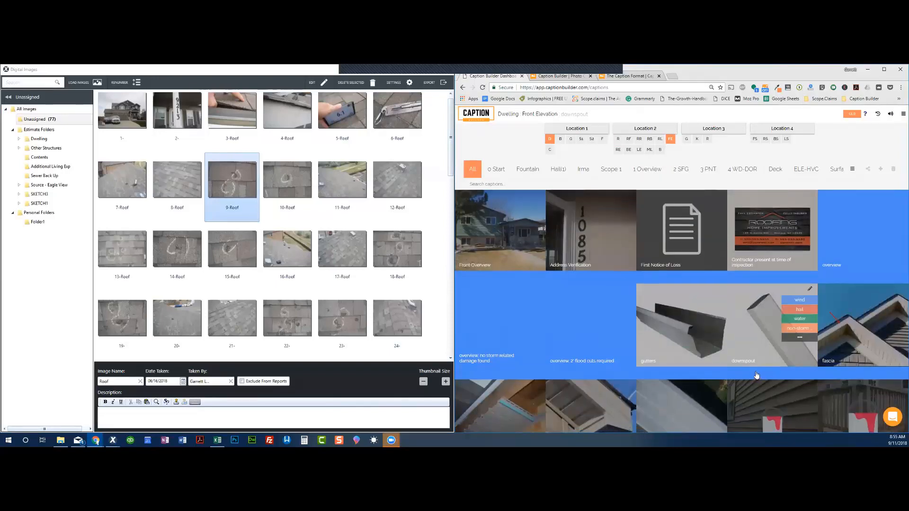
scroll(757, 375, down, 4)
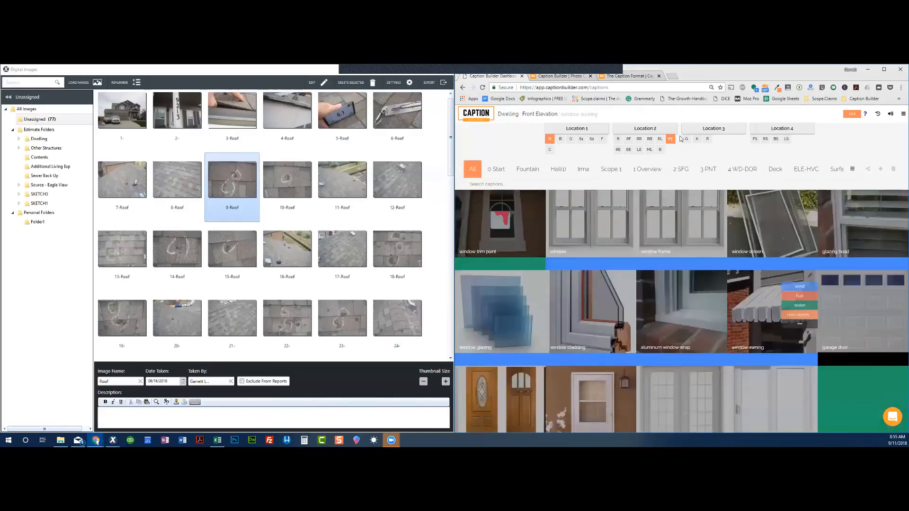
click(649, 150)
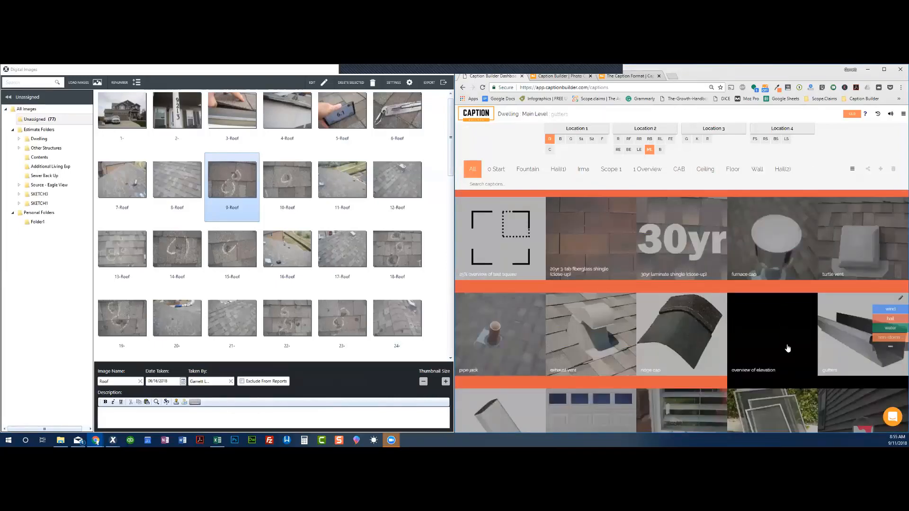
scroll(700, 312, up, 5)
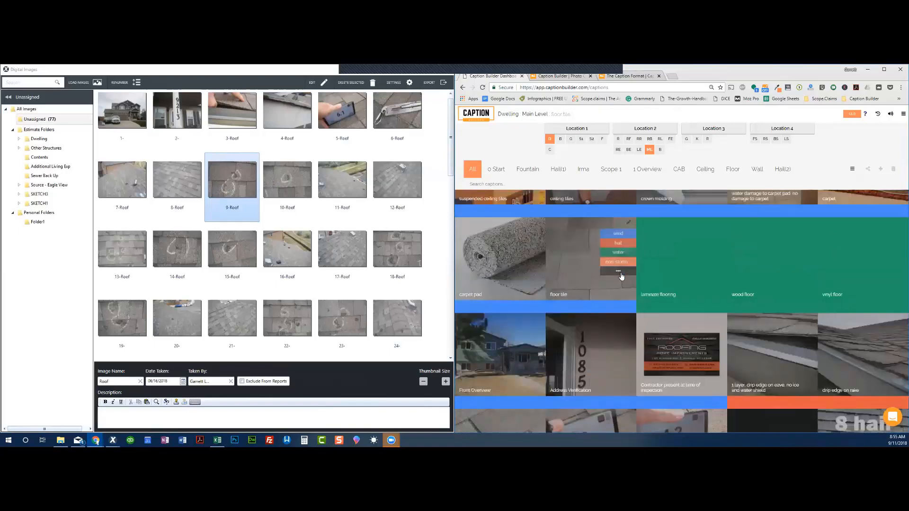
scroll(621, 276, up, 4)
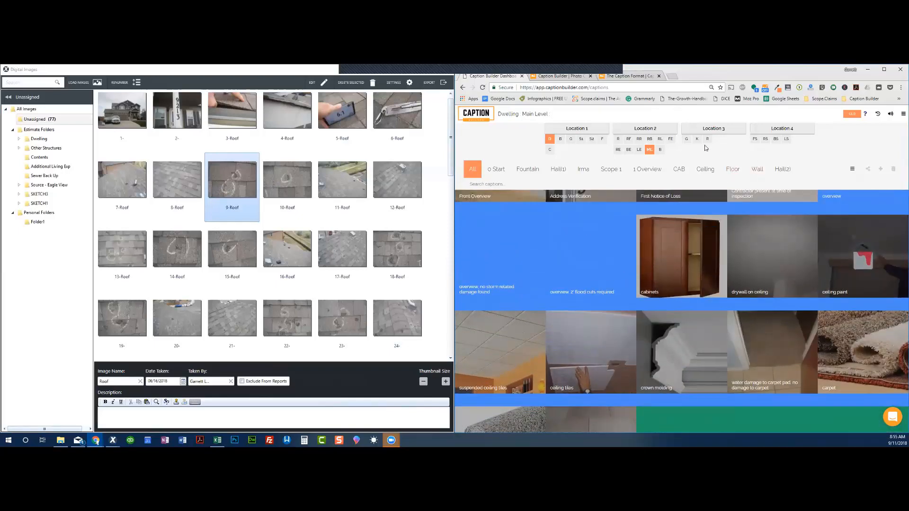
- Set Location 1 to Personal Property and look through its caption cards, including the Outdoor group
click(584, 128)
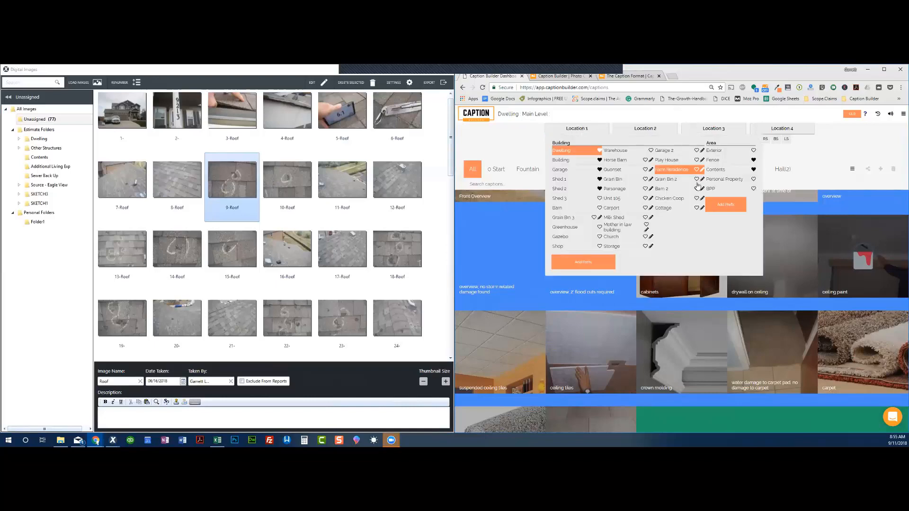
click(721, 180)
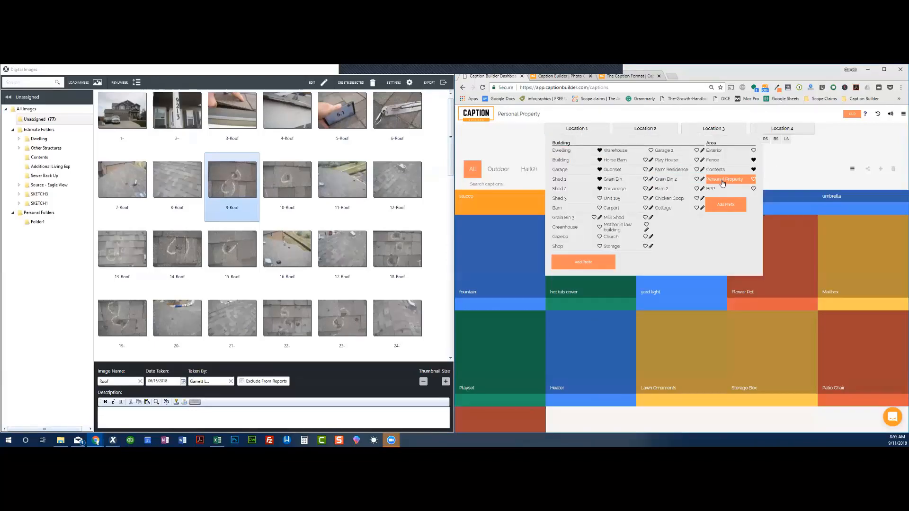
click(665, 293)
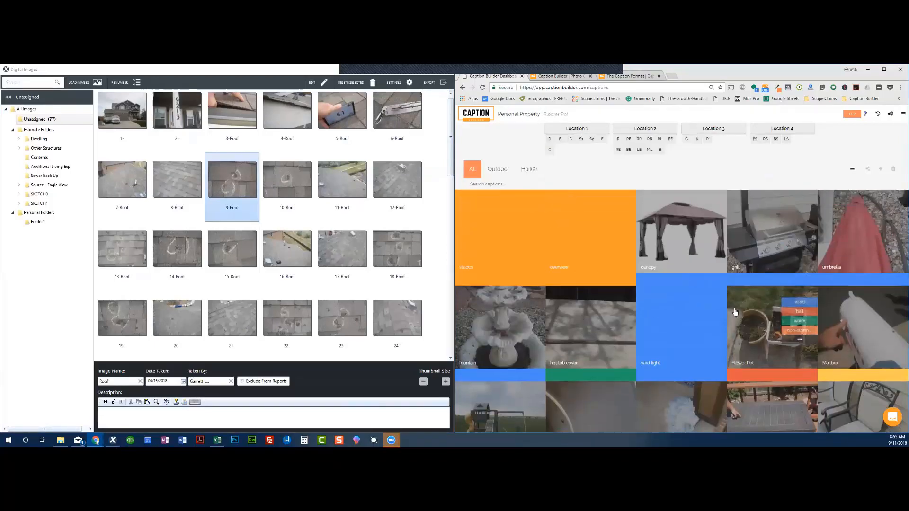
click(708, 288)
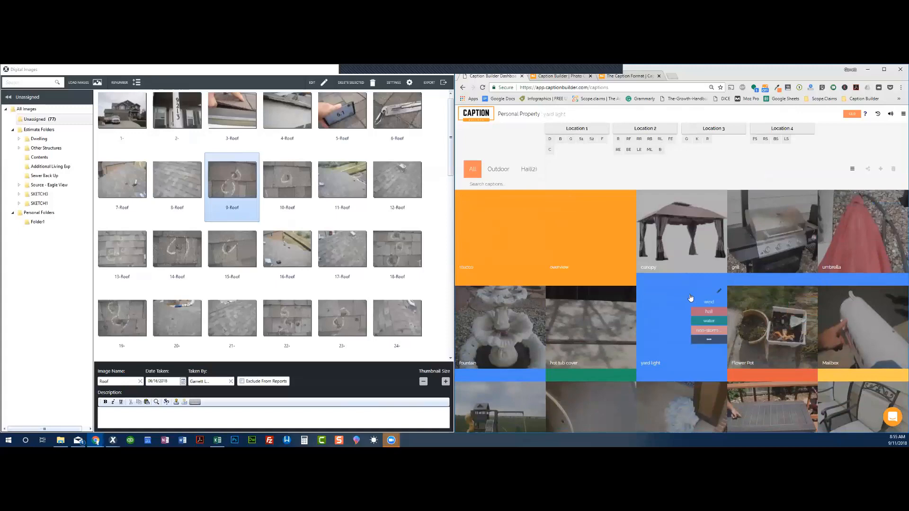
scroll(691, 297, down, 1)
scroll(691, 297, down, 1)
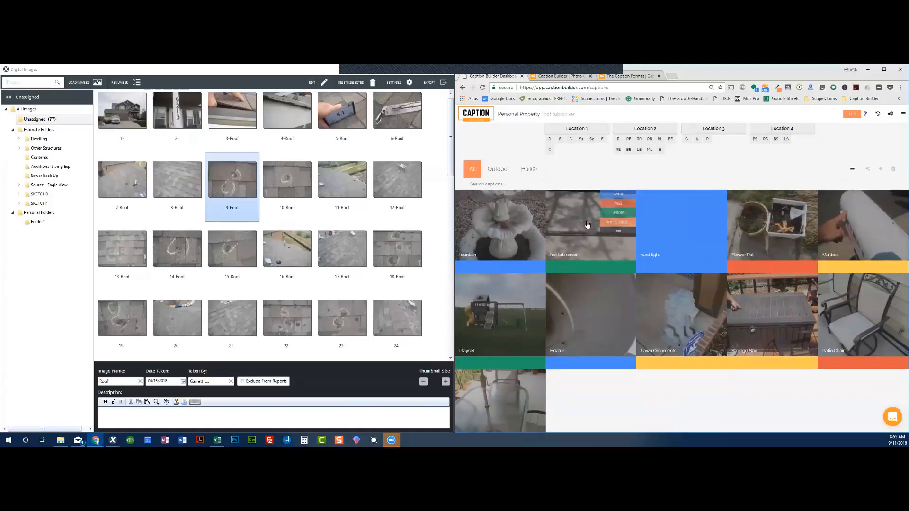
scroll(699, 222, down, 1)
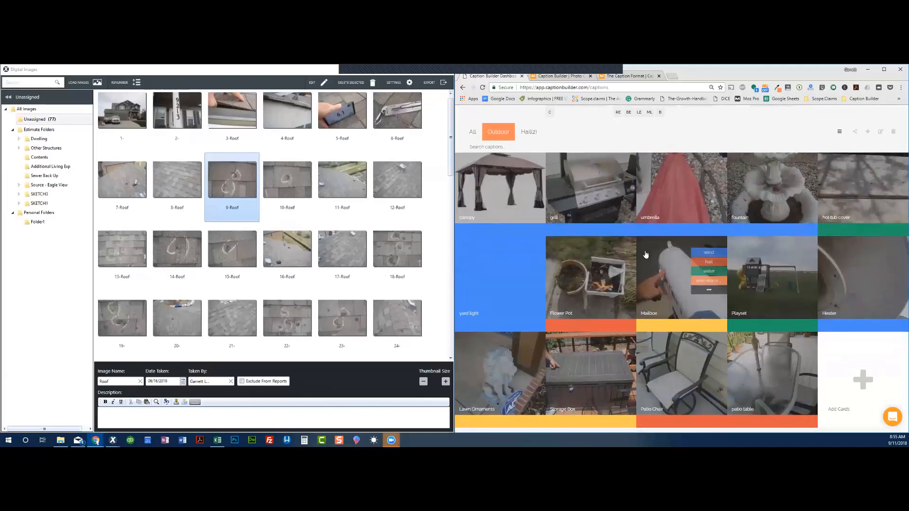
mouse_move(691, 312)
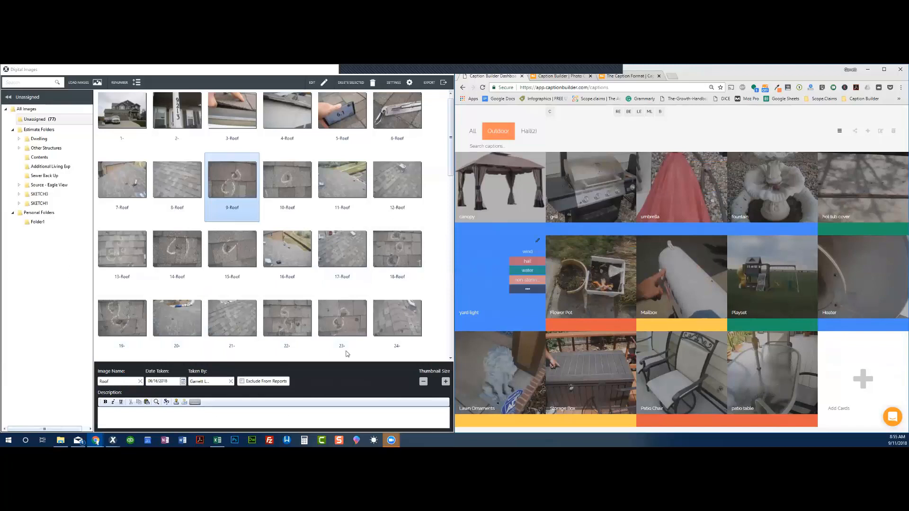
- View photo 1 of the house front at full size and return to the thumbnails
scroll(353, 328, up, 1)
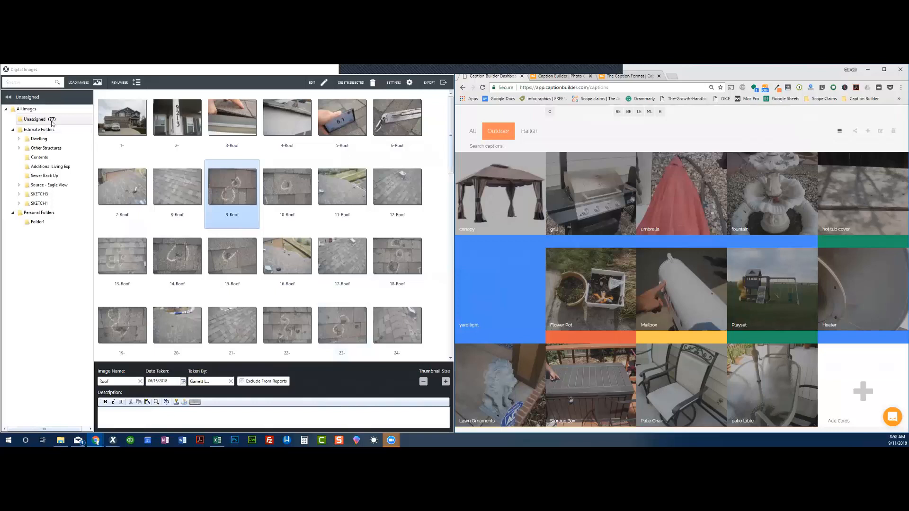
double_click(137, 124)
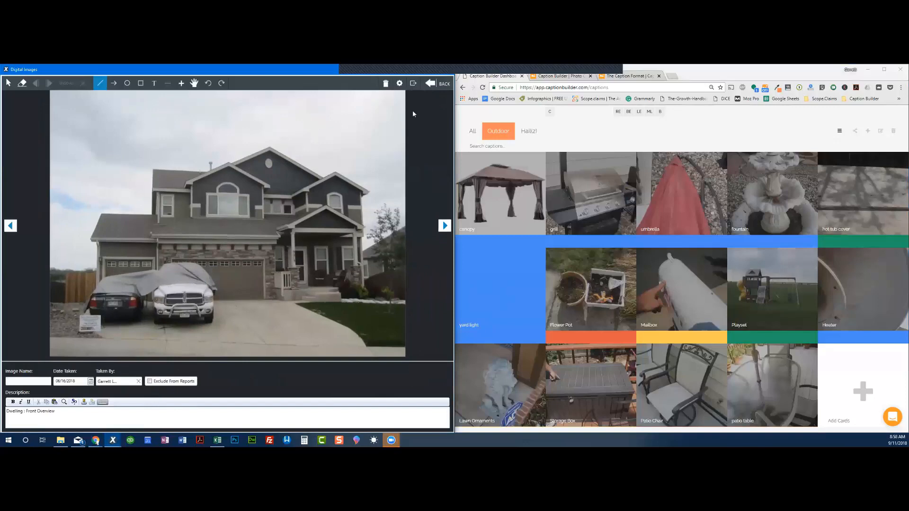
click(438, 84)
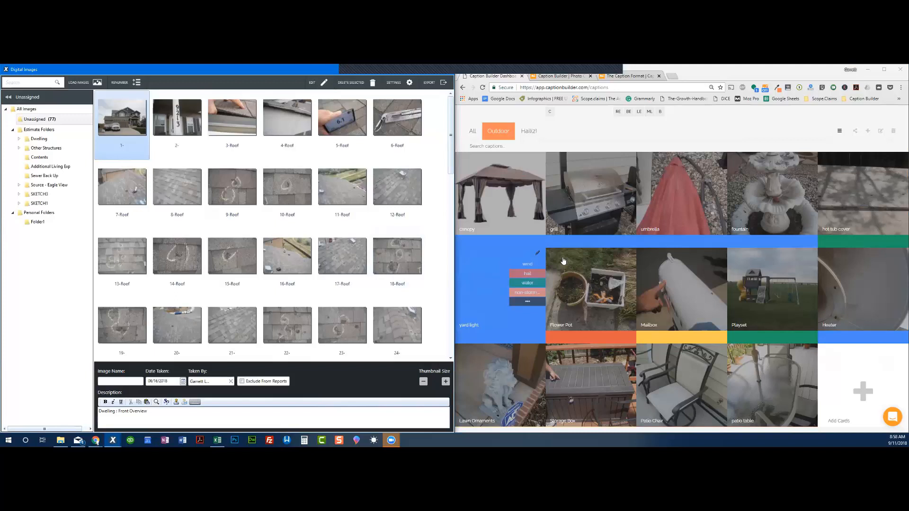
mouse_move(572, 290)
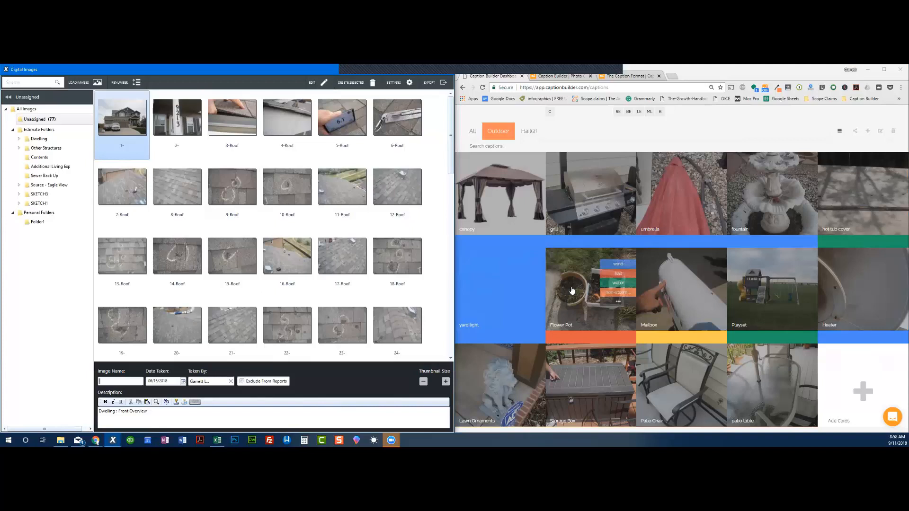
mouse_move(578, 170)
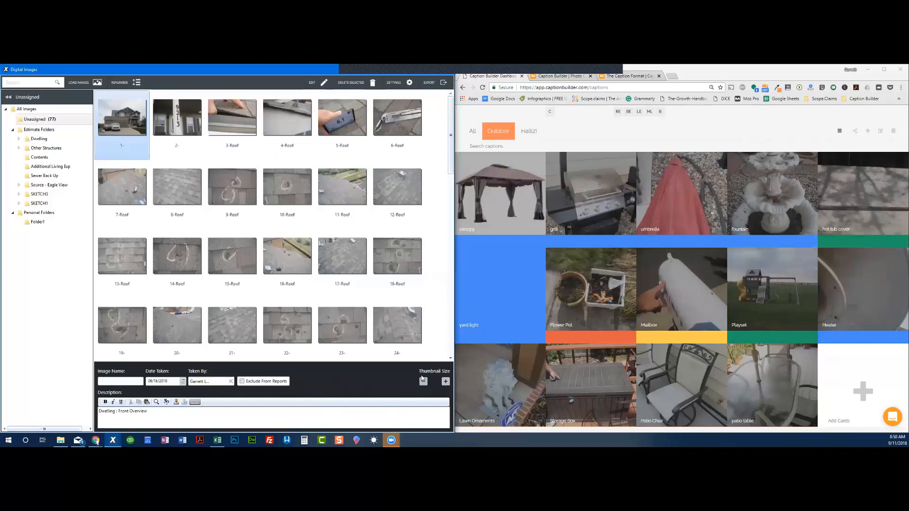
- Set Location 1 back to Dwelling and look at the Irma and Scope 1 caption groups
scroll(660, 276, up, 1)
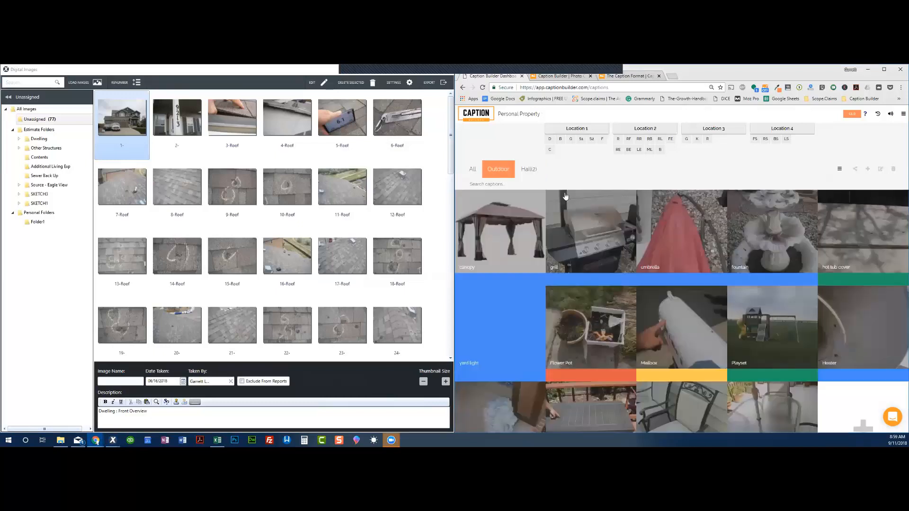
click(549, 139)
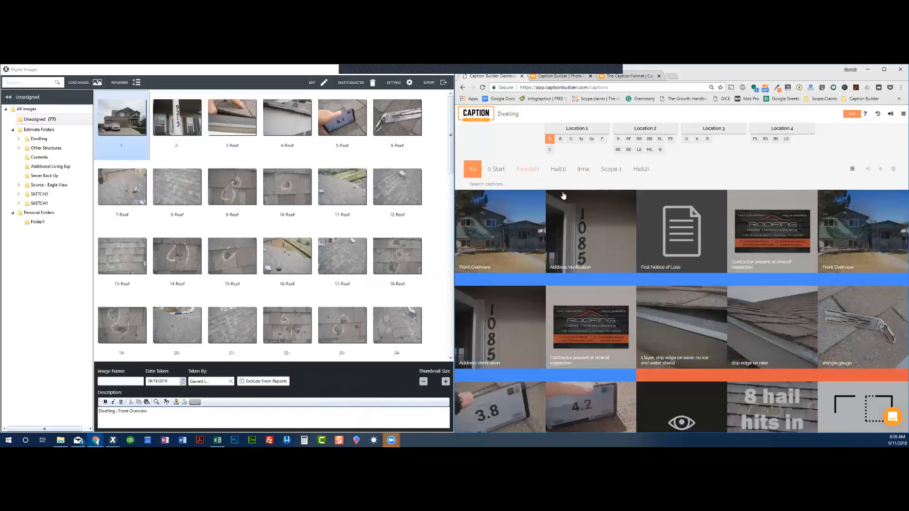
click(583, 169)
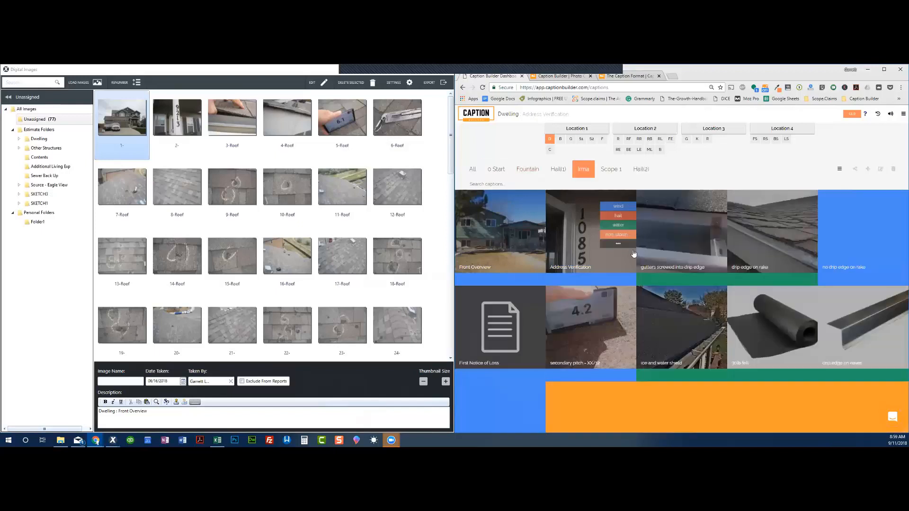
click(615, 170)
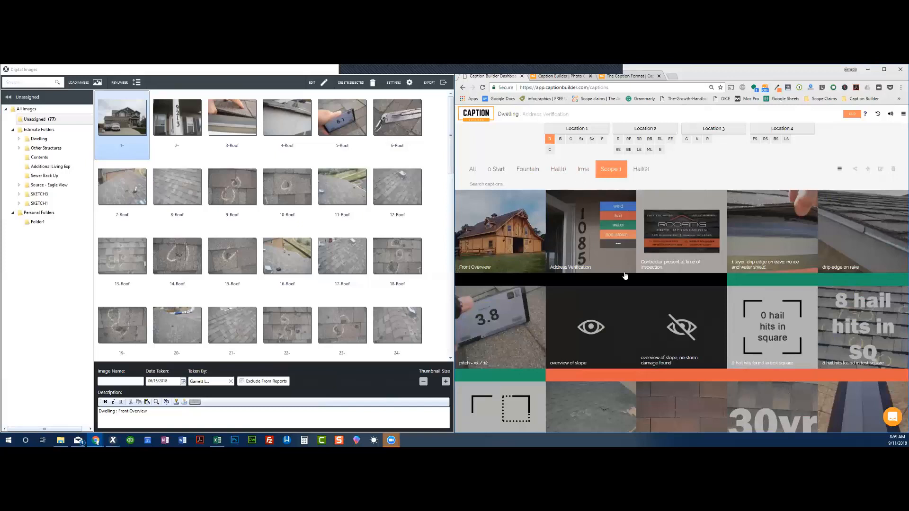
mouse_move(608, 226)
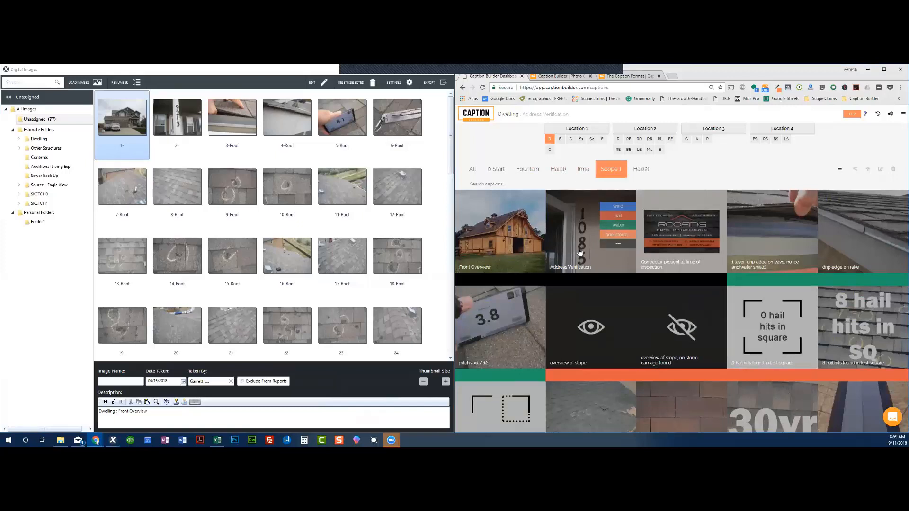
- Create a new caption category named "Florence (coast line)" without assigning a prefix
click(869, 171)
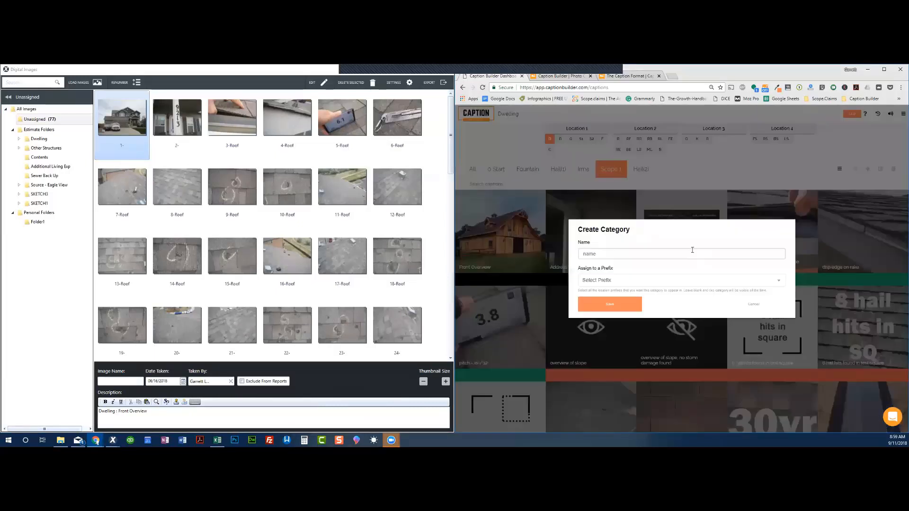
click(679, 254)
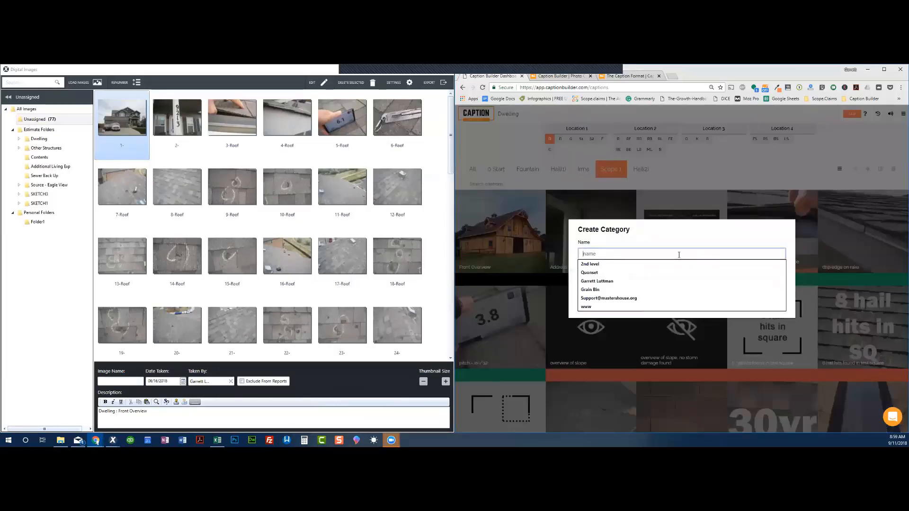
text(Florence ()
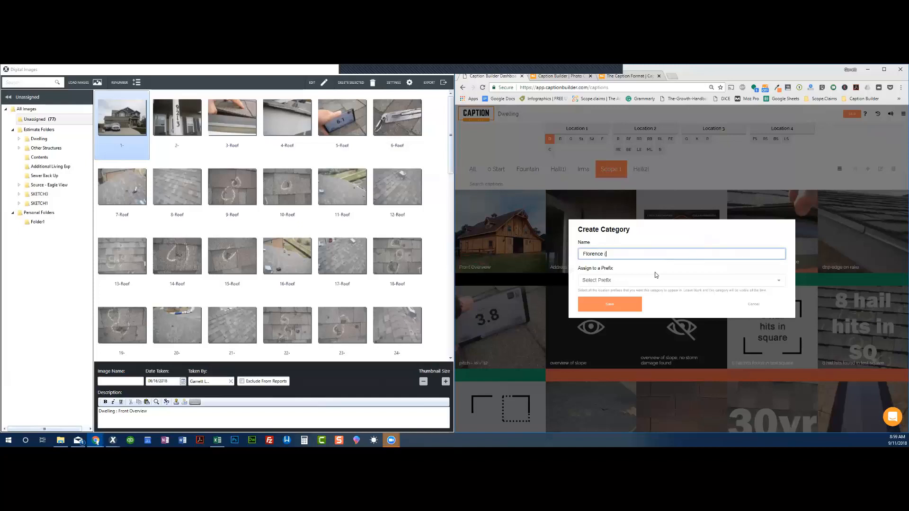
text(coast line)
click(613, 306)
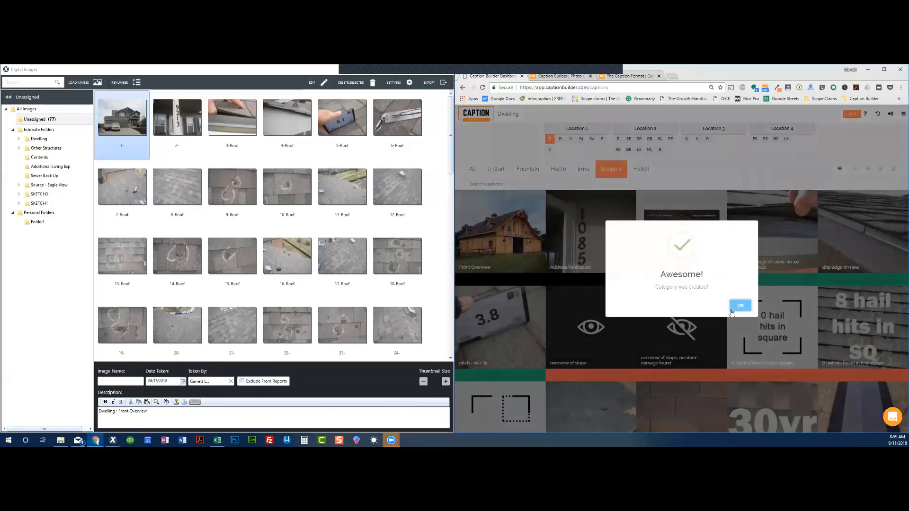
click(740, 306)
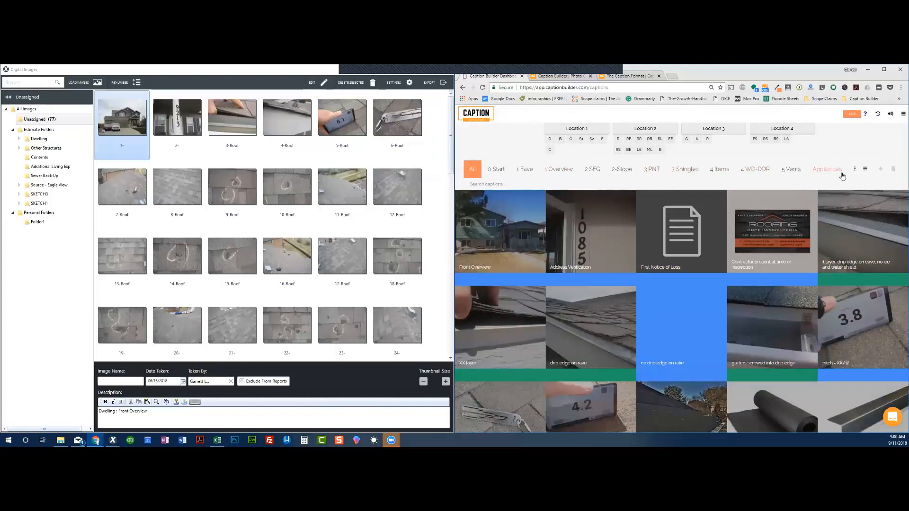
- Open the Florence (coast line) category and create a new caption card named "whatever" in it
click(864, 169)
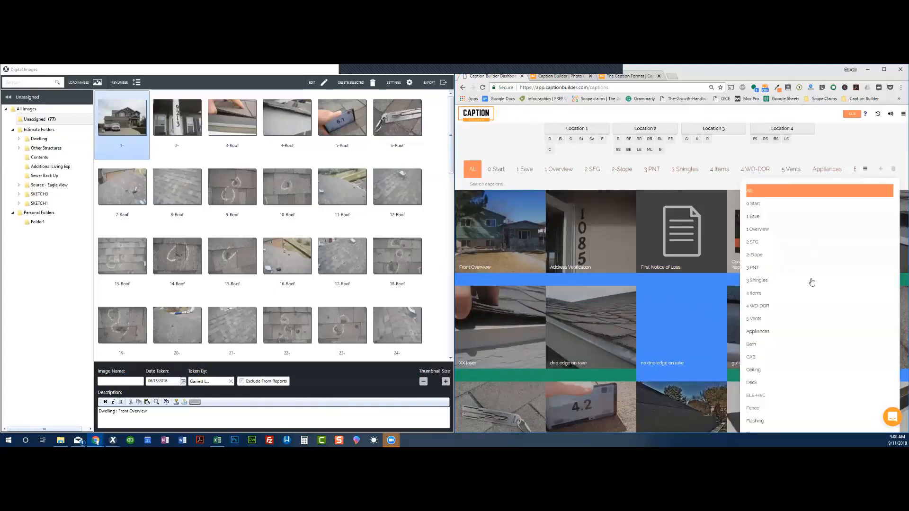
scroll(791, 287, down, 4)
click(767, 269)
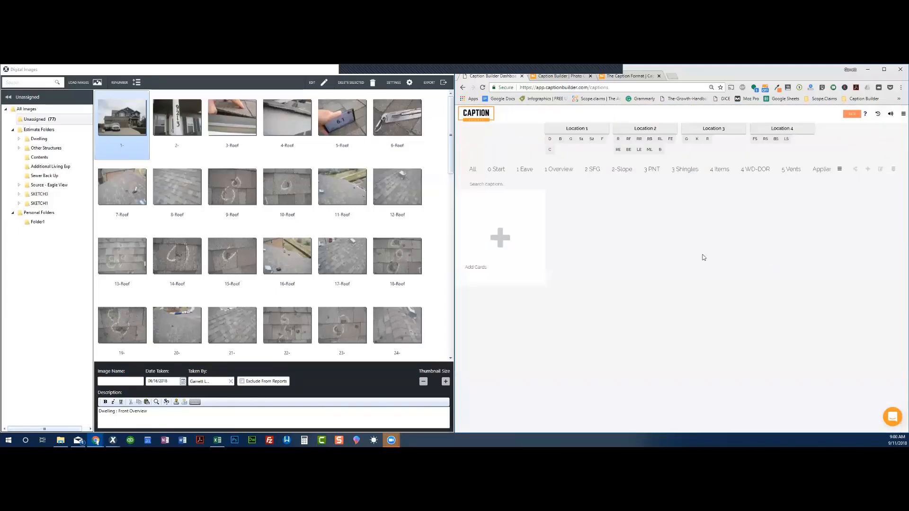
click(578, 268)
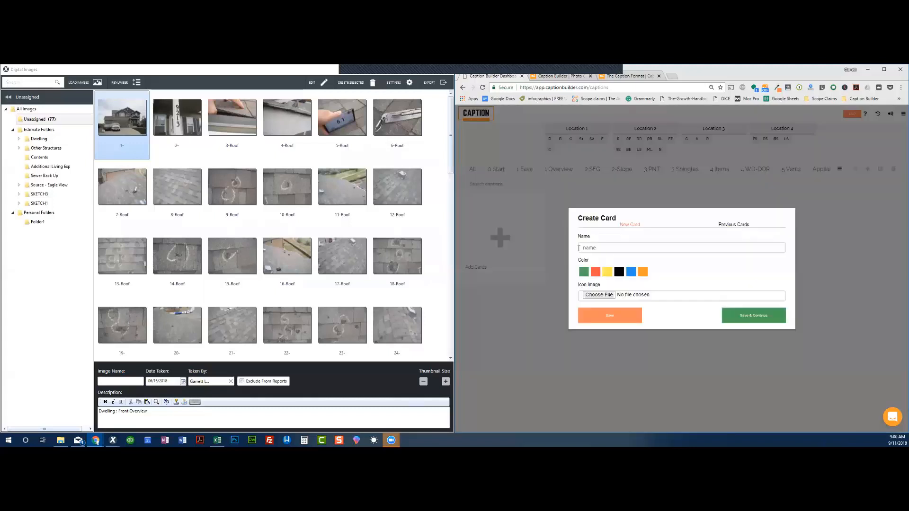
click(606, 247)
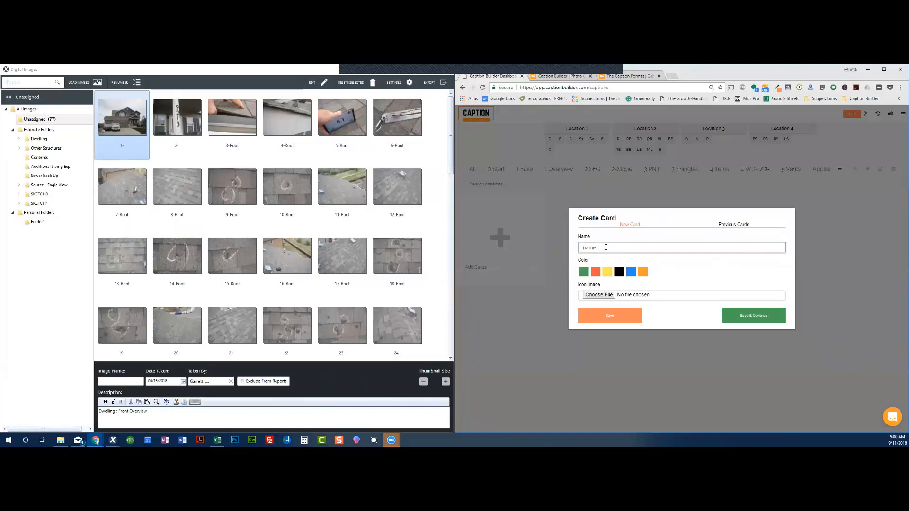
text(whatever)
click(604, 316)
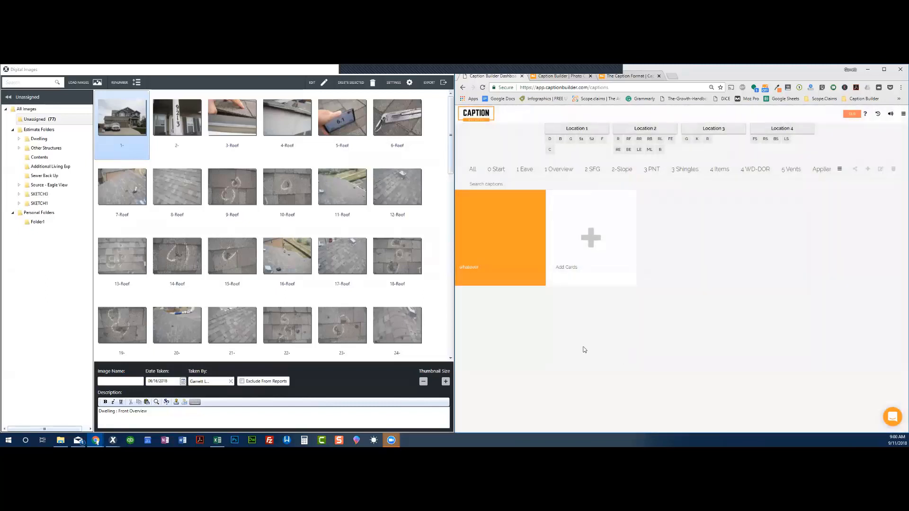
- Set Location 1 to Dwelling and replace photo 1's description with the new card's caption "Dwelling : whatever"
mouse_move(470, 228)
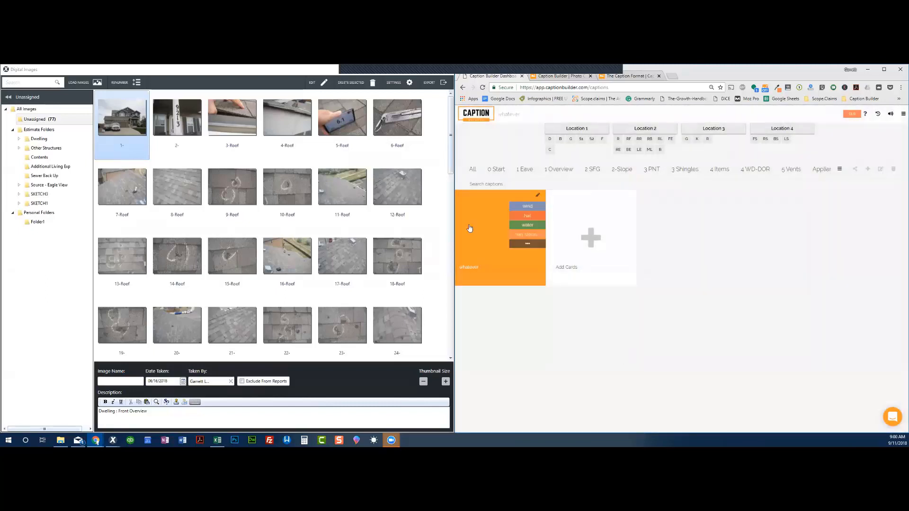
click(509, 238)
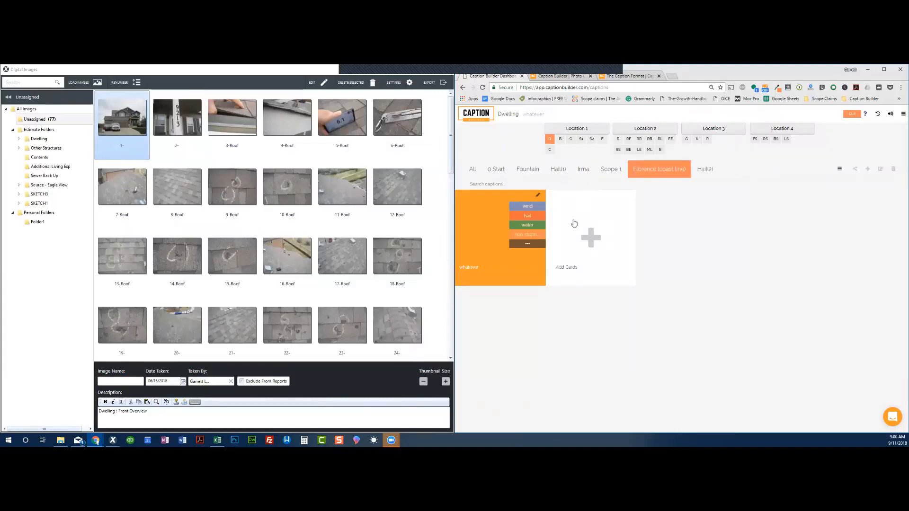
click(493, 239)
click(282, 417)
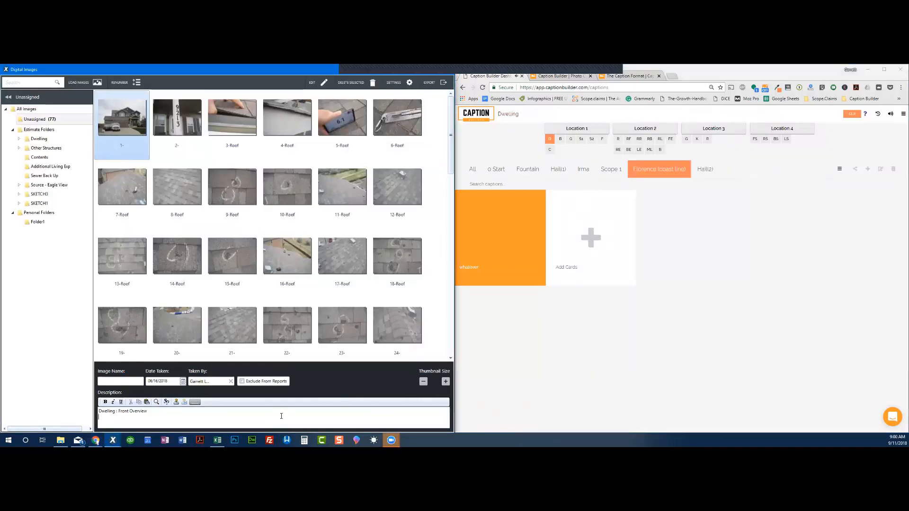
key(ctrl+a)
text(Dwelling : whatever)
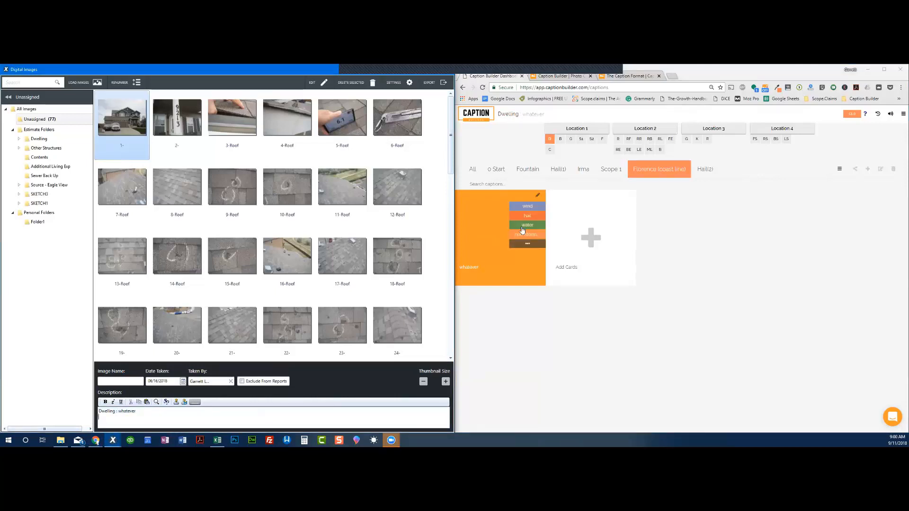
- Replace photo 1's description with the card's hail variant, "Dwelling : hail damage to the whatever"
click(527, 216)
click(175, 412)
key(ctrl+a)
text(Dwelling : hail damage to the whatever)
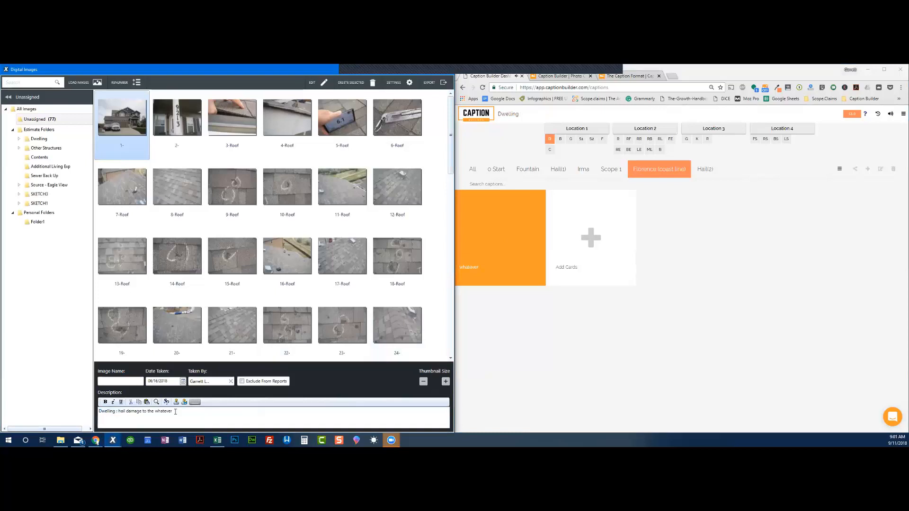
- Replace photo 1's description with the card's wind variant, "Dwelling : wind damage to the whatever"
mouse_move(528, 232)
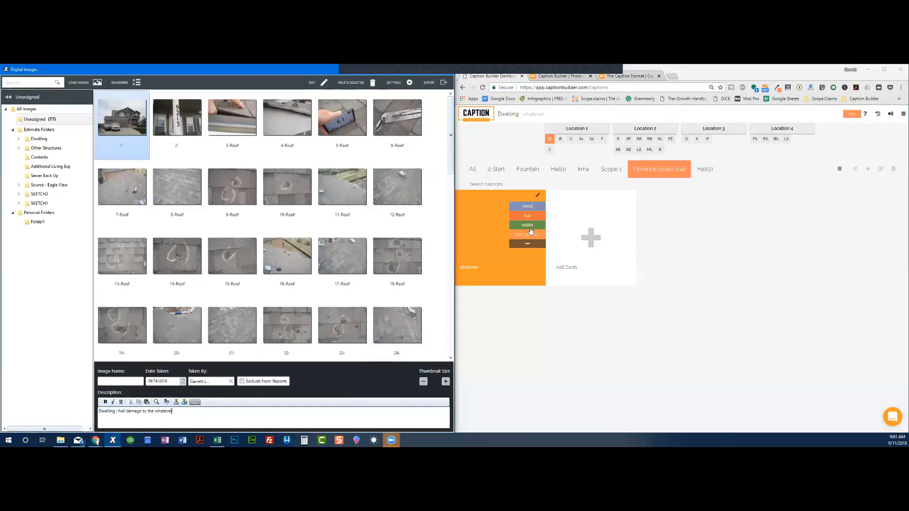
click(527, 240)
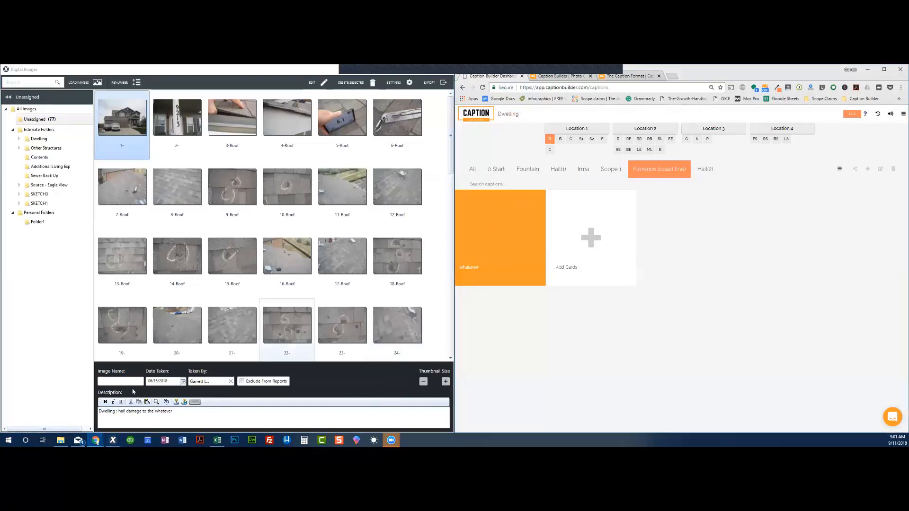
click(181, 420)
key(ctrl+a)
text(Dwelling : wind damage to the whatever)
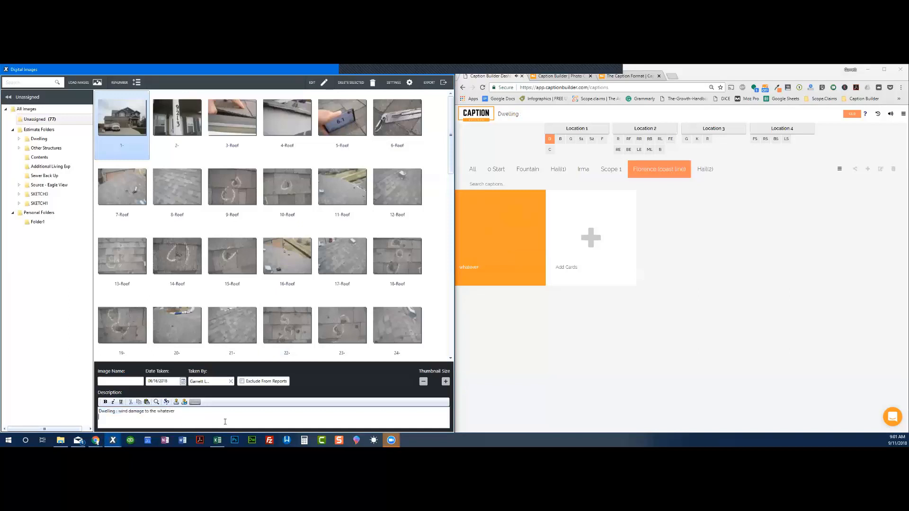
- Choose previous cards to add: Front Overview, Address Verification, Contractor present, 1 layer drip edge, XX layer, drip edge on rake, no drip edge on rake
click(596, 243)
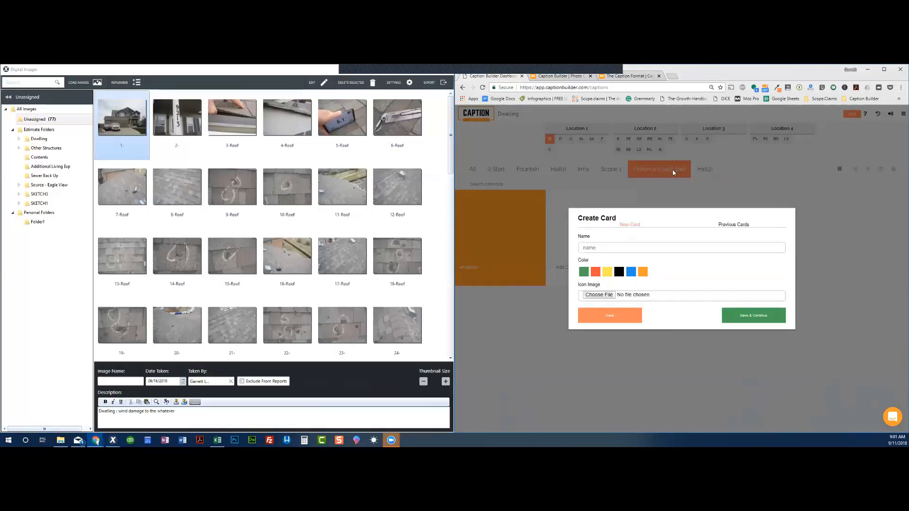
click(729, 227)
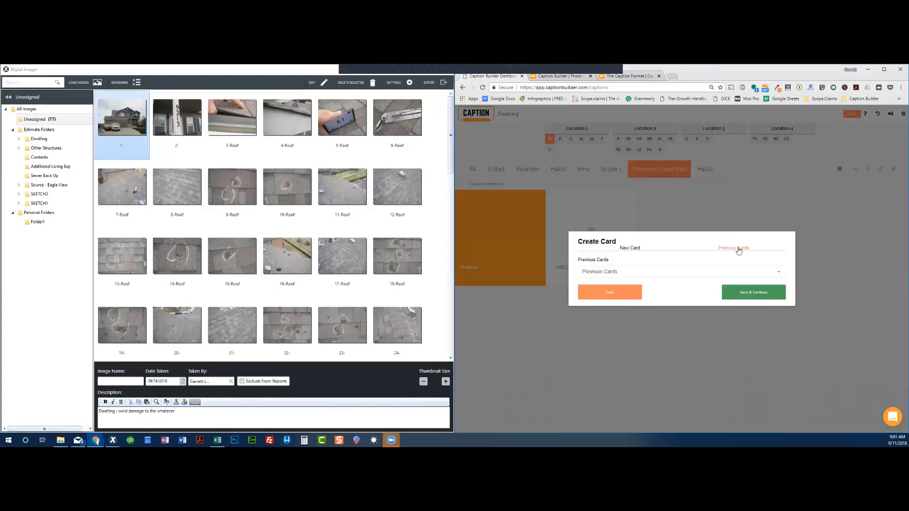
click(614, 272)
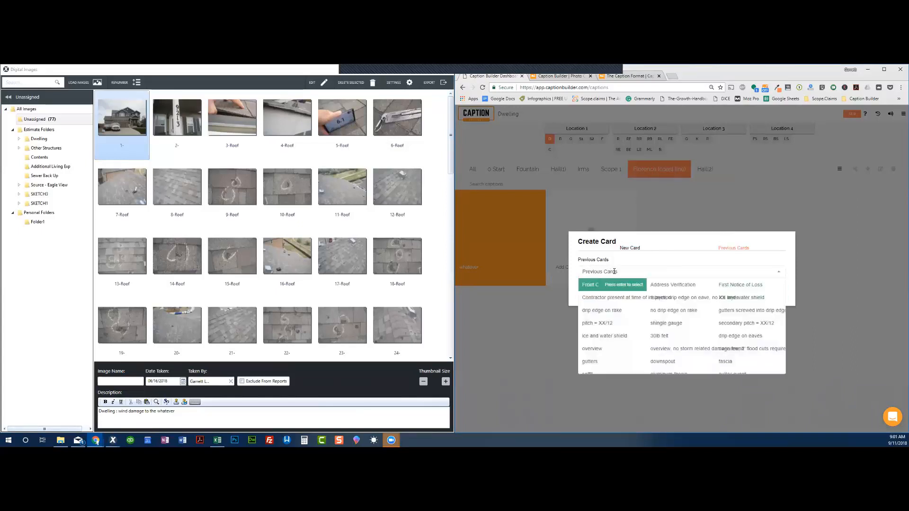
click(589, 287)
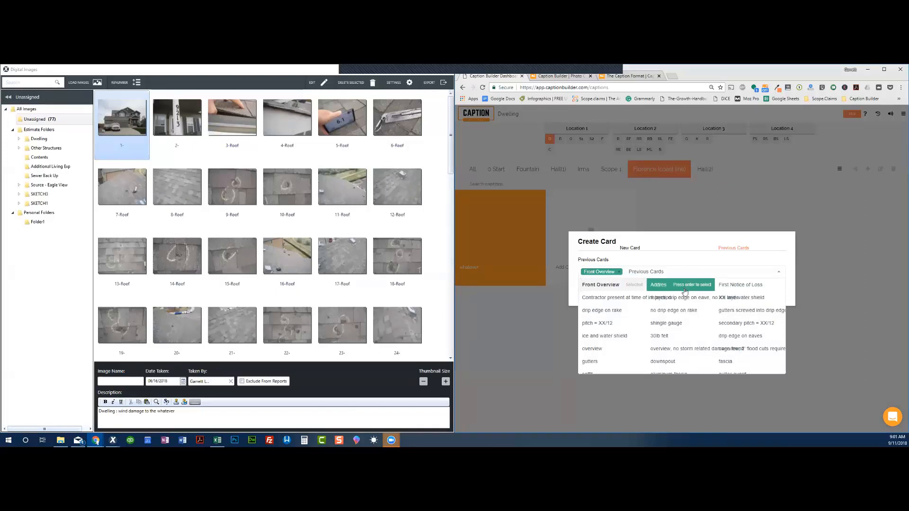
click(685, 291)
click(601, 303)
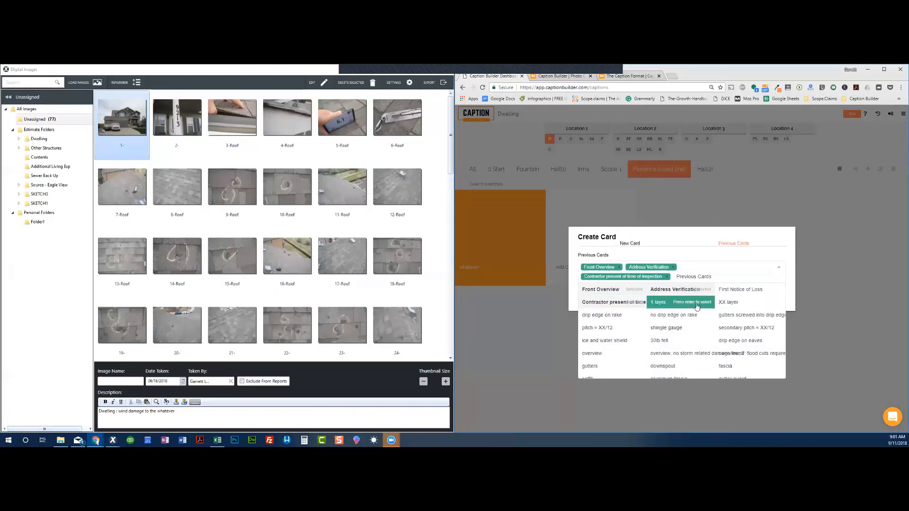
click(662, 307)
click(728, 307)
click(601, 325)
click(675, 324)
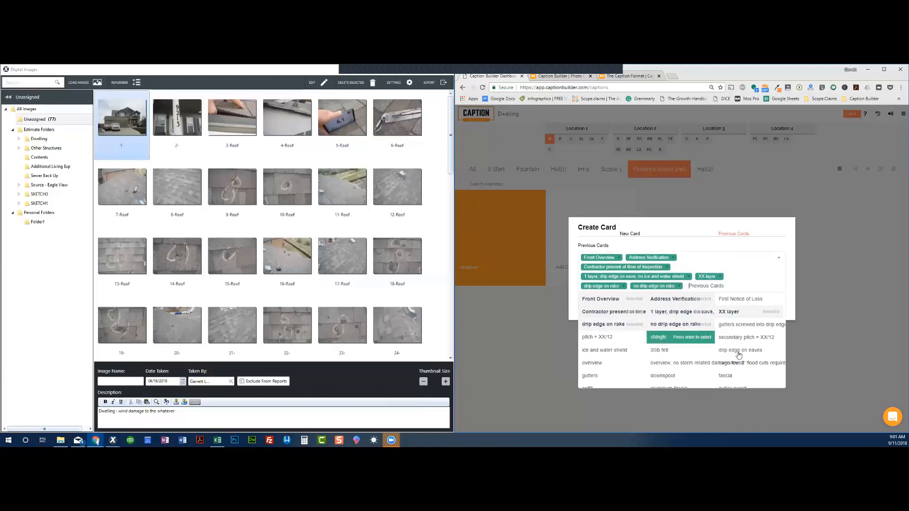
- Add the pitch = XX/12, shingle gauge and secondary pitch = XX/12 cards to the selection and save all selected cards to the category
scroll(650, 340, down, 2)
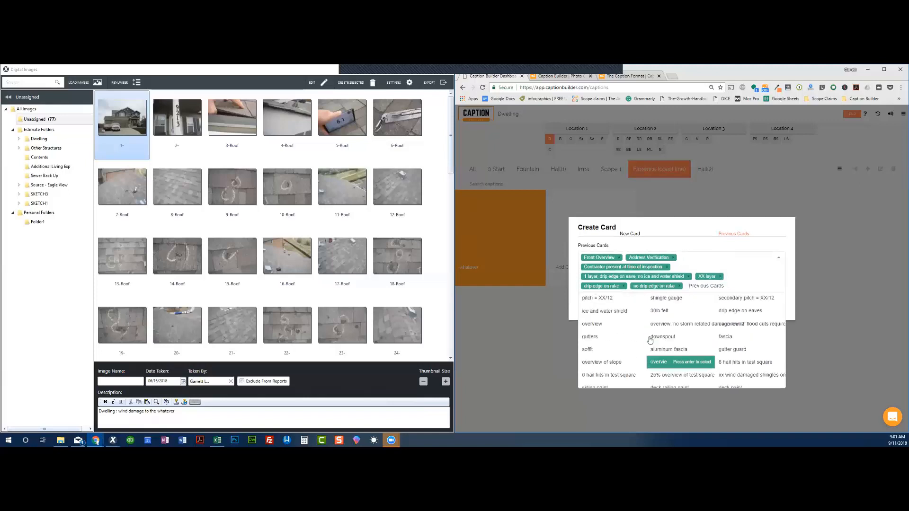
scroll(650, 340, up, 2)
click(635, 346)
click(672, 342)
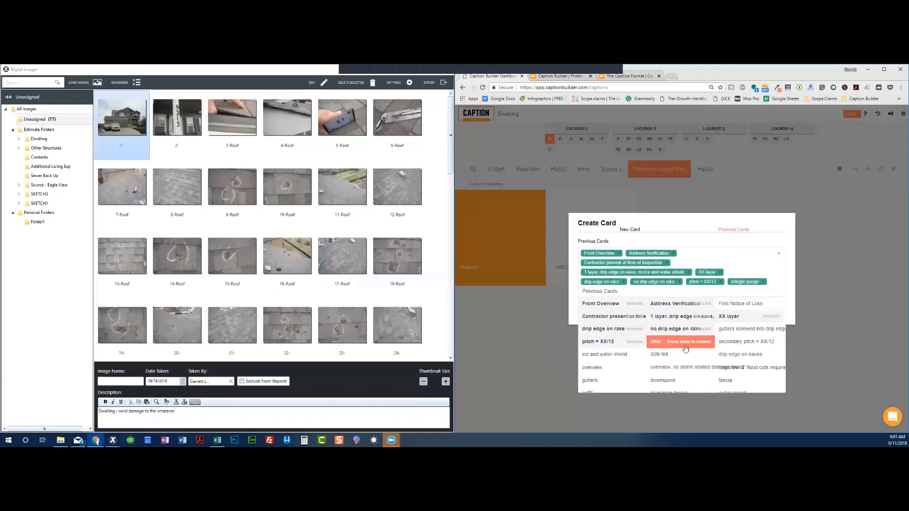
click(721, 346)
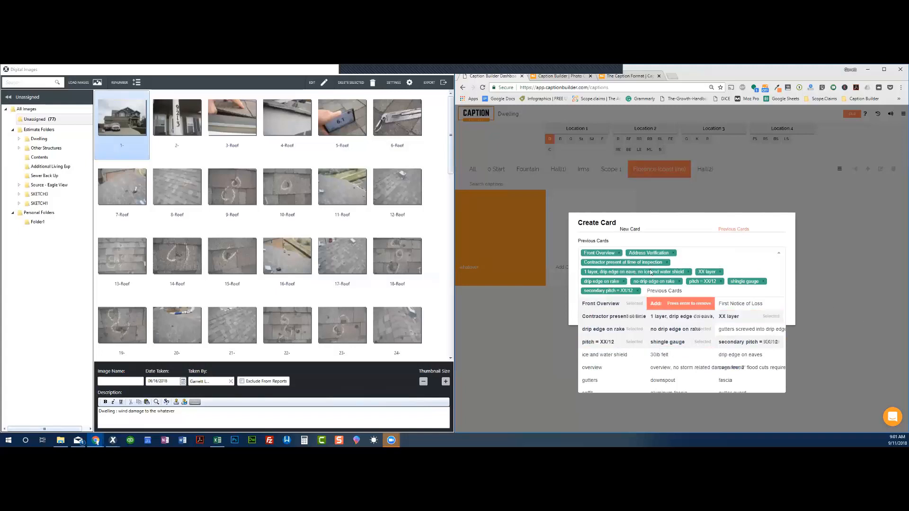
click(850, 284)
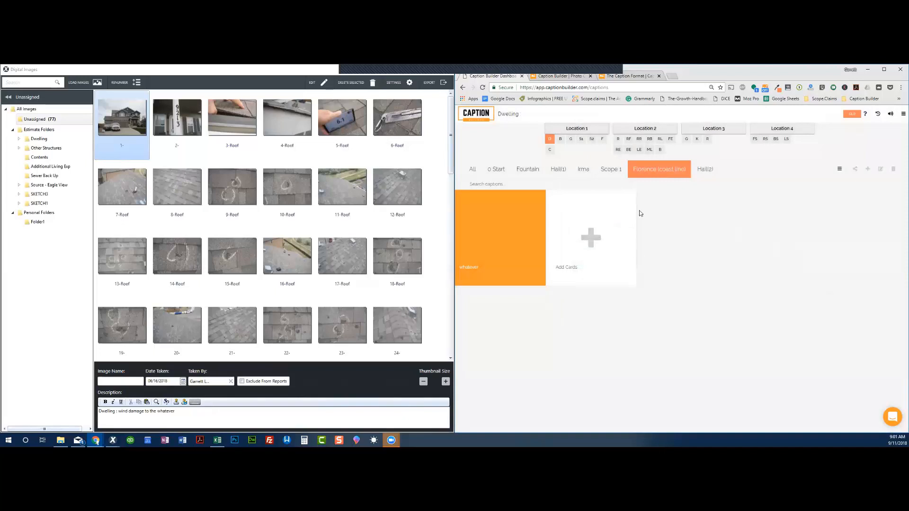
click(586, 244)
click(615, 309)
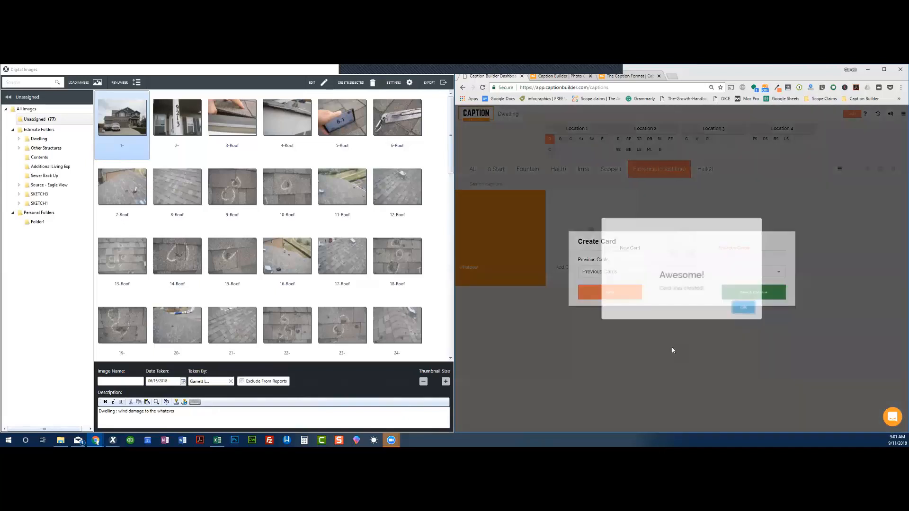
click(675, 350)
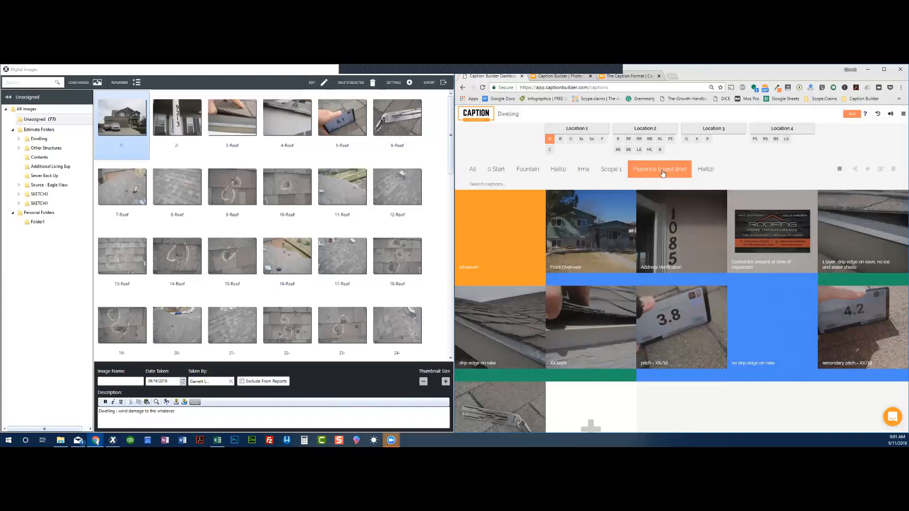
- Reorder the cards, placing "whatever" just before "no drip edge on rake" and "XX layer" right after the contractor card
mouse_move(573, 258)
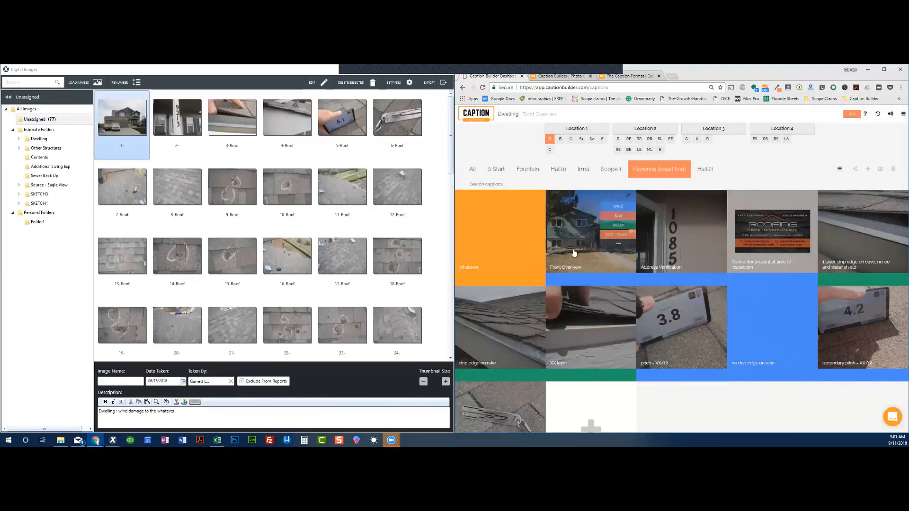
drag(481, 240, 695, 333)
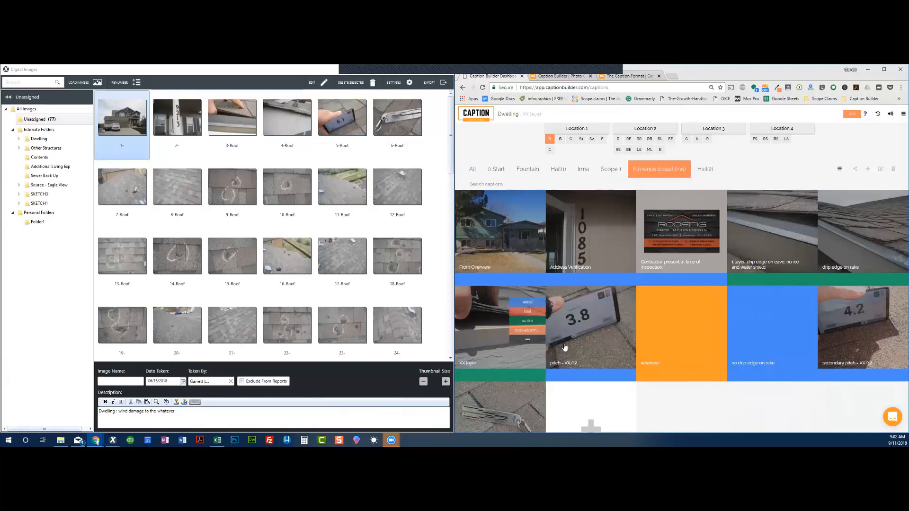
drag(564, 348, 769, 262)
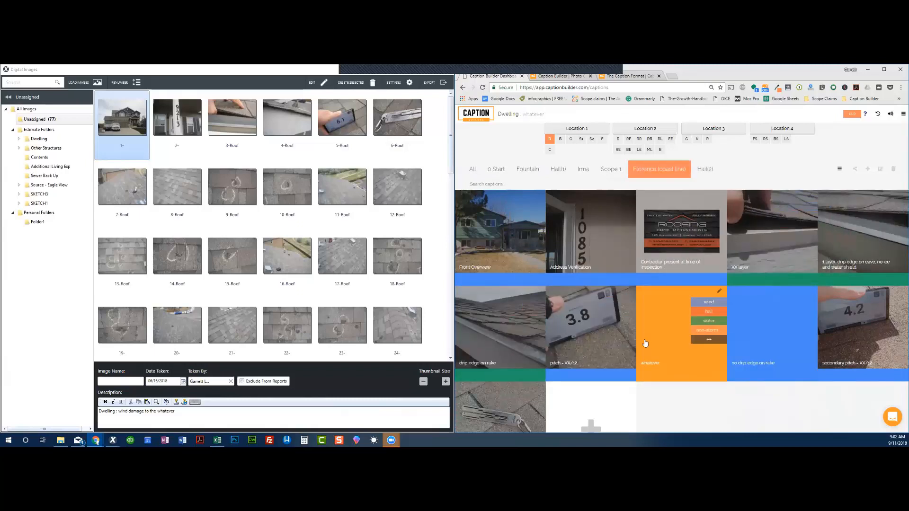
scroll(738, 303, down, 1)
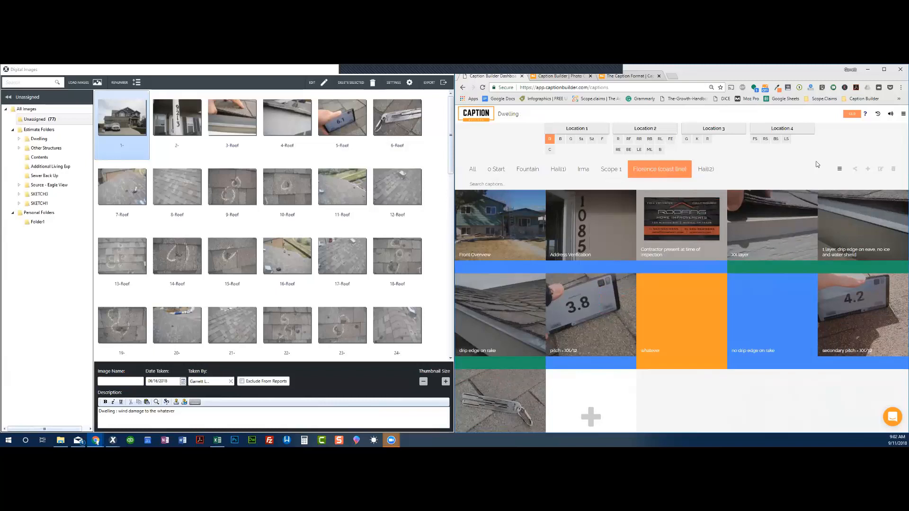
click(868, 169)
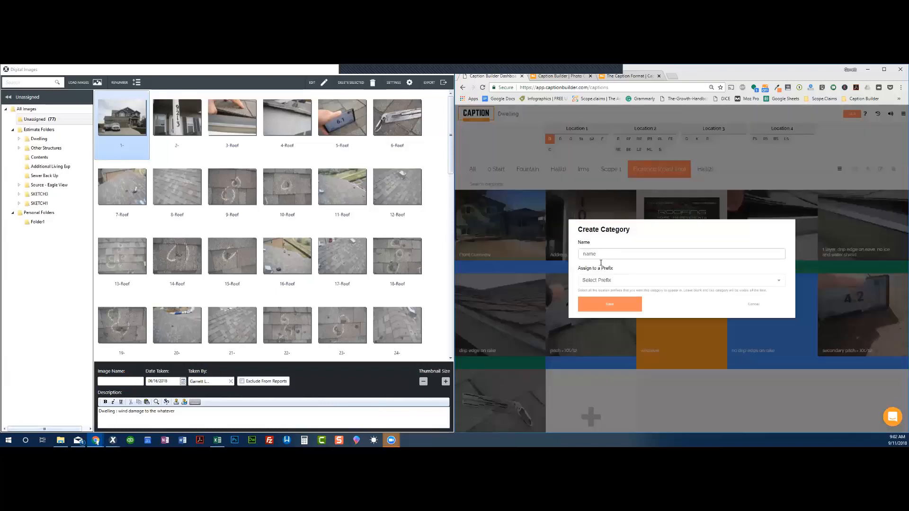
click(753, 304)
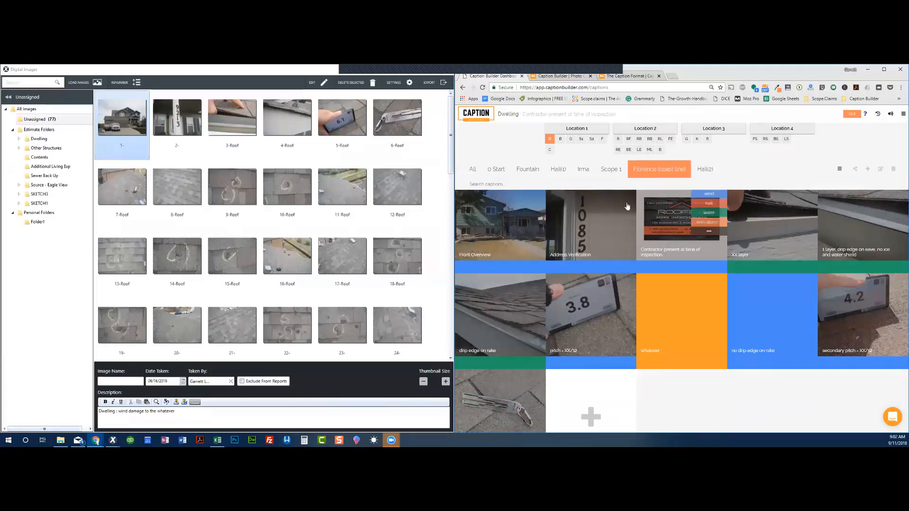
scroll(549, 238, up, 1)
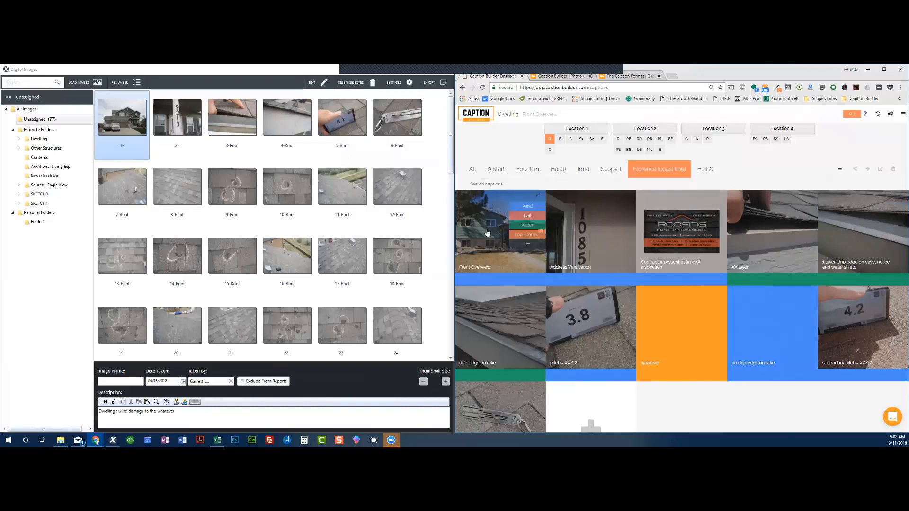
- Review the building, area and room options available in the Location prefix lists
click(584, 131)
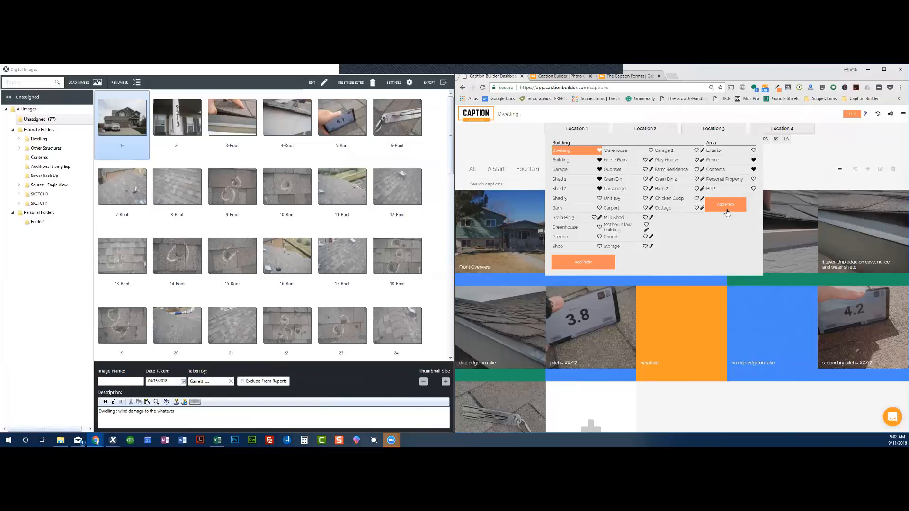
click(713, 131)
click(787, 128)
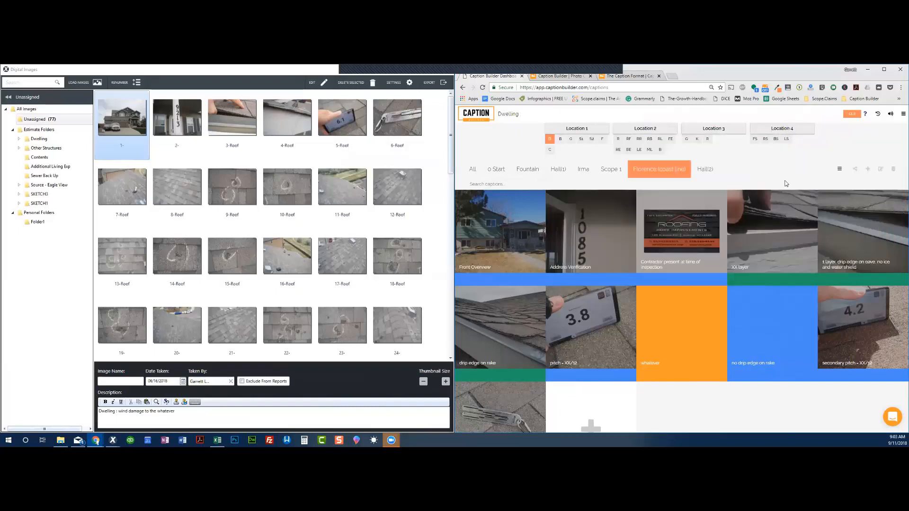
click(715, 131)
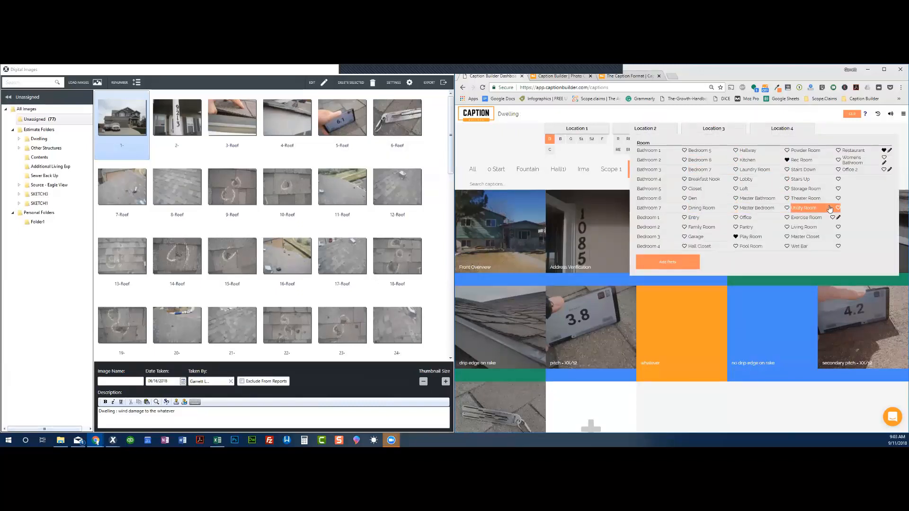
click(775, 132)
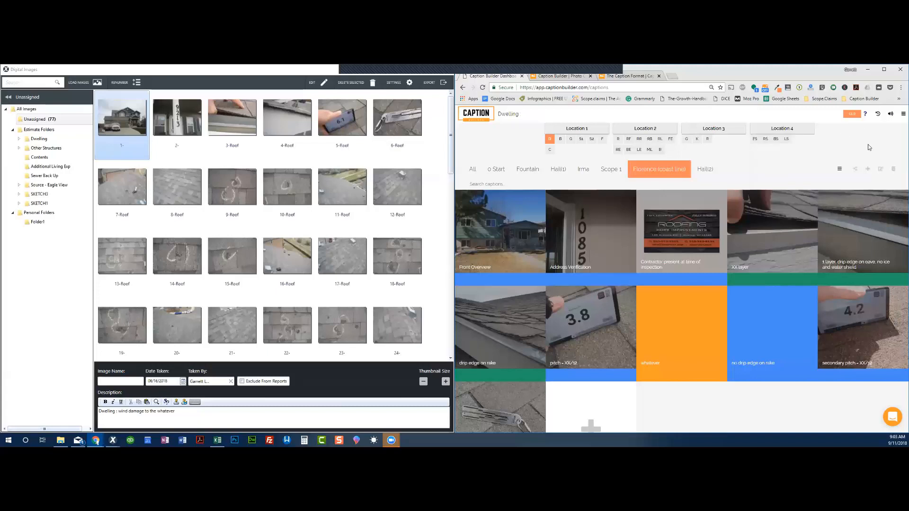
scroll(797, 173, down, 1)
mouse_move(792, 179)
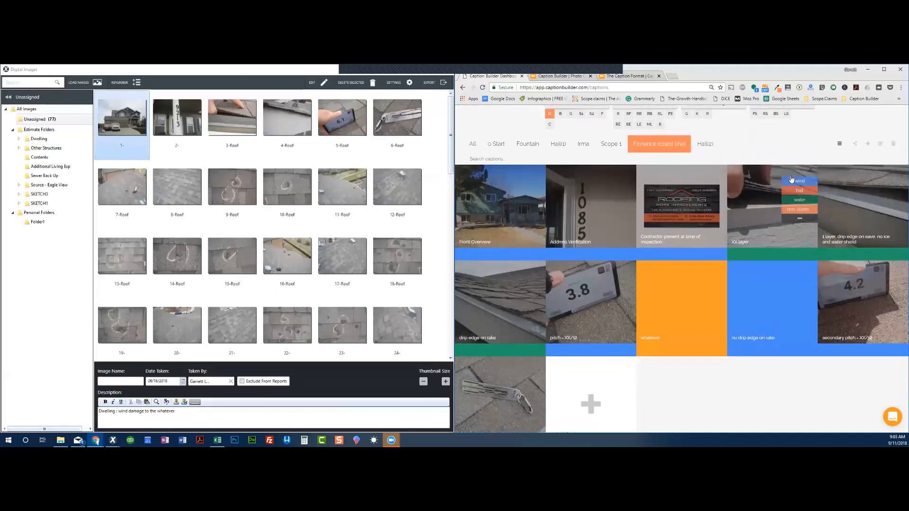
scroll(791, 179, up, 1)
scroll(760, 231, down, 1)
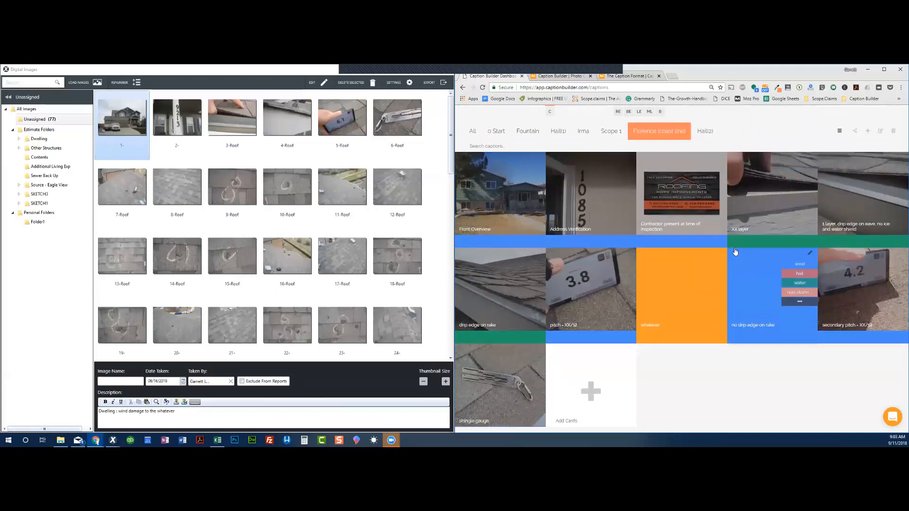
scroll(735, 251, up, 2)
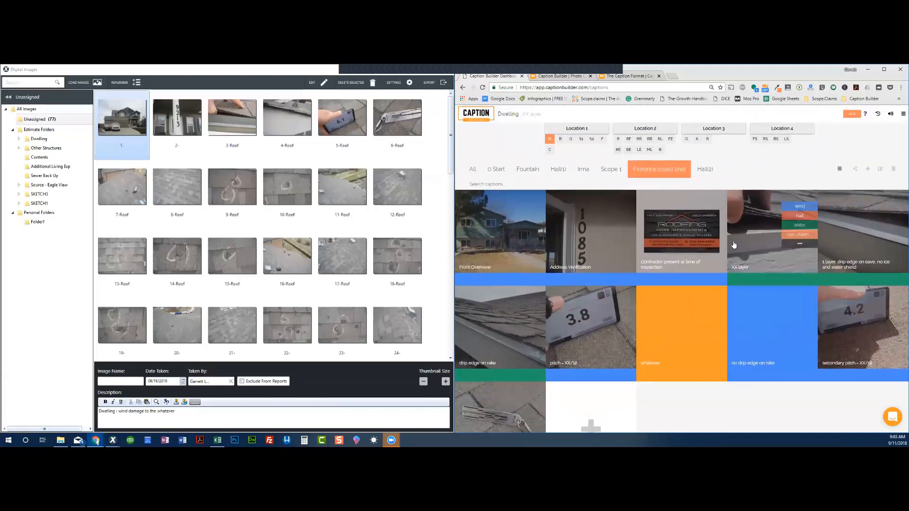
- Open the history of copied captions, load more entries and look through the older ones
click(879, 115)
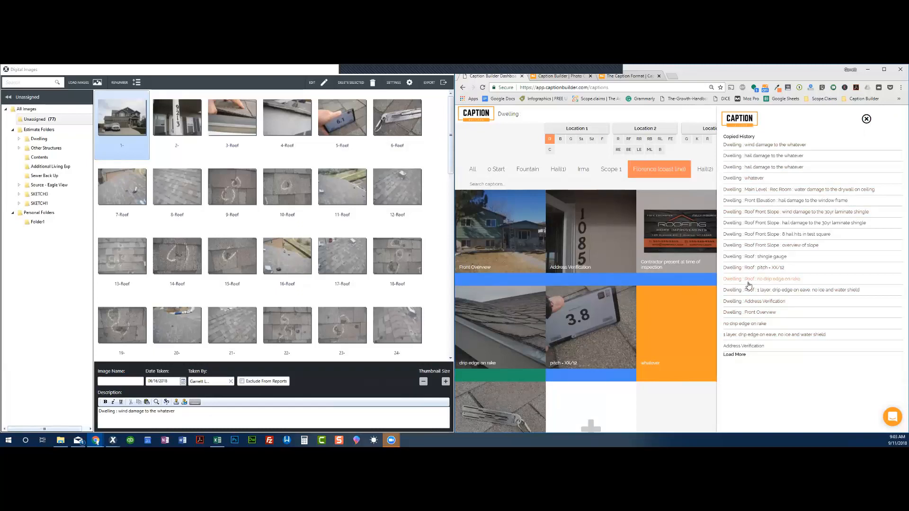
click(735, 355)
scroll(758, 327, down, 2)
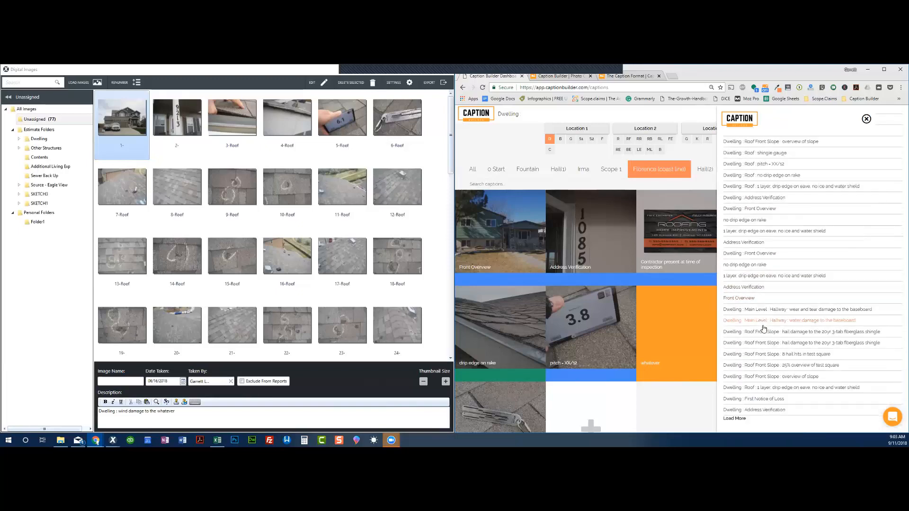
scroll(763, 332, up, 2)
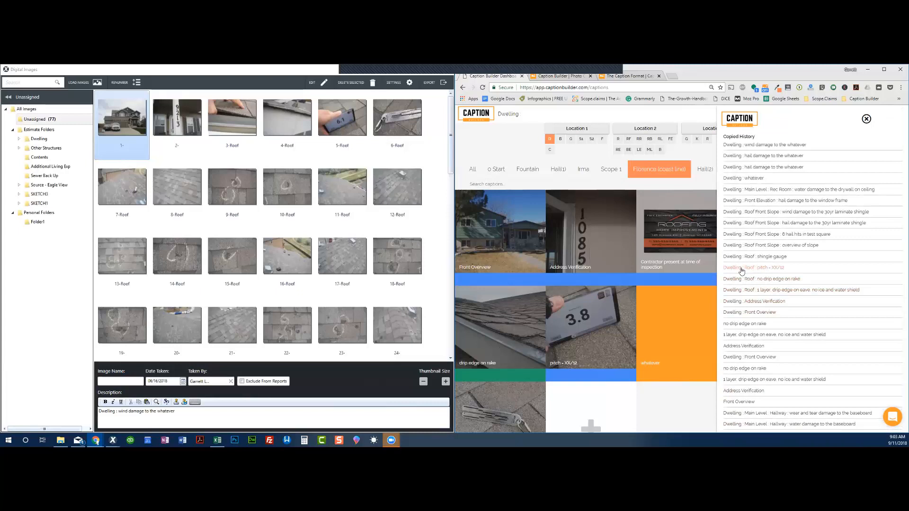
- Replace photo 1's description with "Dwelling : Roof : pitch = XX/12" copied from the caption history, and close the history
click(742, 271)
click(289, 412)
key(ctrl+a)
text(Dwelling : Roof : pitch = XX/12)
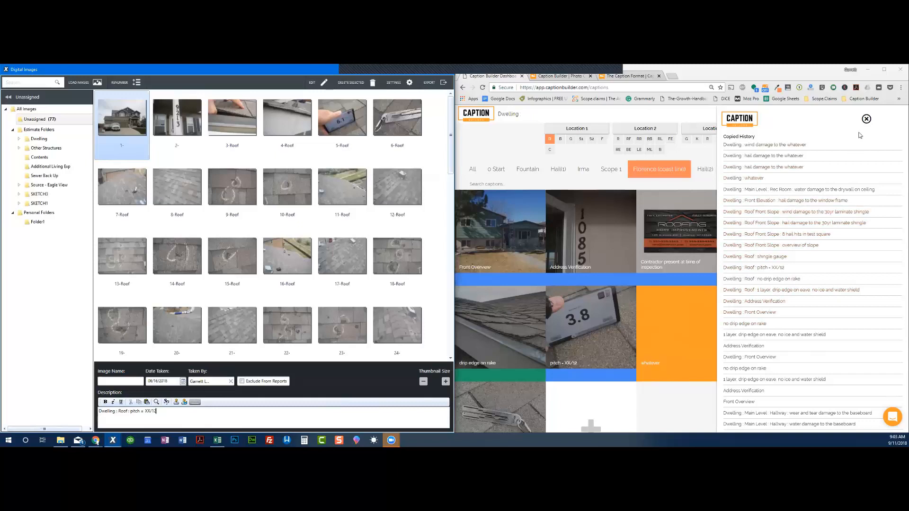
click(866, 119)
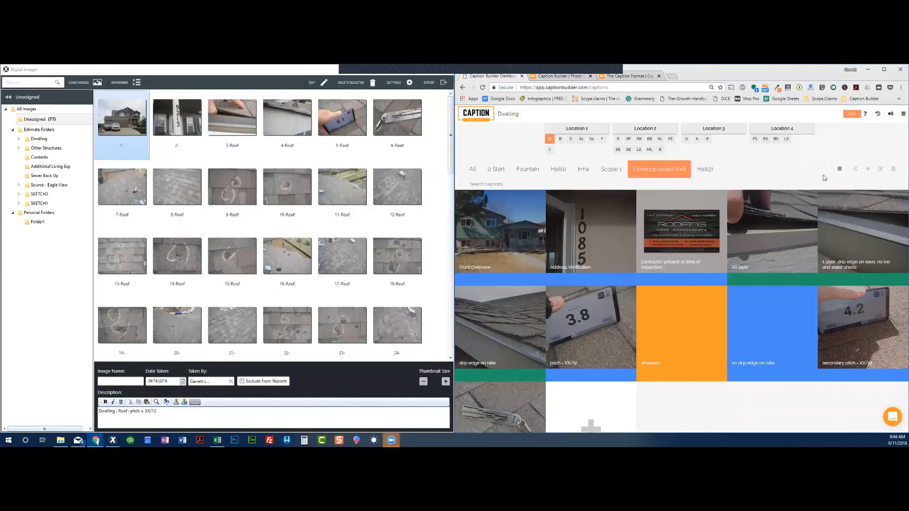
mouse_move(669, 235)
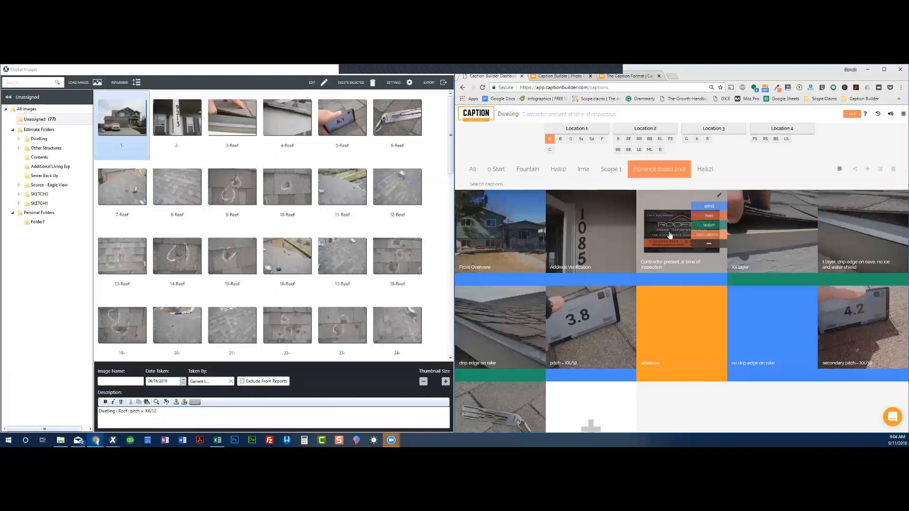
mouse_move(607, 233)
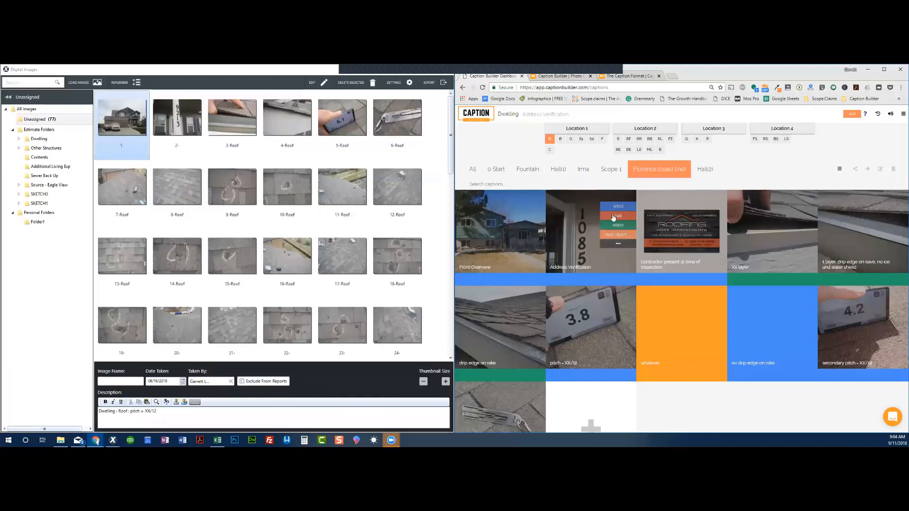
click(614, 245)
click(682, 282)
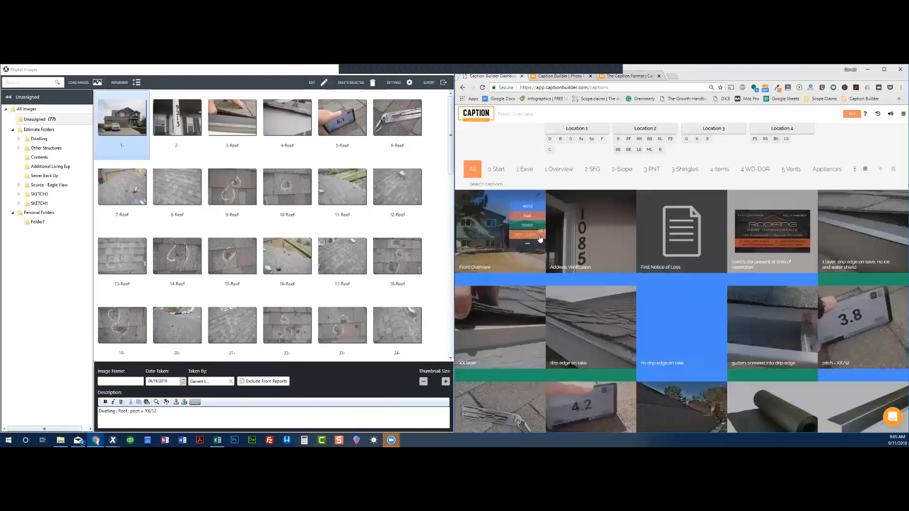
- Look through the caption cards in the All category, from the front overview down to the slope overview and hail-hit cards
mouse_move(789, 260)
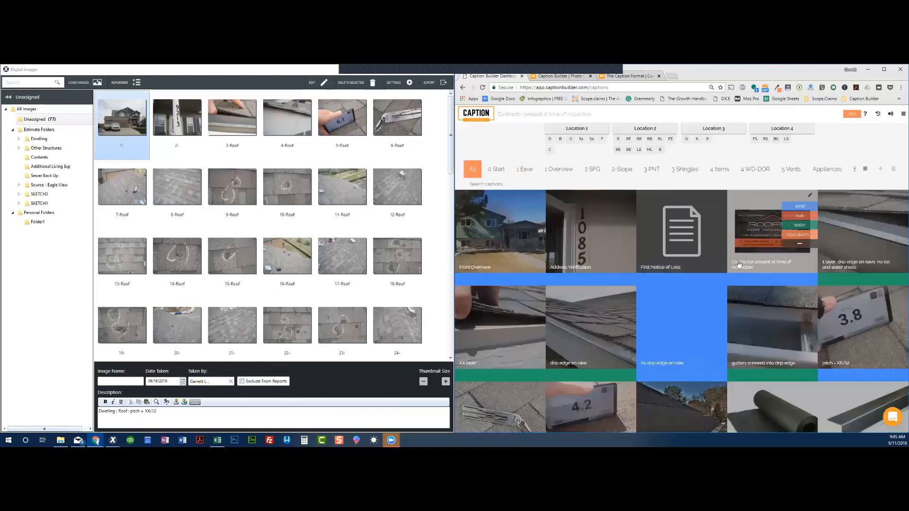
mouse_move(599, 333)
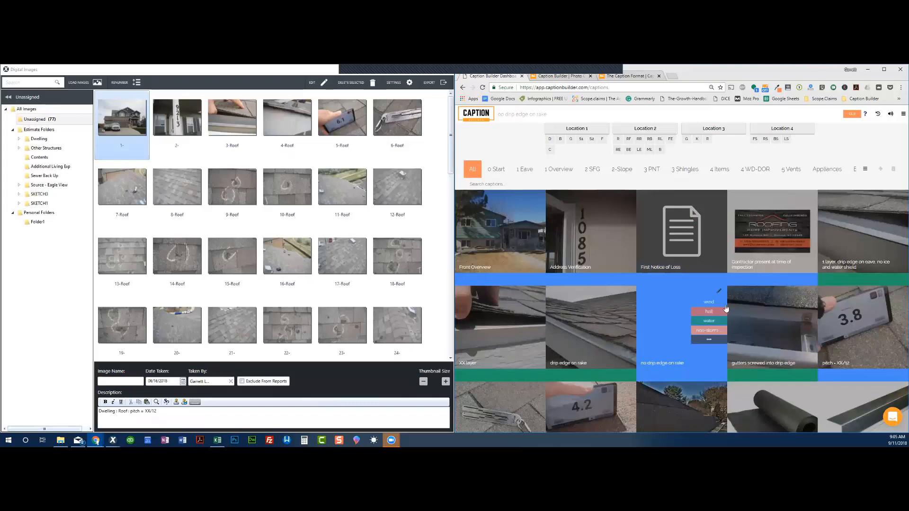
scroll(696, 318, down, 2)
mouse_move(835, 271)
scroll(824, 284, down, 2)
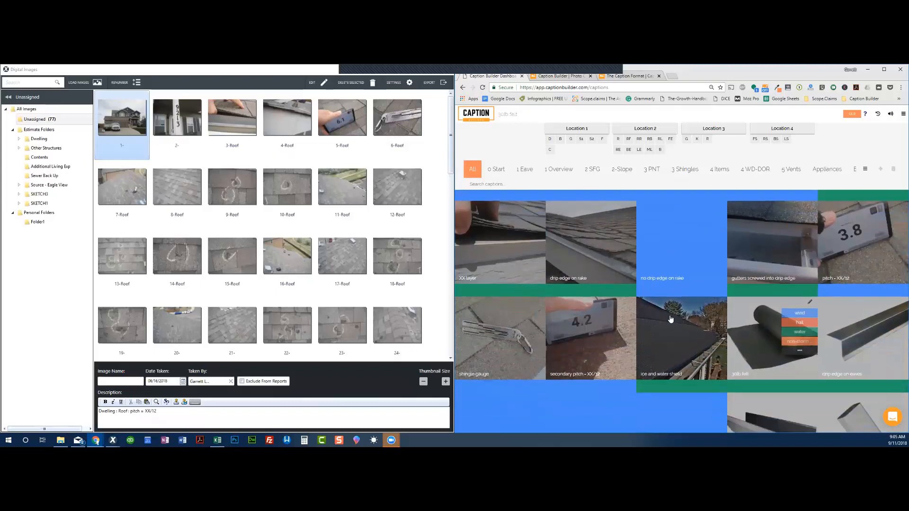
scroll(789, 322, down, 3)
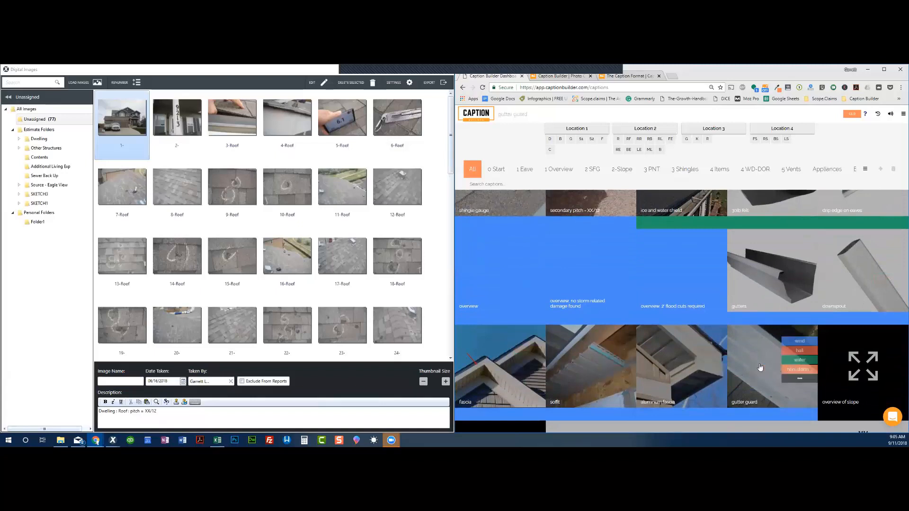
scroll(829, 359, down, 1)
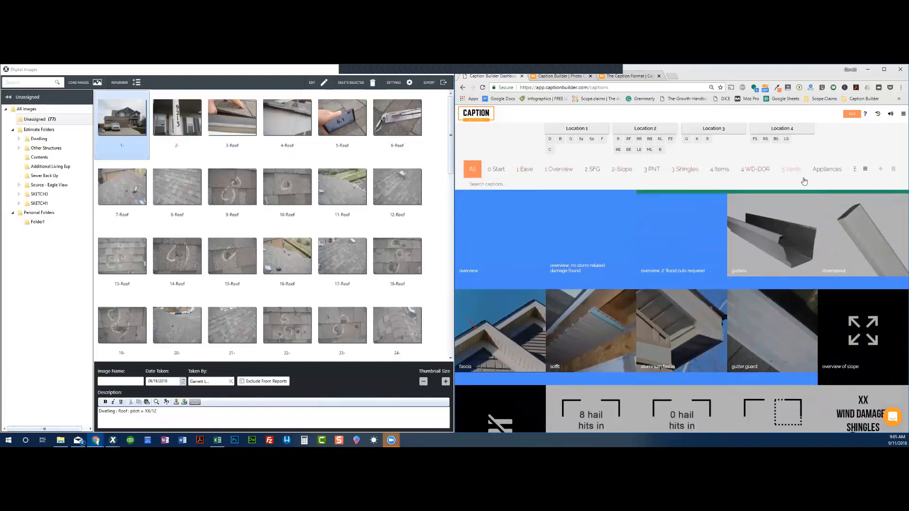
- Browse the caption cards in the 3 PNT, 3 Shingles and 4 Items categories
click(652, 171)
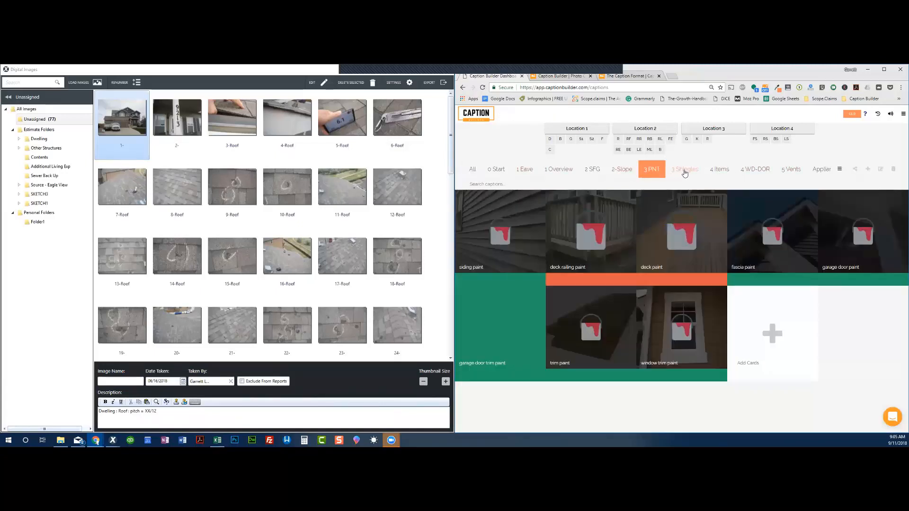
click(684, 171)
click(719, 172)
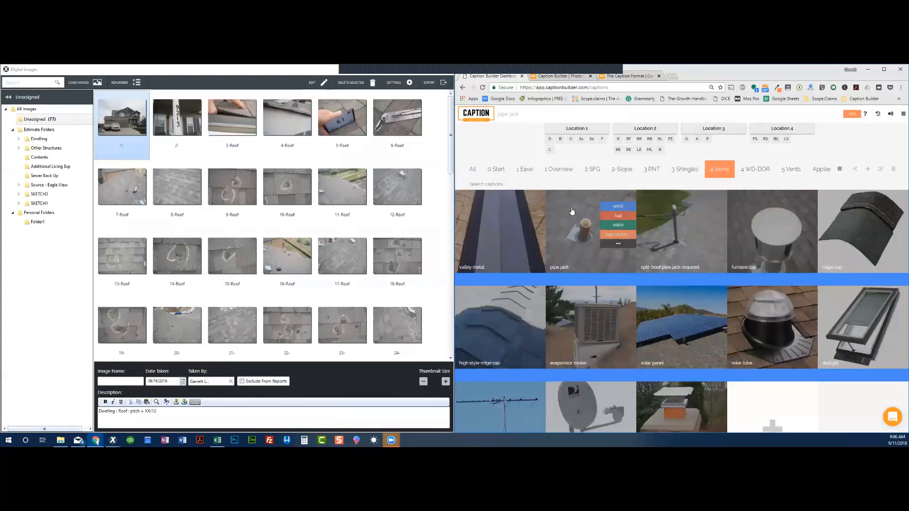
scroll(604, 280, down, 1)
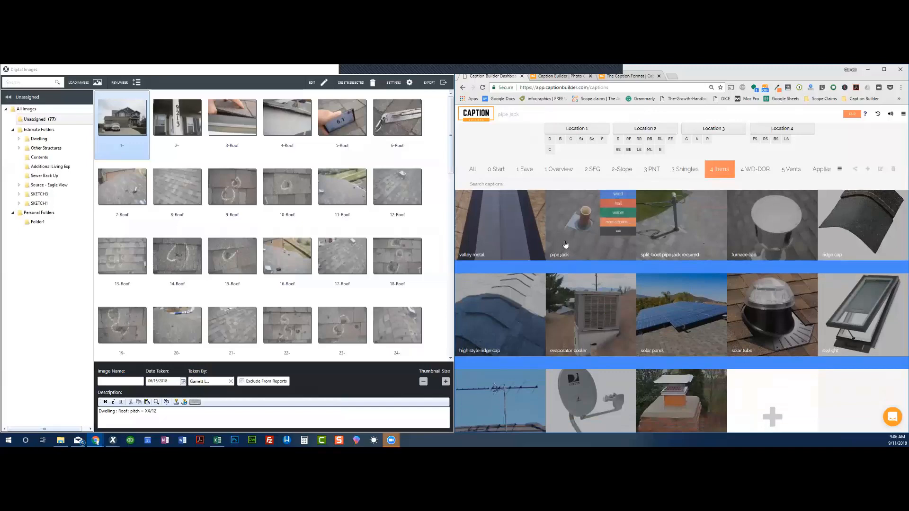
- Open the Florence (coast line) category and move the pitch = XX/12 card directly before the "1 layer, drip edge on eave" card
click(577, 130)
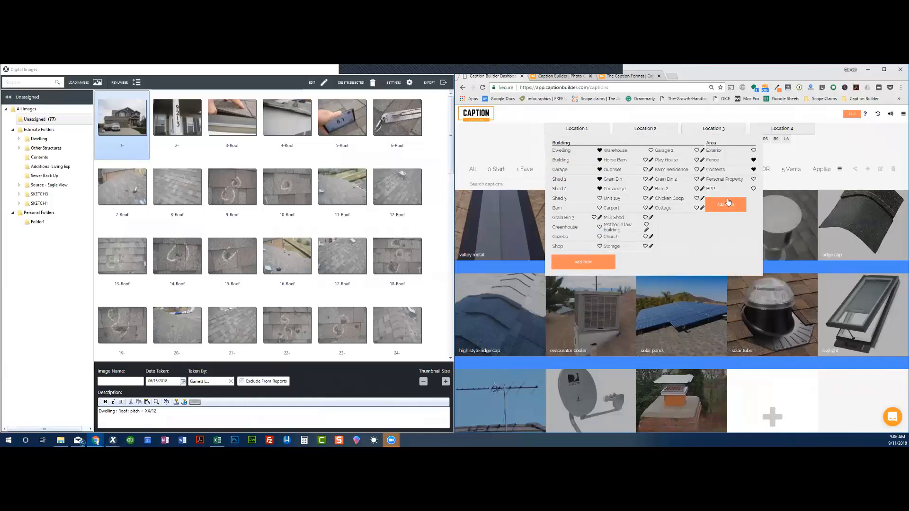
click(842, 170)
scroll(770, 247, down, 5)
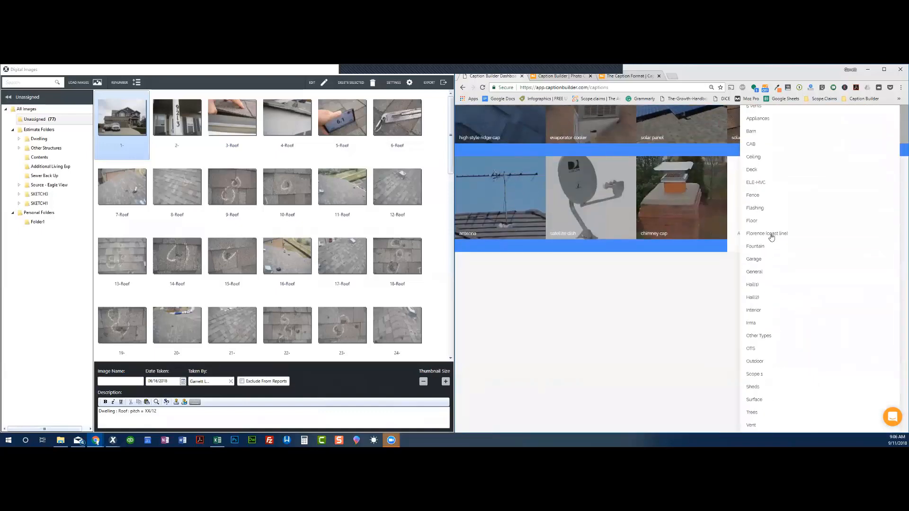
click(770, 246)
scroll(639, 265, up, 1)
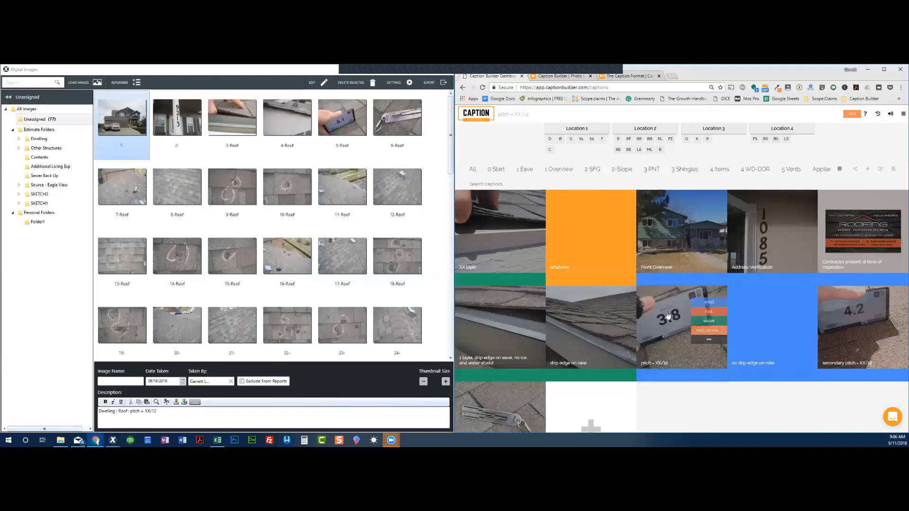
drag(670, 340, 563, 337)
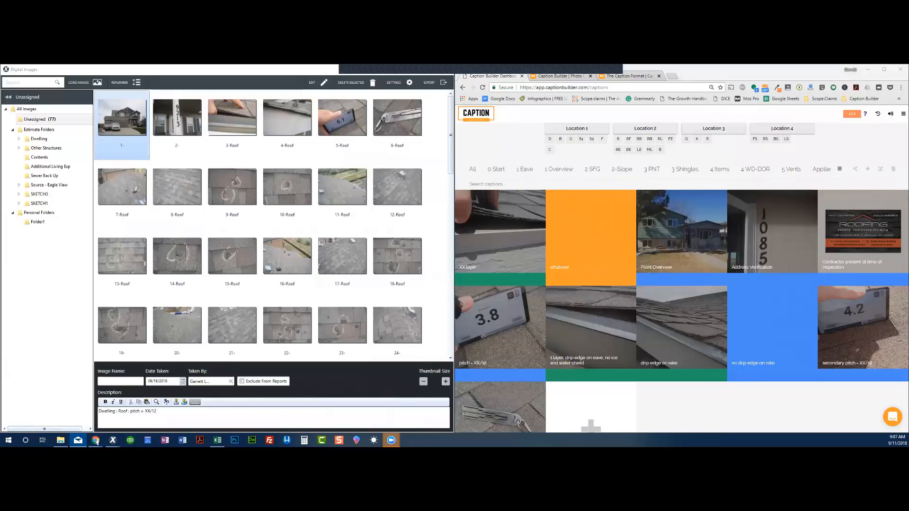
mouse_move(750, 236)
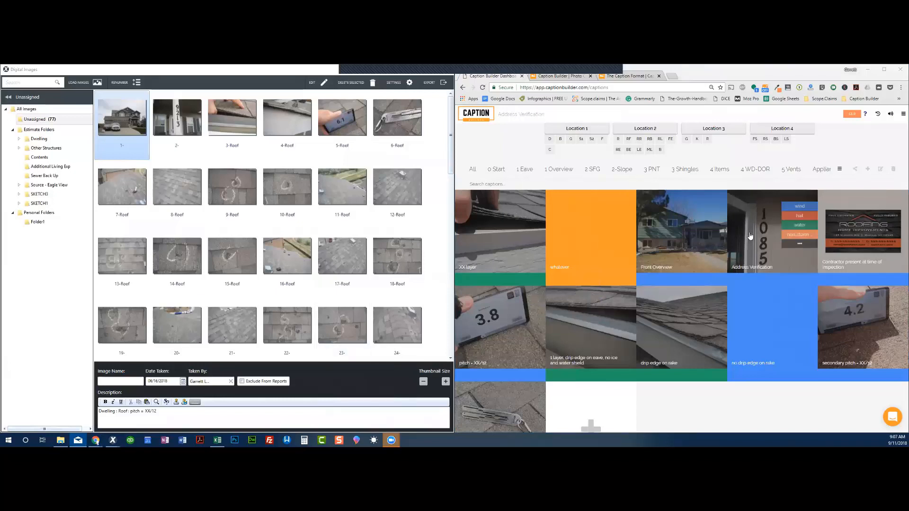